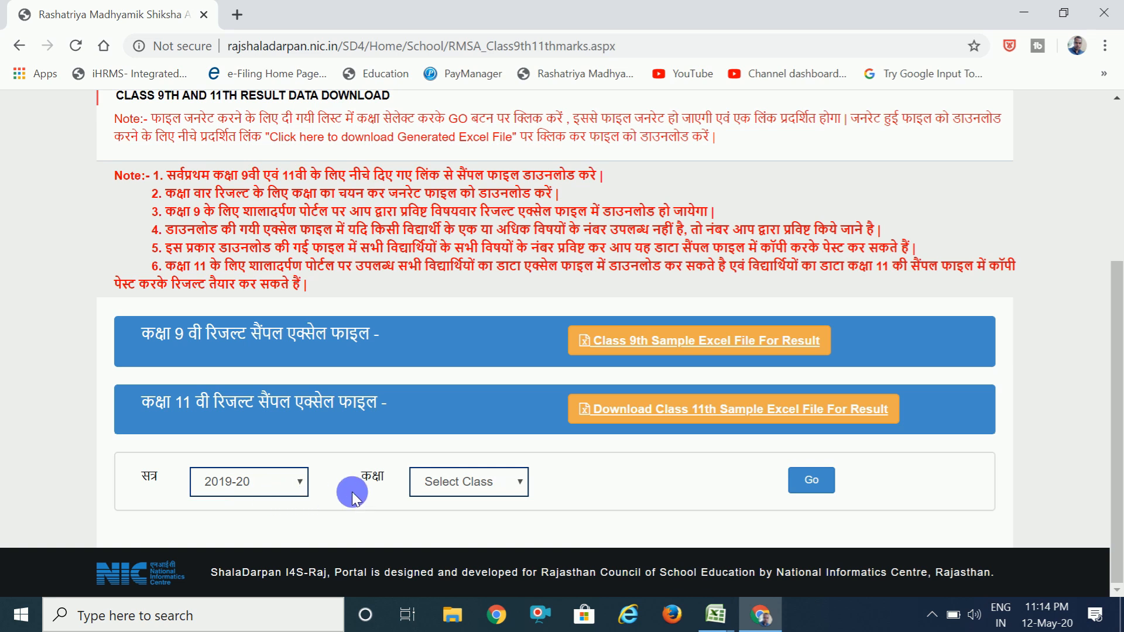
- Generate the class 11 result data file for session 2019-20 and download the generated Excel file
left_click(519, 486)
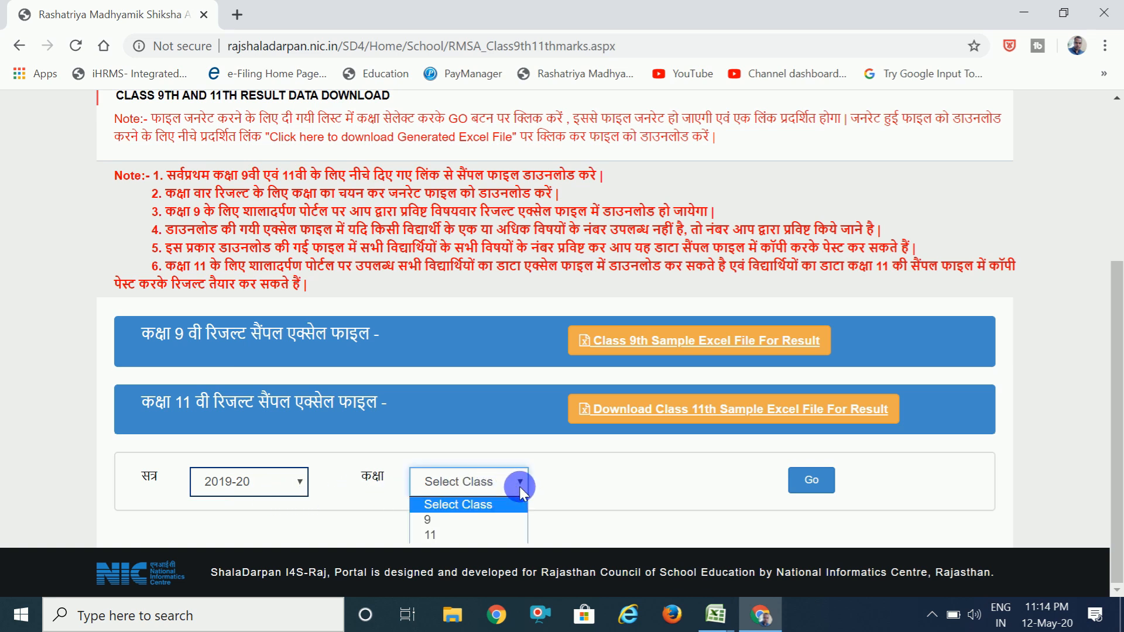
left_click(478, 535)
left_click(814, 484)
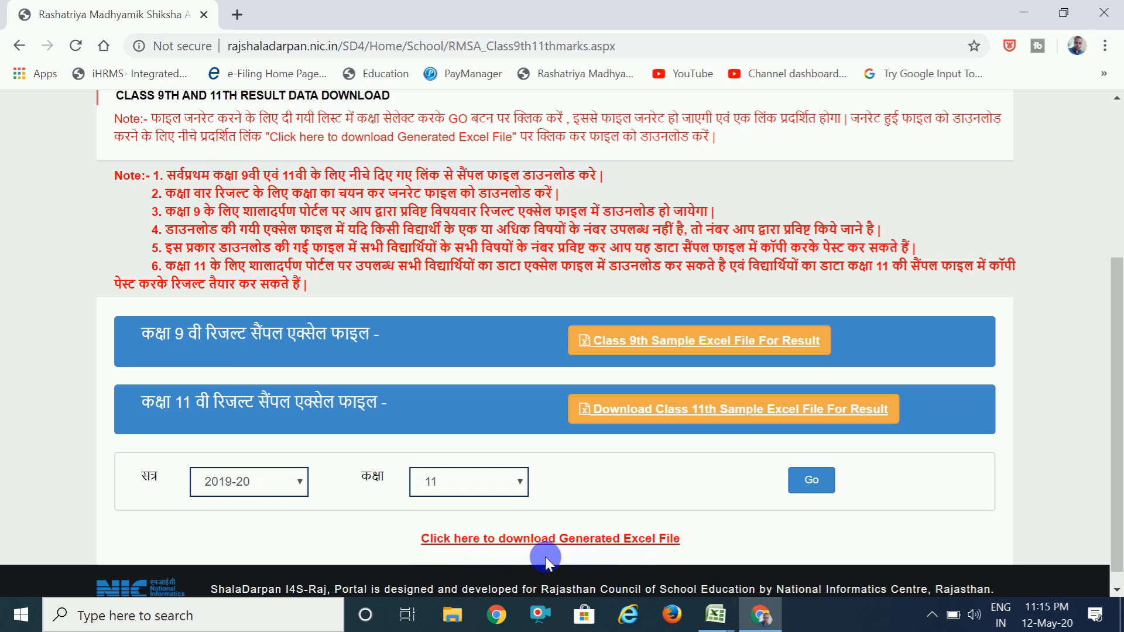
left_click(584, 542)
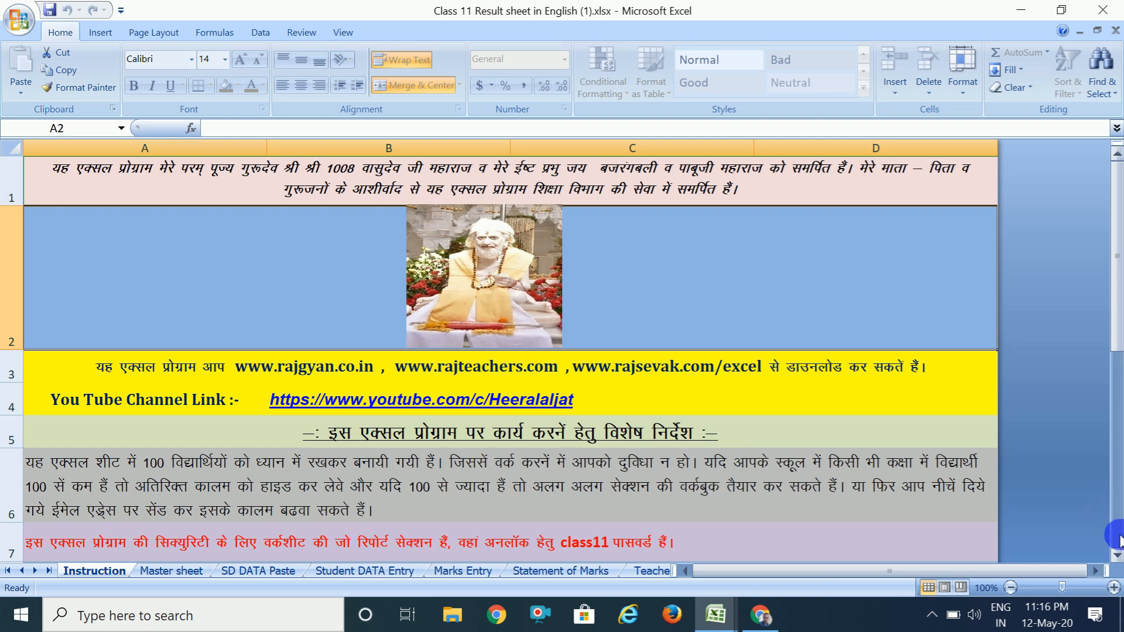
- Read through the whole Instruction sheet, covering data entry, date format, fonts, attendance codes, marks entry precautions, printing and credits
left_click(1118, 556)
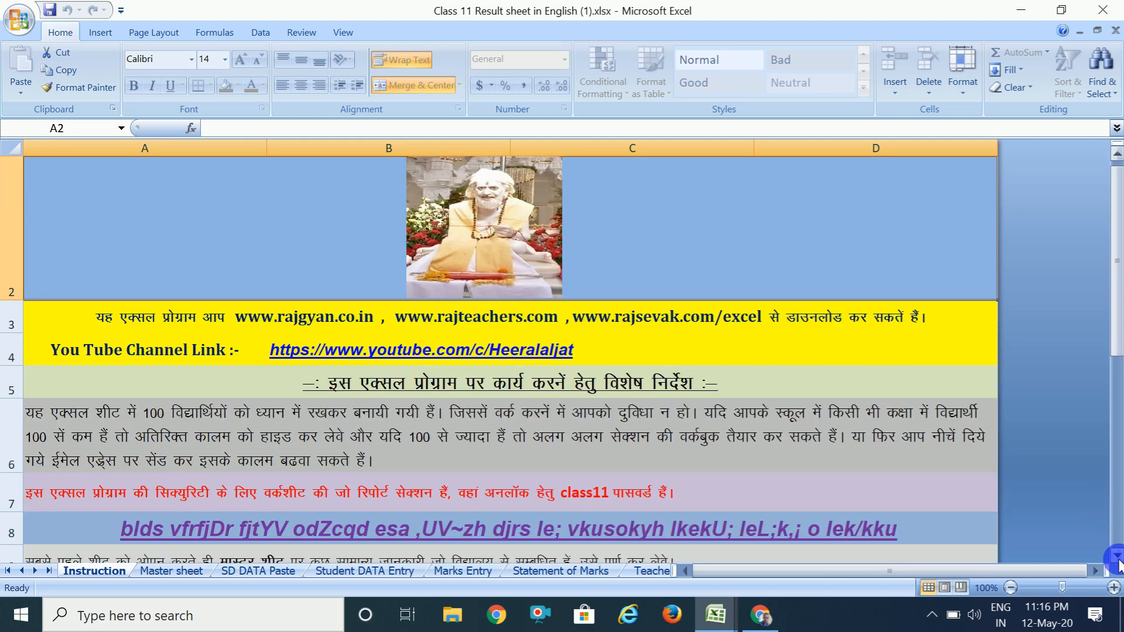
left_click(1117, 556)
left_click(1117, 556)
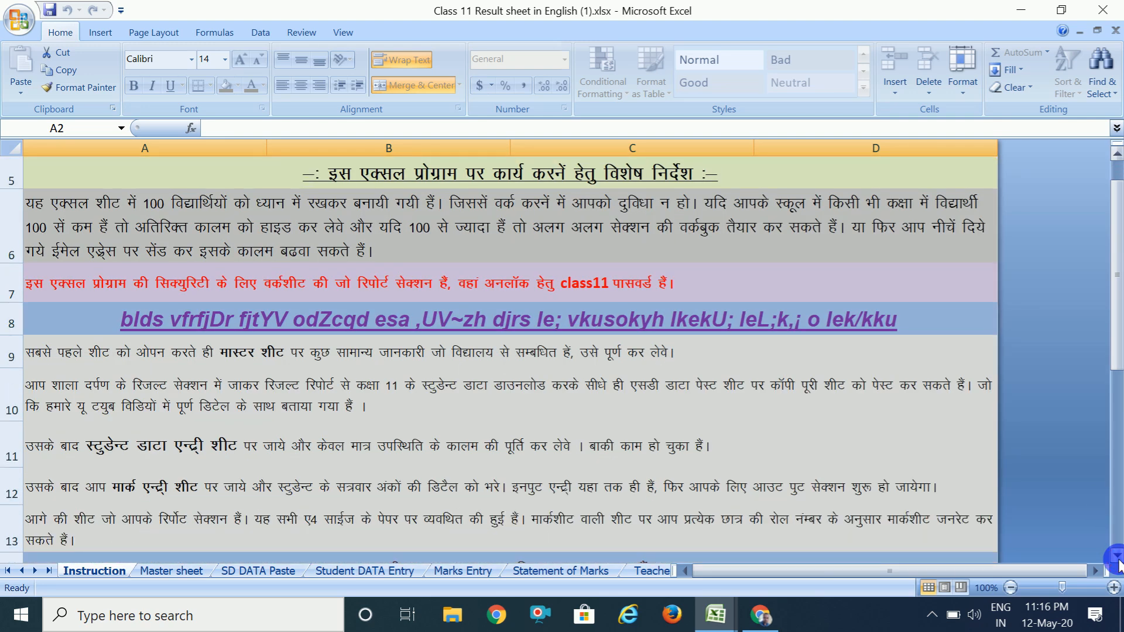
left_click(1118, 556)
left_click(1117, 557)
left_click(1118, 556)
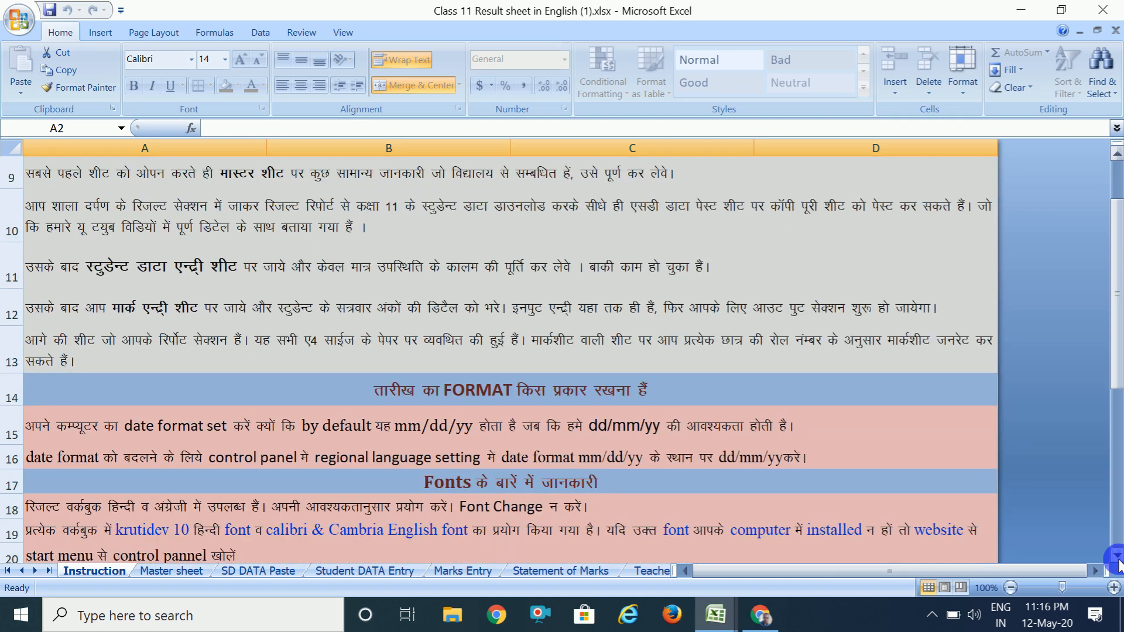
left_click(1118, 556)
left_click(1118, 556)
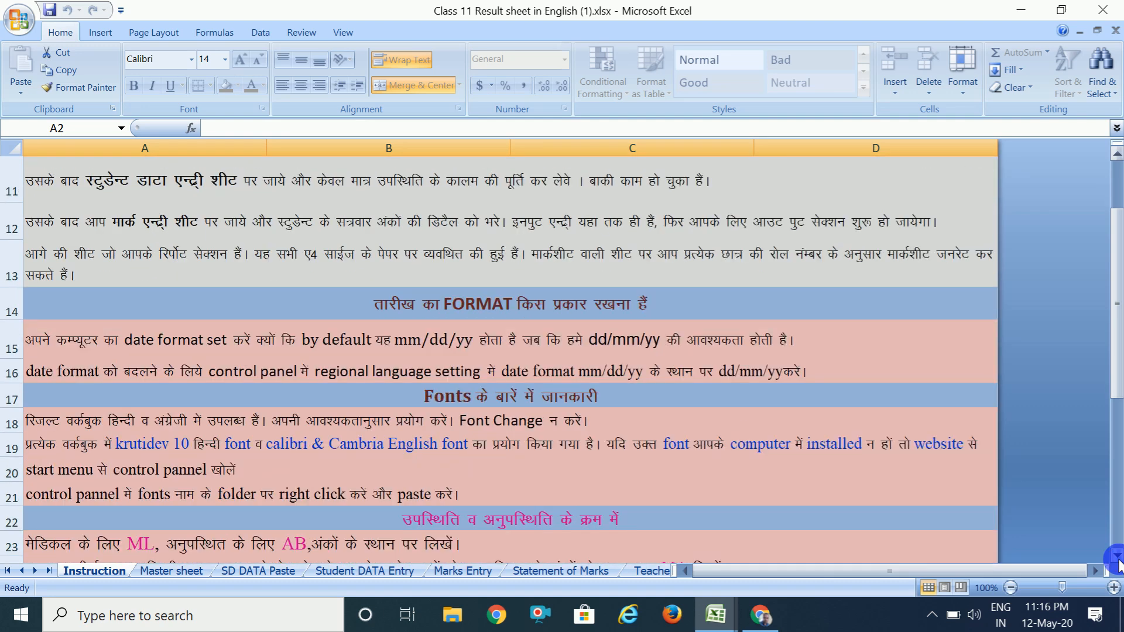
left_click(1117, 557)
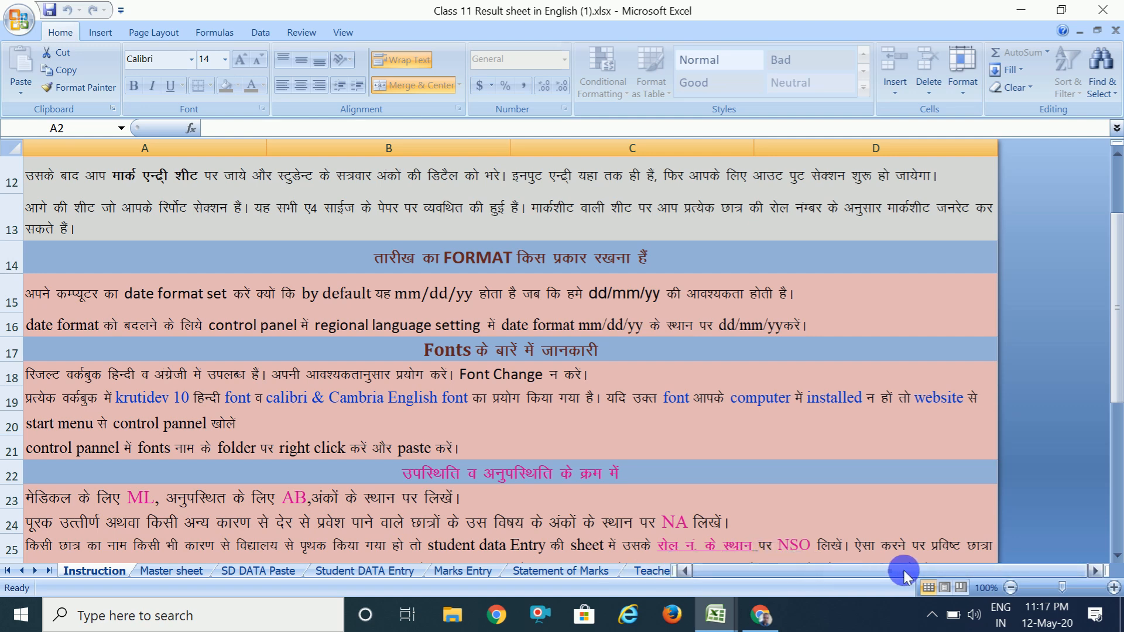
left_click(1118, 557)
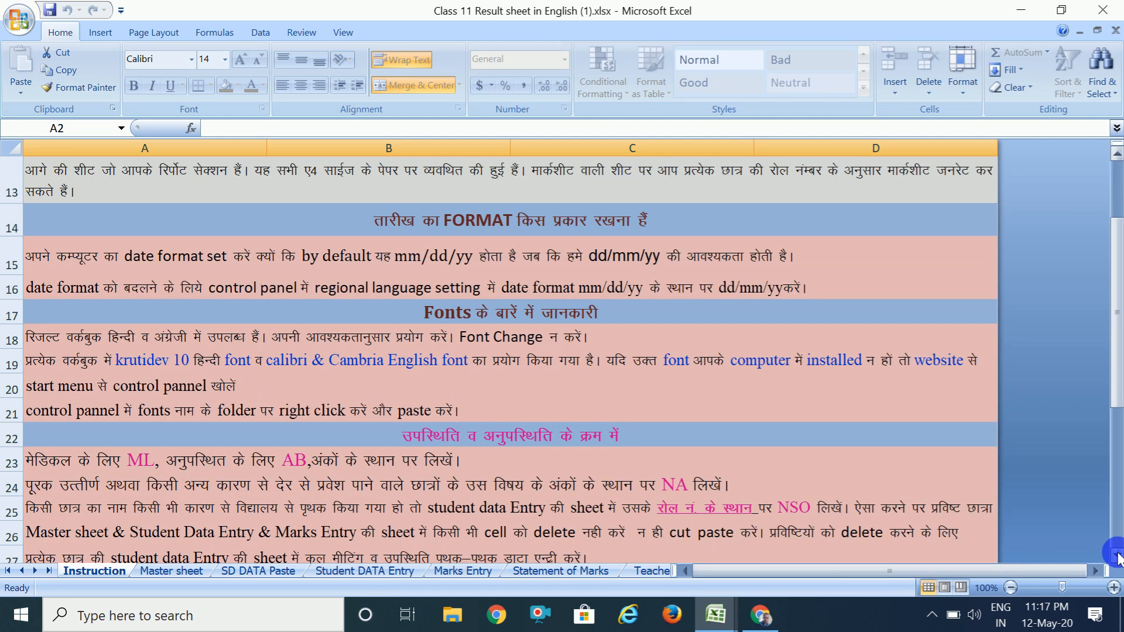
left_click(1117, 556)
left_click(1117, 556)
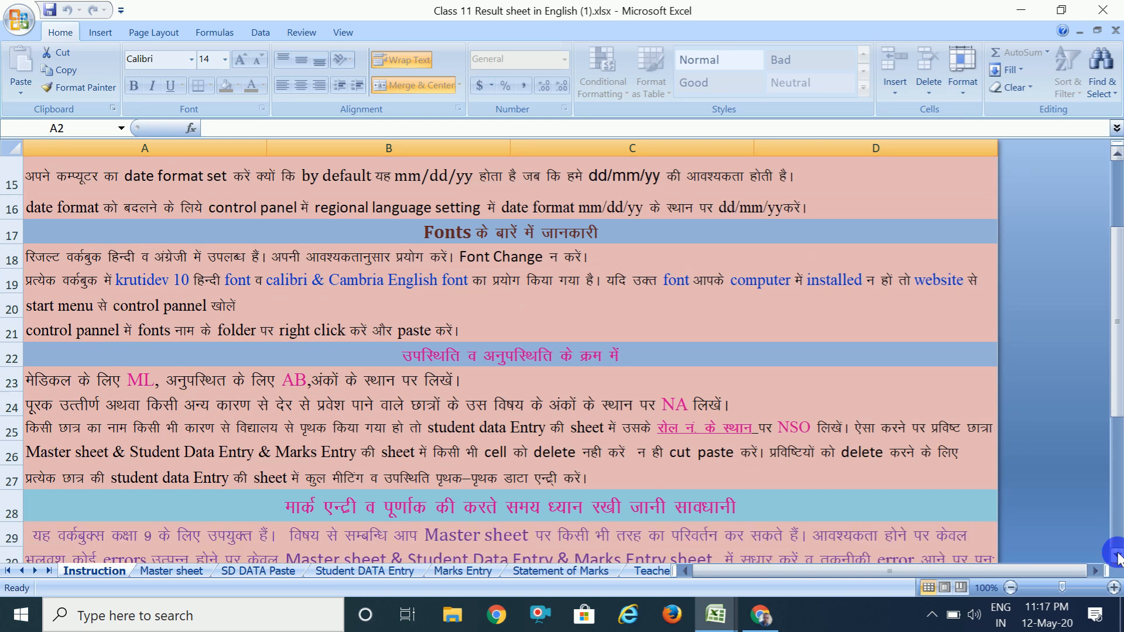
left_click(1118, 556)
left_click(1117, 556)
left_click(1117, 556)
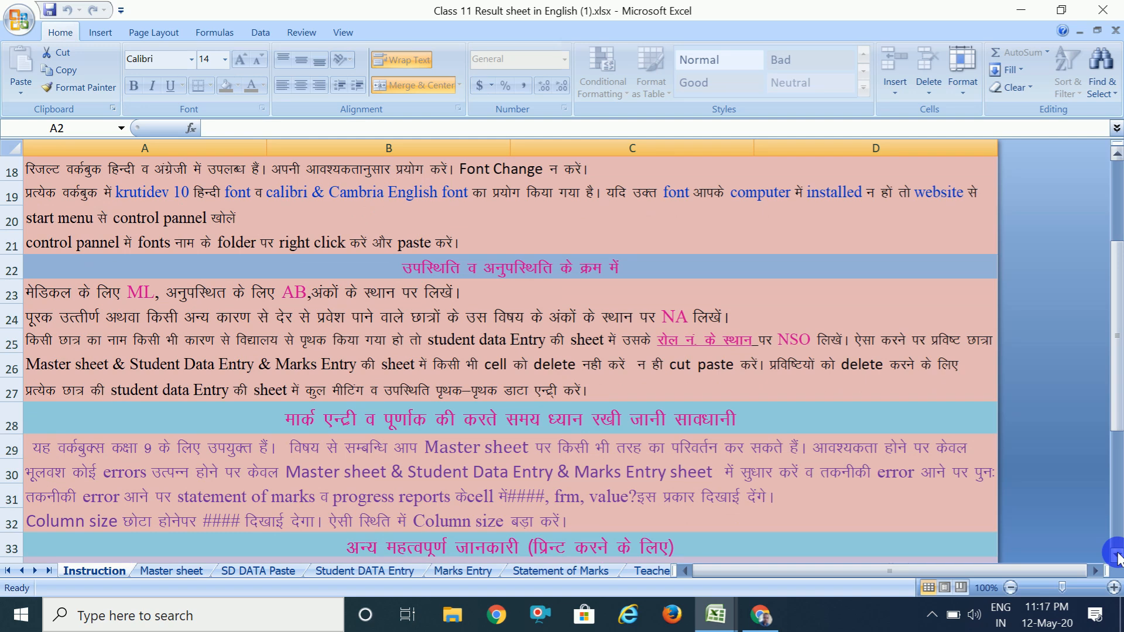
left_click(1117, 556)
left_click(1117, 556)
left_click(1117, 556)
left_click(1117, 556)
left_click(1117, 556)
left_click(1117, 556)
left_click(1117, 556)
left_click(1117, 557)
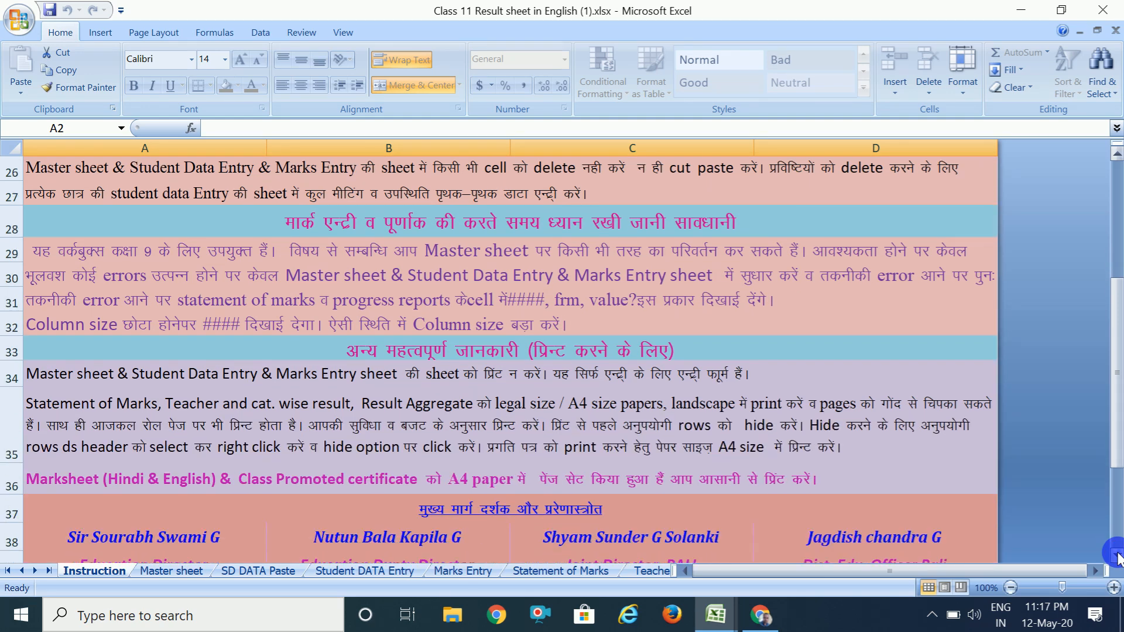
left_click(1117, 556)
left_click(1117, 557)
left_click(1117, 556)
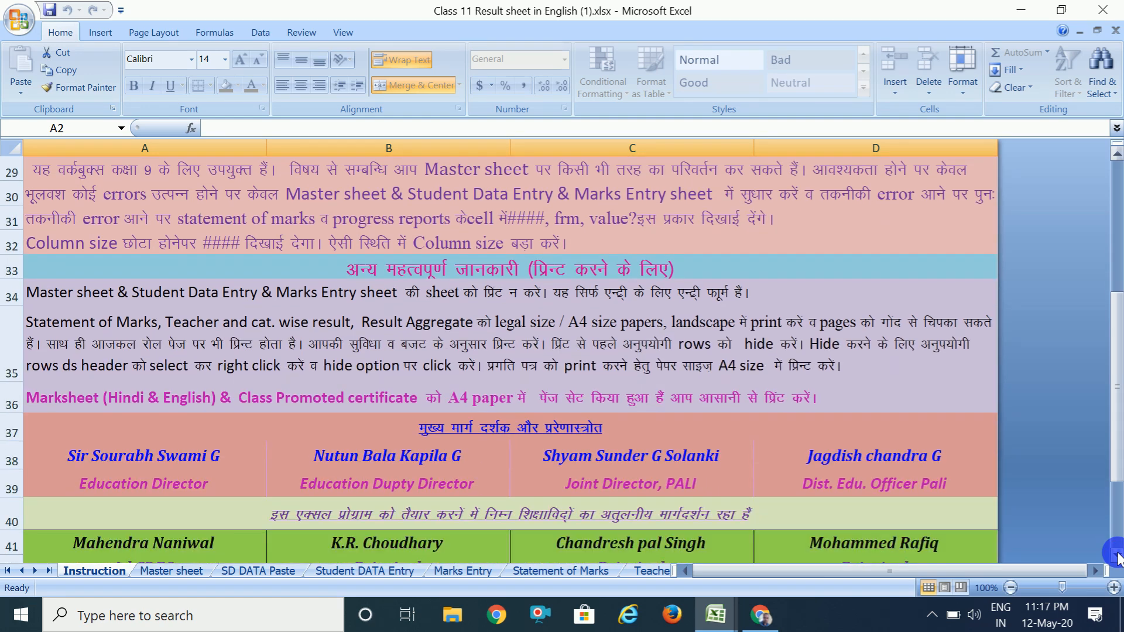
left_click(1117, 557)
left_click(1117, 557)
left_click(1117, 557)
left_click(1118, 556)
left_click(1118, 556)
left_click(1117, 556)
left_click(1117, 557)
left_click(1117, 556)
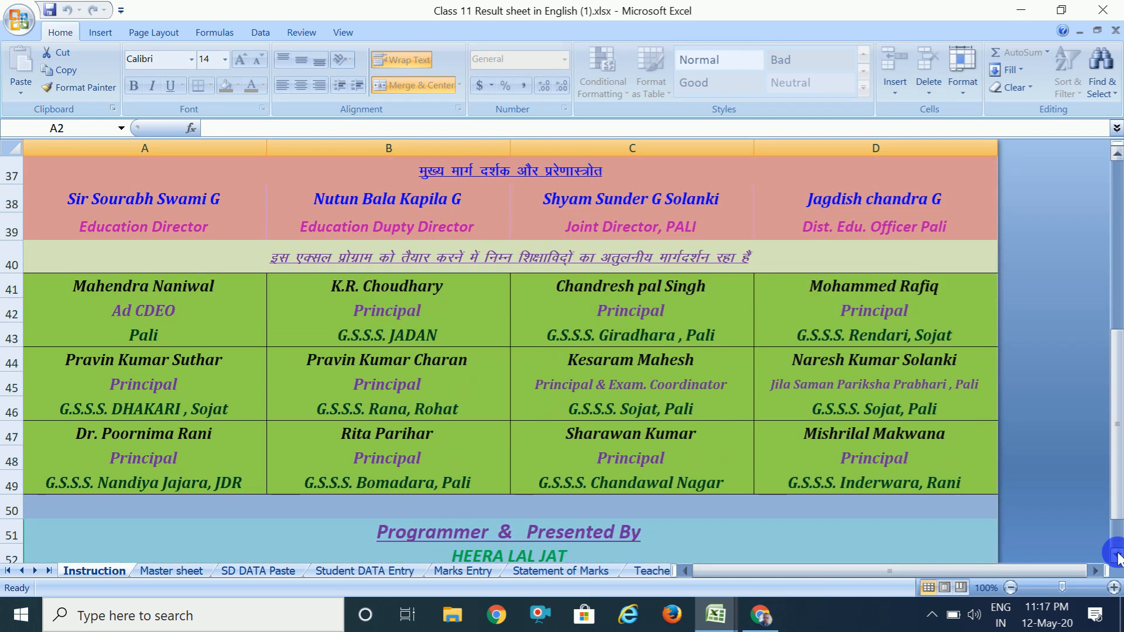
left_click(1117, 556)
left_click(1117, 556)
left_click(1117, 556)
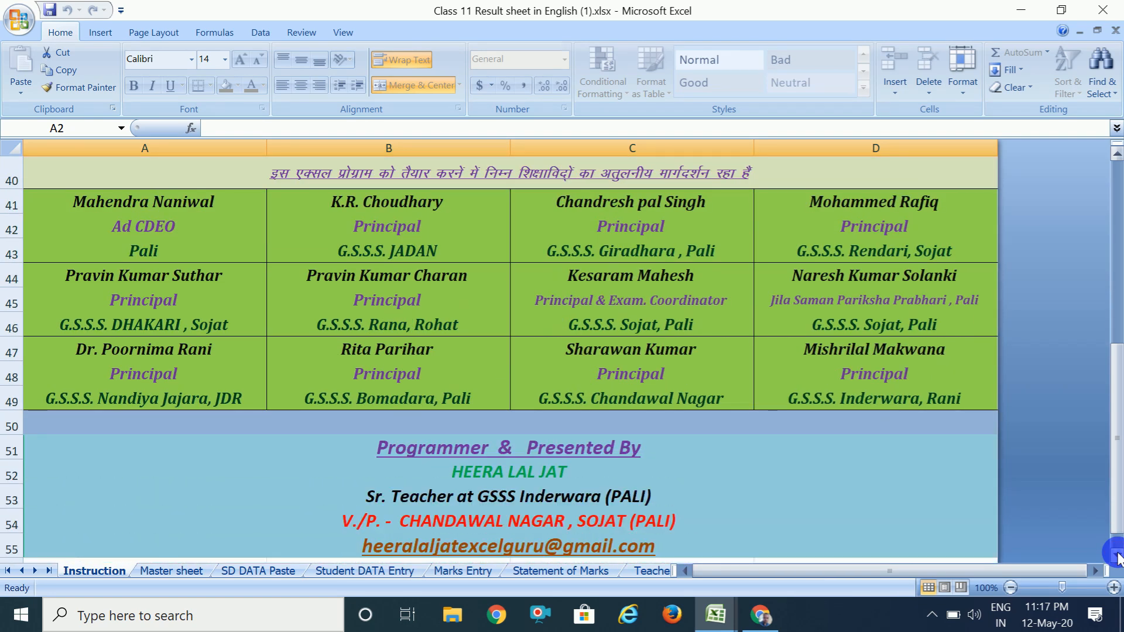
- Open the Master sheet and review the School Profile fields, including the available faculty options, the section and the DISE code
left_click(172, 571)
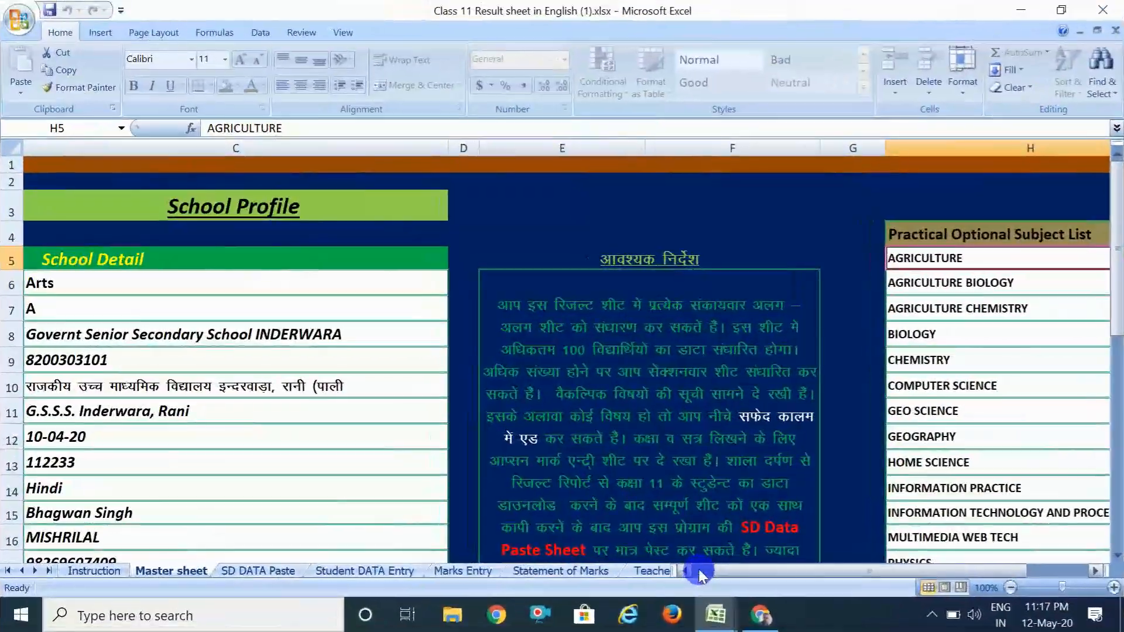
left_click(611, 551)
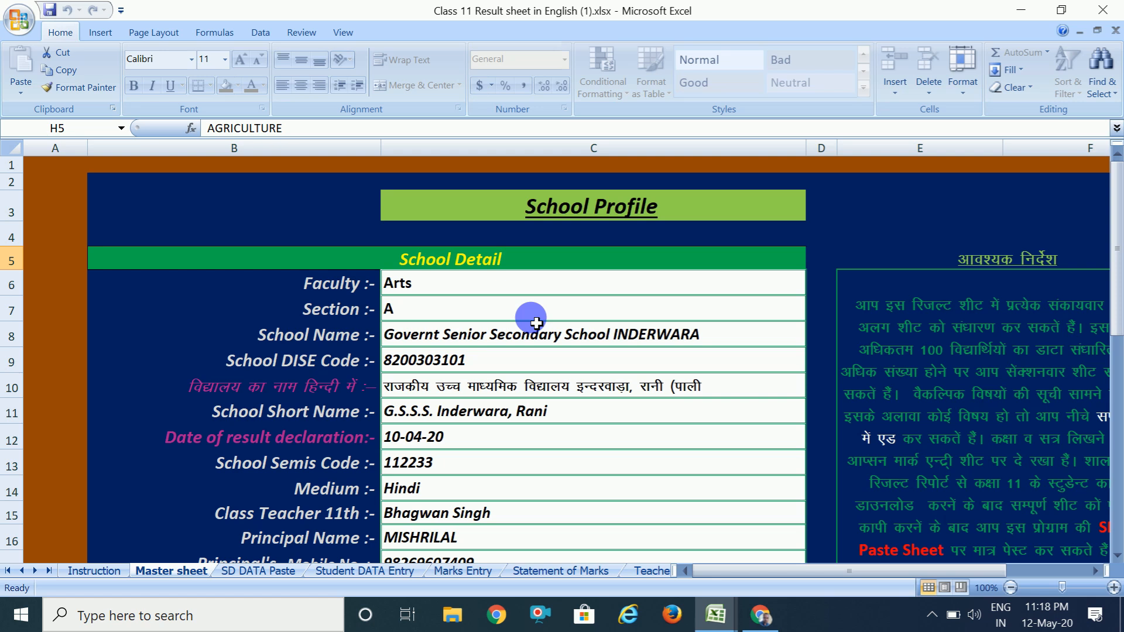
left_click(550, 283)
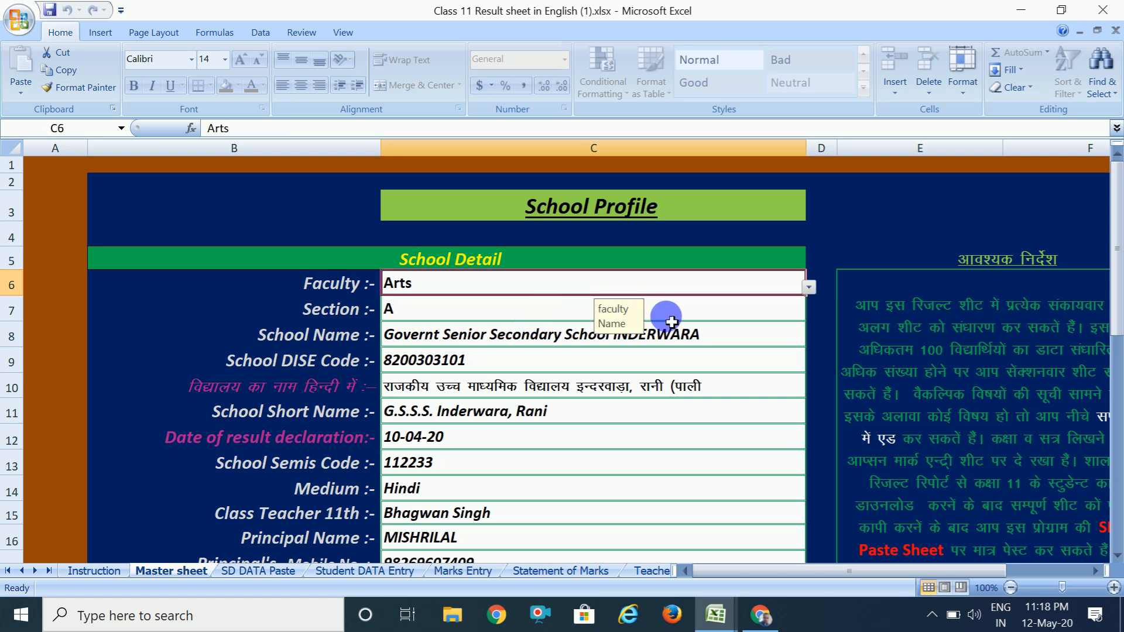
left_click(808, 287)
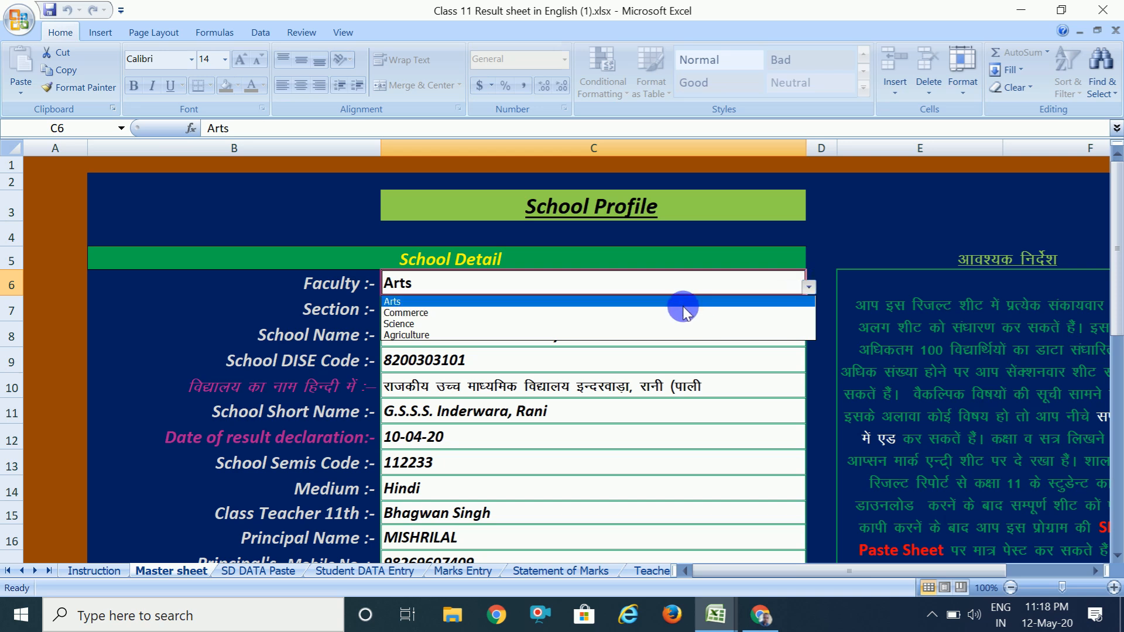
left_click(711, 368)
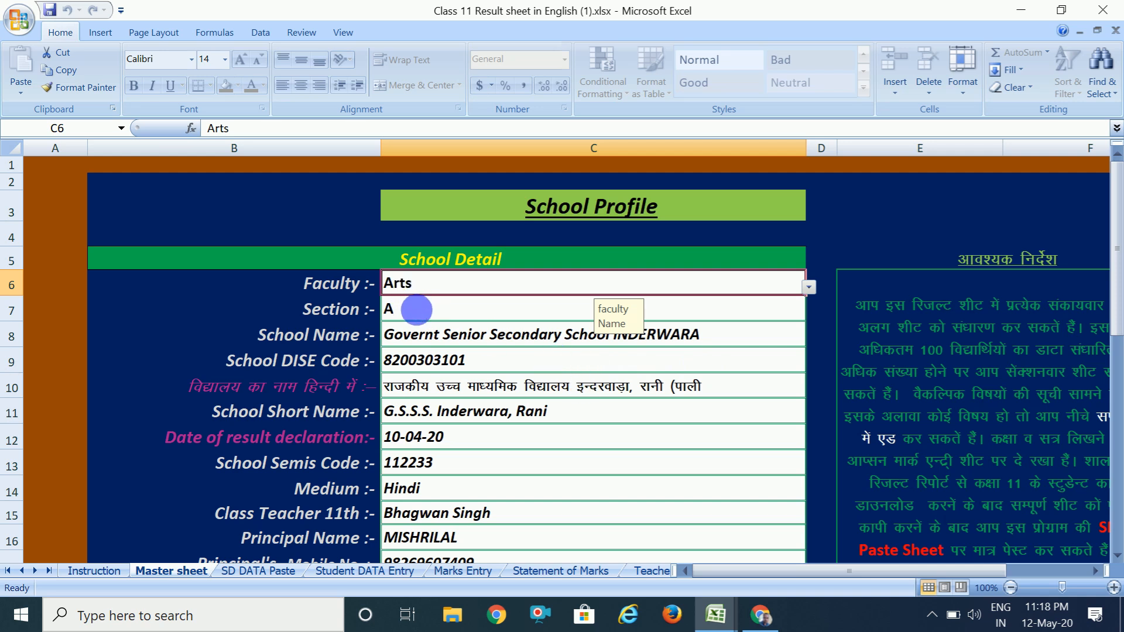
left_click(422, 314)
left_click(461, 355)
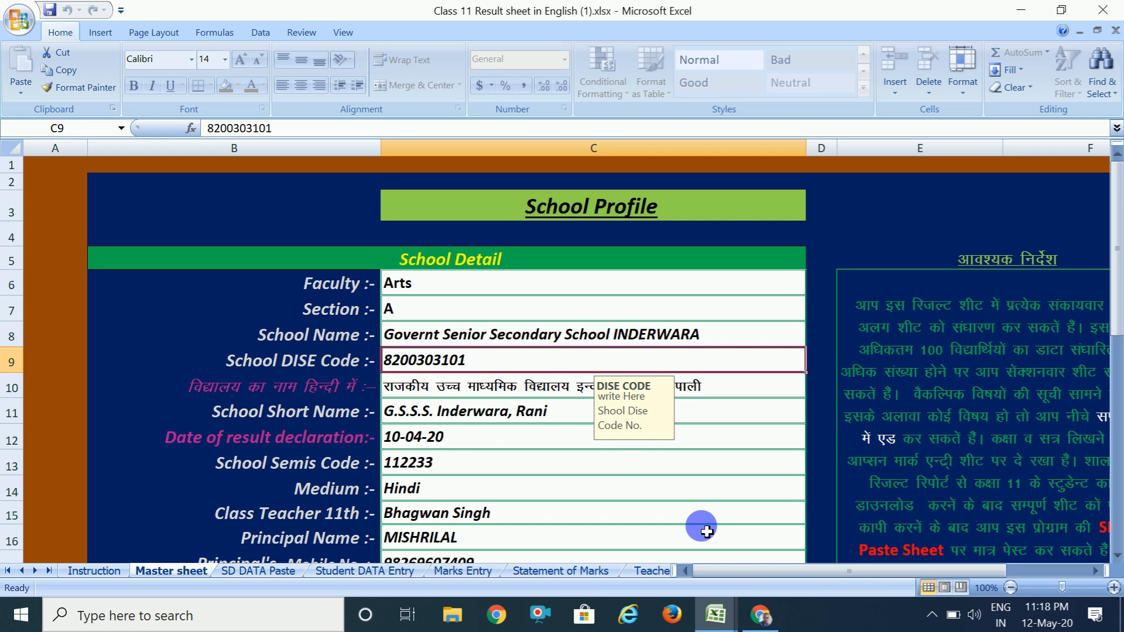
- Examine the Master sheet's usage notes and the practical and theory optional subject lists with their codes and marks
left_click(1094, 571)
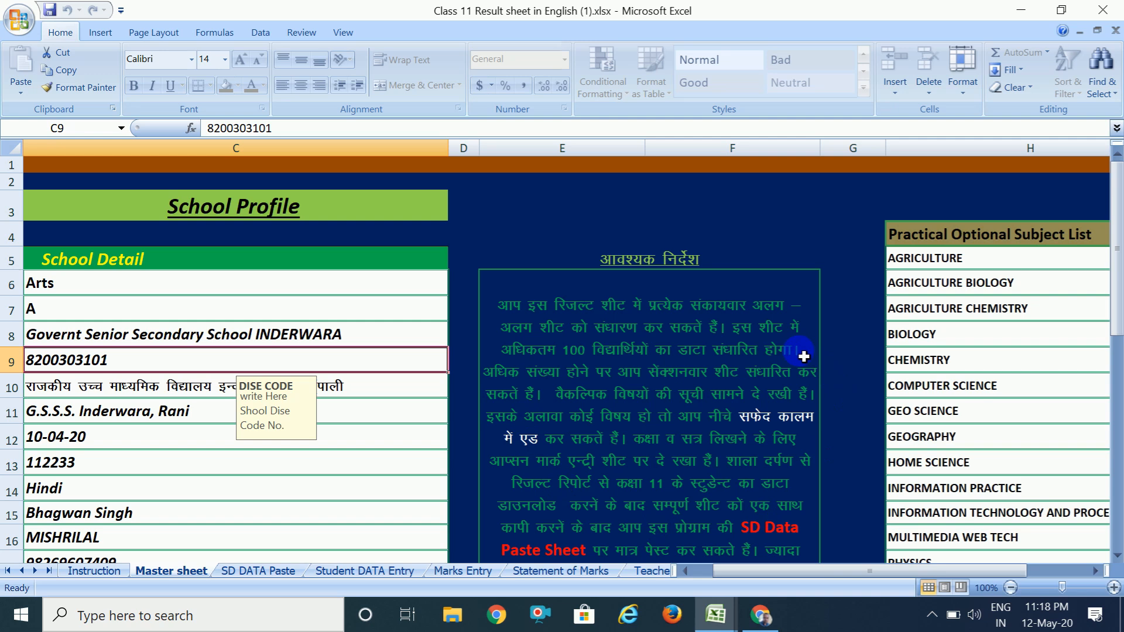
left_click(1096, 573)
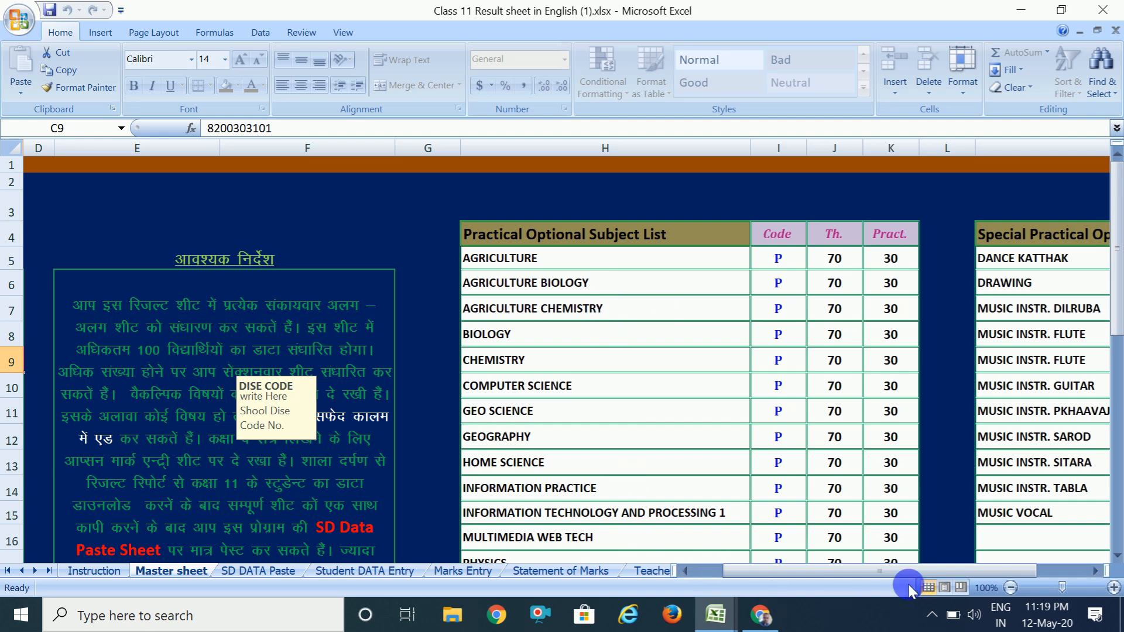
left_click(1118, 553)
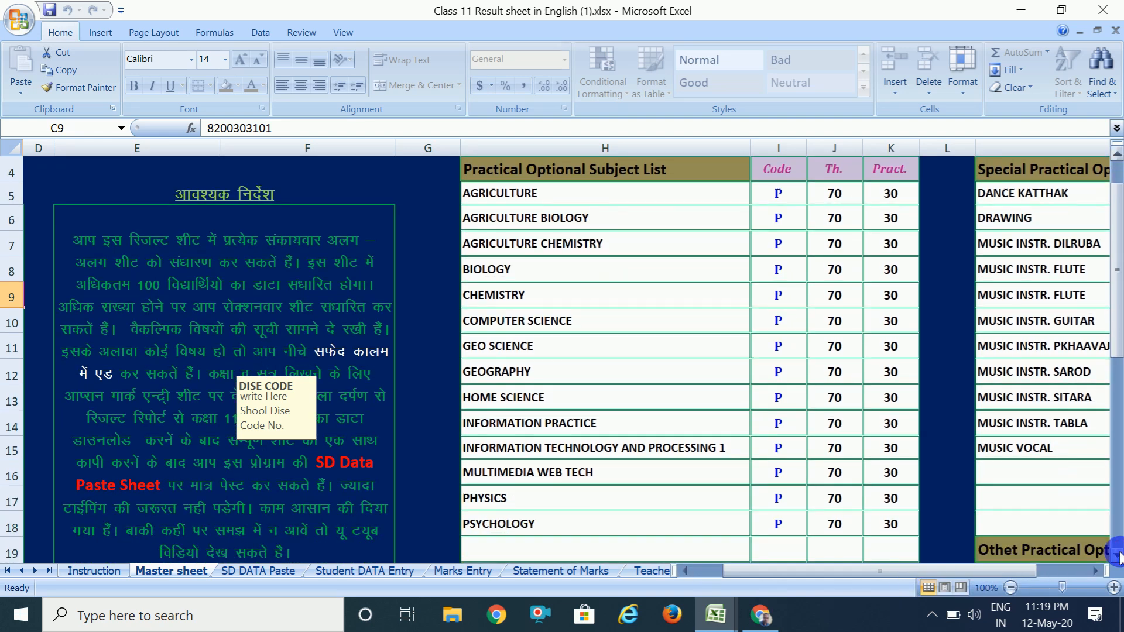
left_click(1118, 555)
left_click(1119, 554)
left_click(1118, 554)
left_click(1119, 554)
left_click(1119, 554)
left_click(1119, 555)
left_click(1119, 555)
left_click(1118, 554)
left_click(1118, 555)
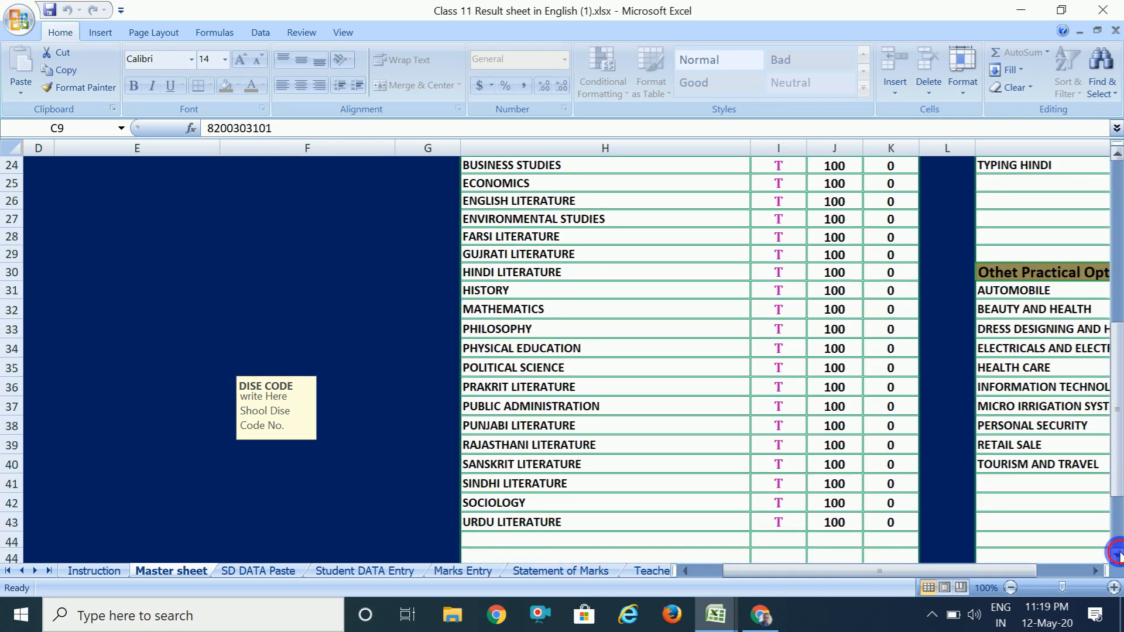
left_click(1117, 555)
left_click(1117, 555)
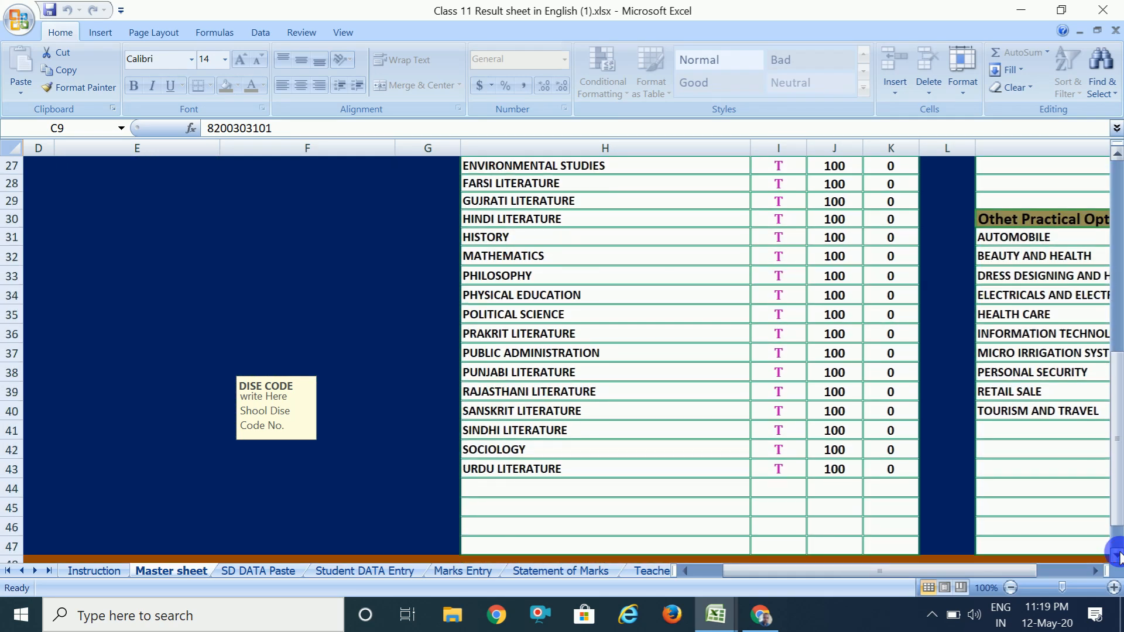
left_click(1115, 178)
left_click(1114, 178)
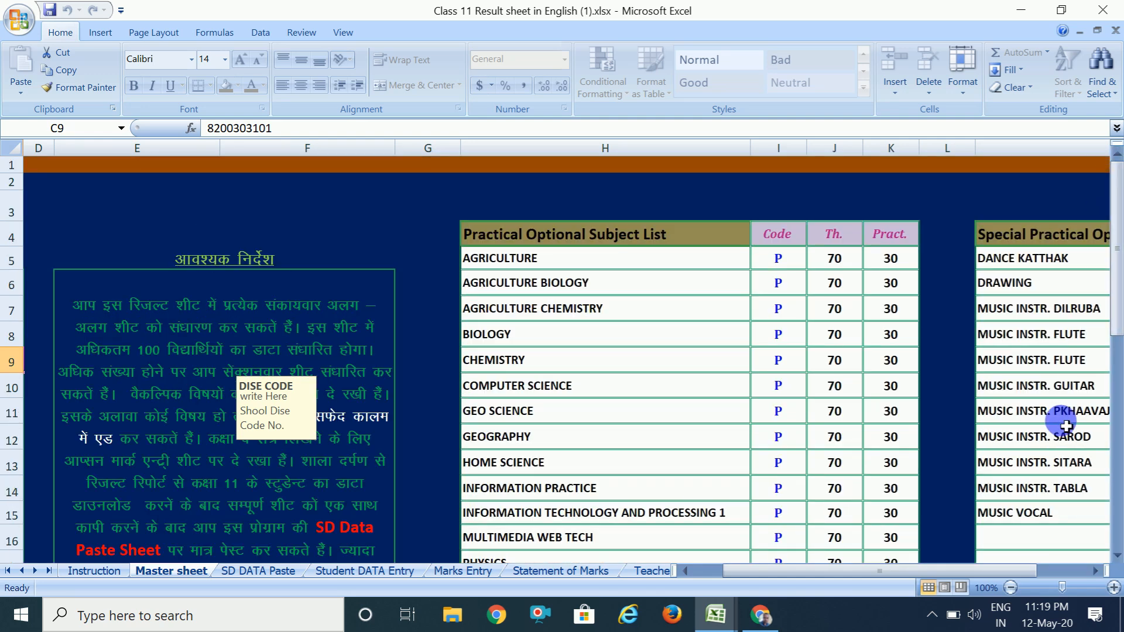
- Examine the special practical, typing and shorthand, and vocational subject lists with their codes and theory and practical marks
left_click(1096, 572)
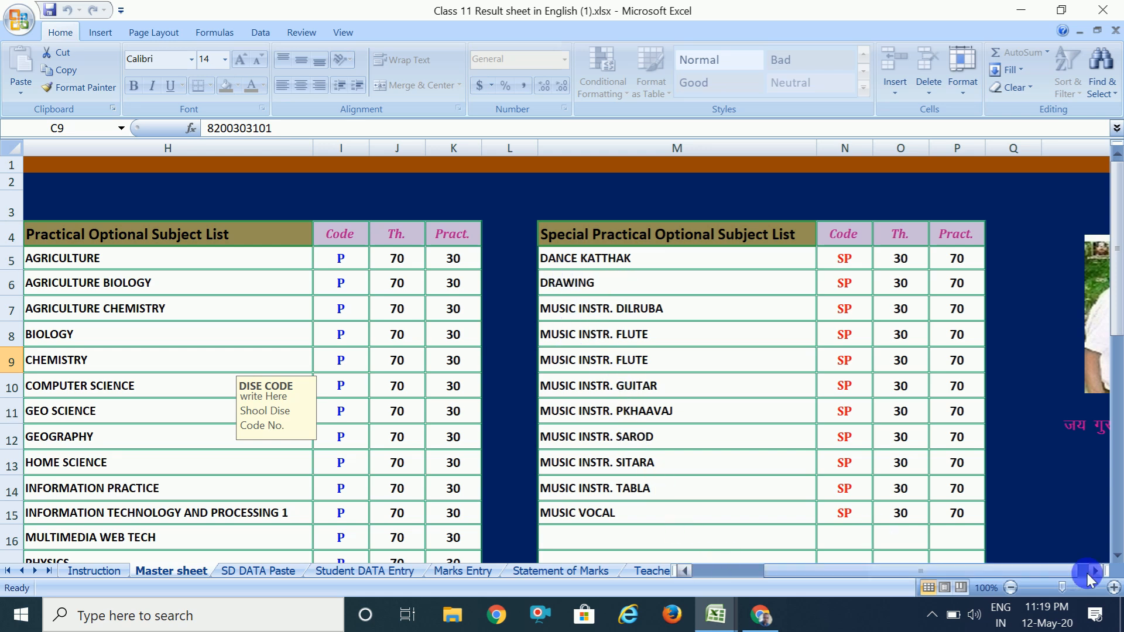
left_click(1117, 556)
left_click(1117, 556)
left_click(1116, 557)
left_click(1117, 556)
left_click(1117, 556)
left_click(1117, 557)
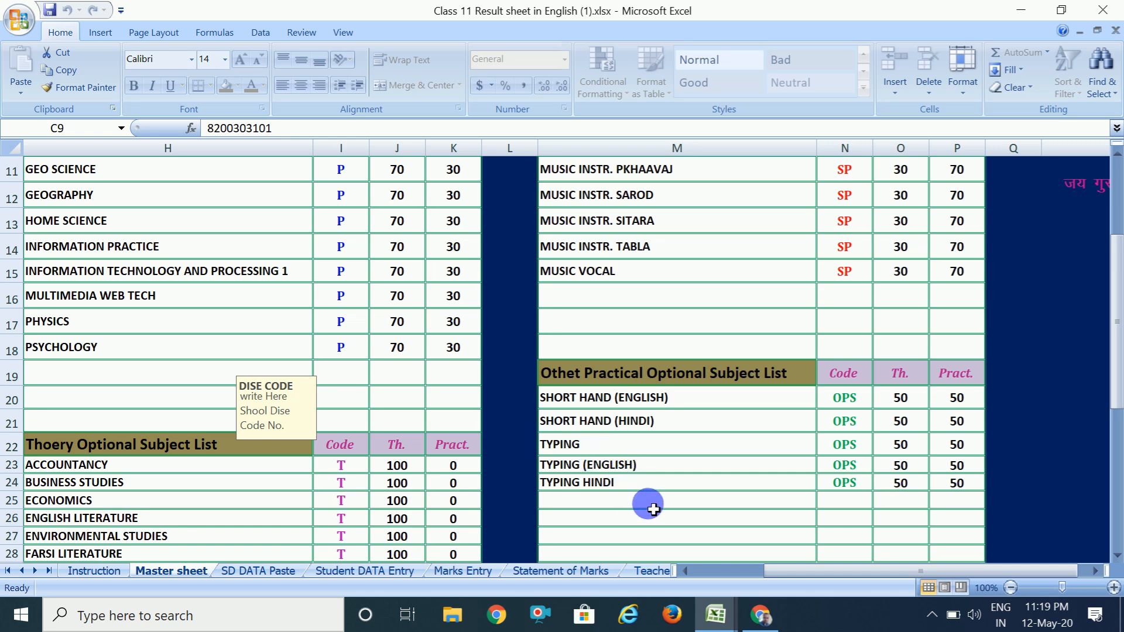
left_click(1117, 556)
left_click(1117, 557)
left_click(1117, 558)
left_click(1118, 557)
left_click(1117, 557)
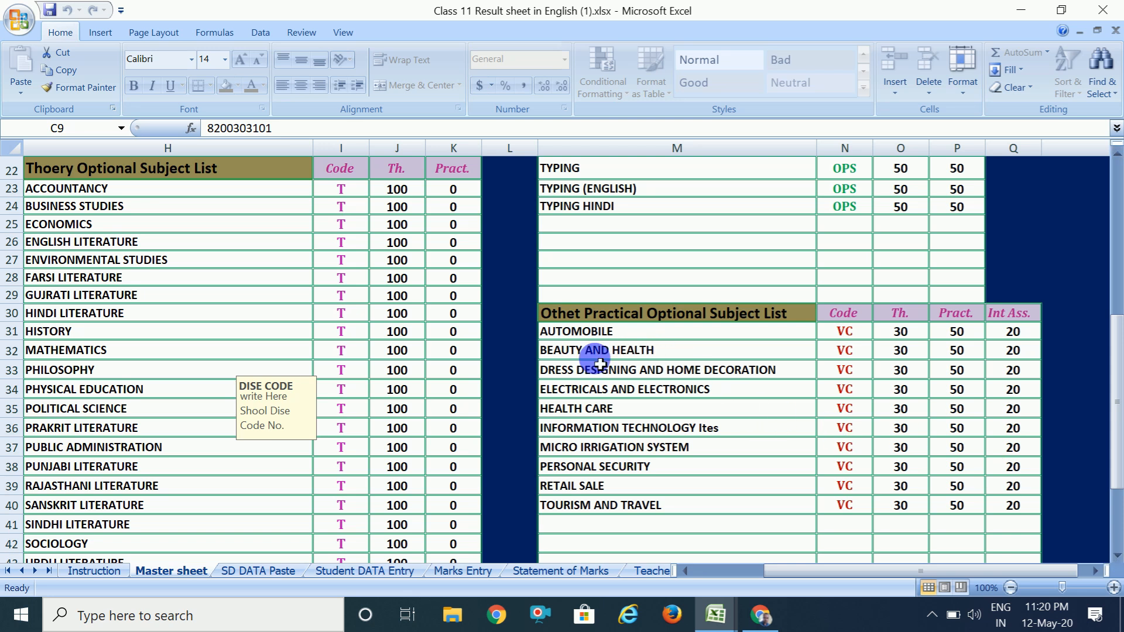
left_click(1117, 556)
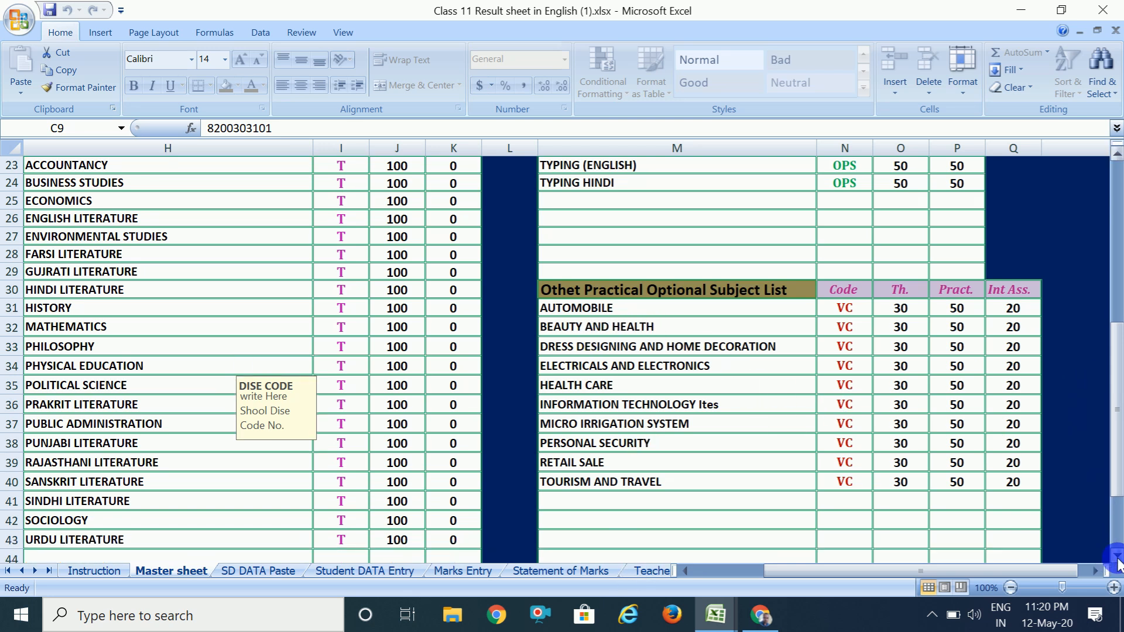
left_click(1119, 301)
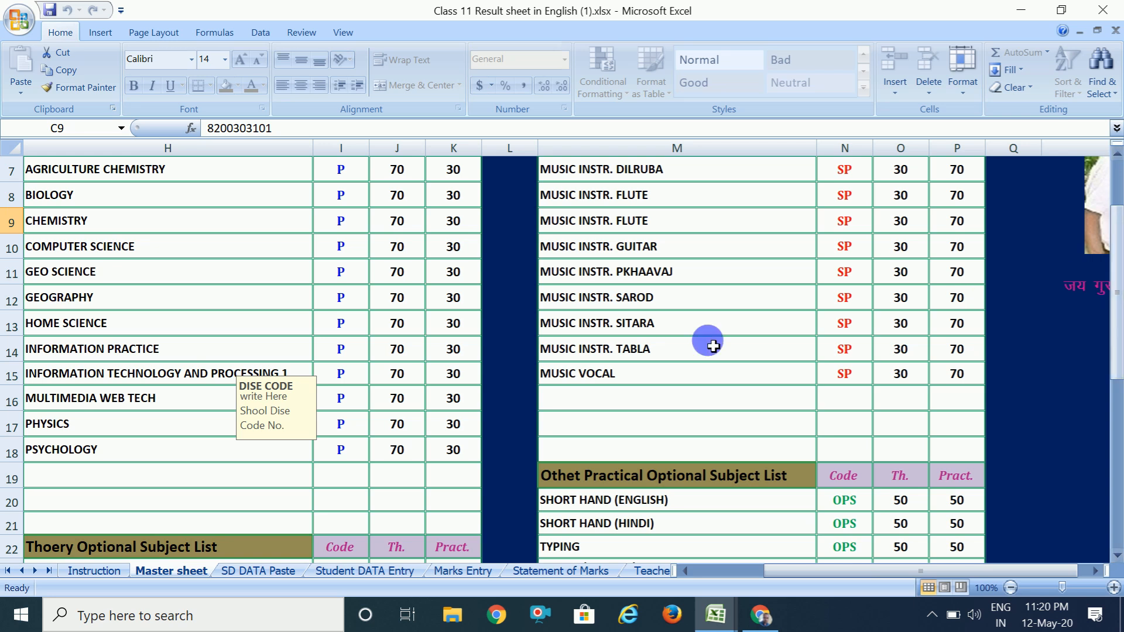
- Inspect the blank subject, code and marks cells below MUSIC VOCAL in the Special Practical Optional Subject List
left_click(561, 401)
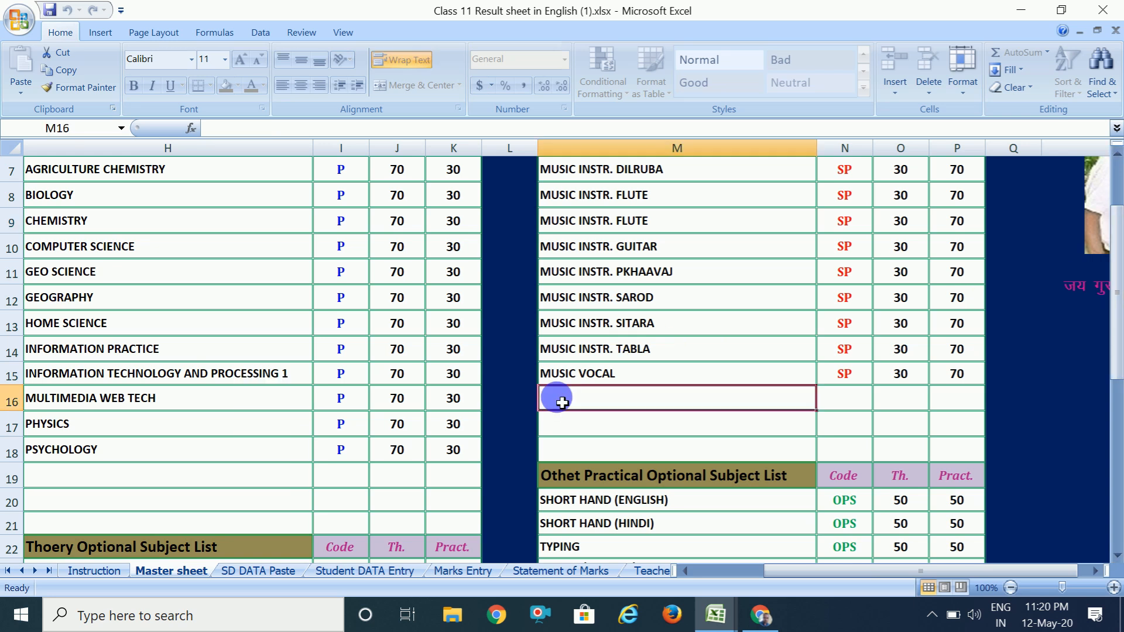
double_click(848, 405)
left_click(891, 401)
left_click(564, 414)
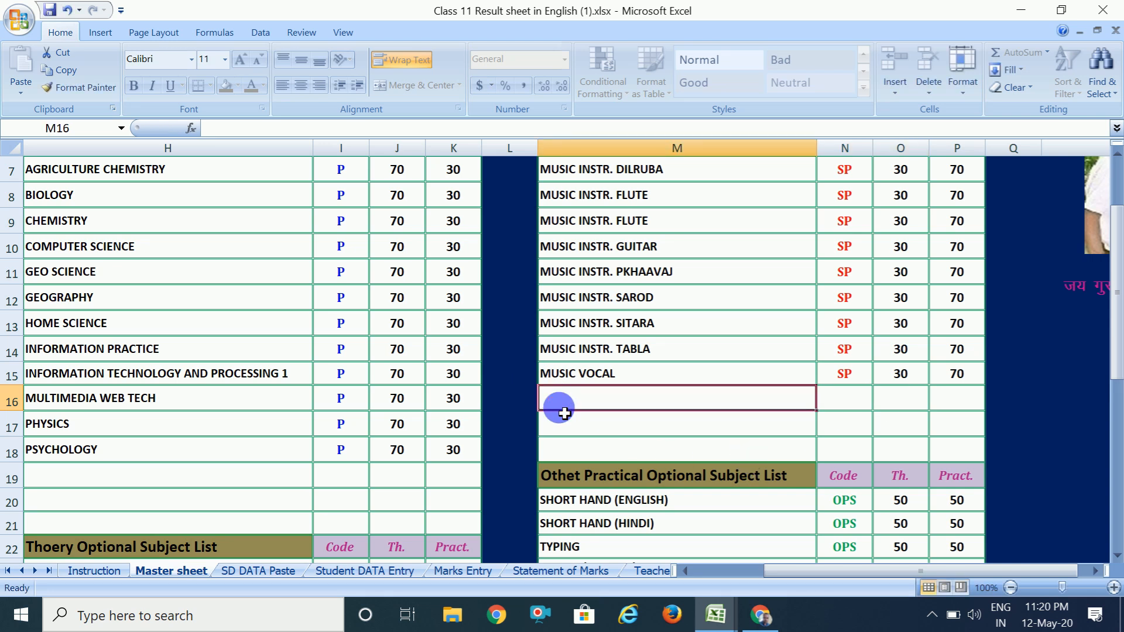
left_click(628, 620)
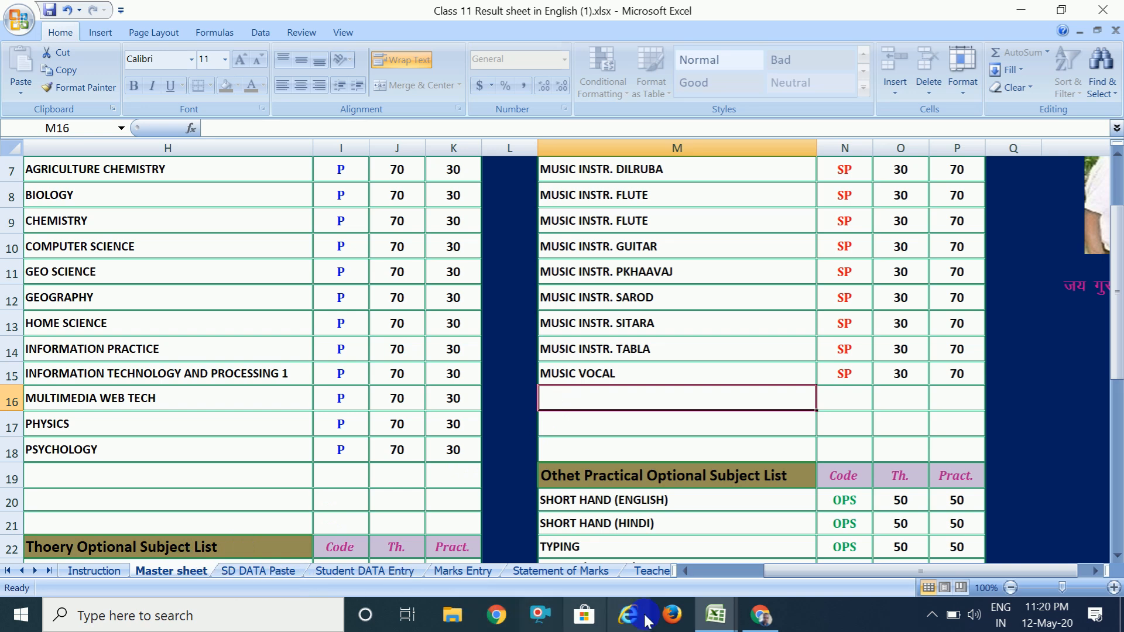
- Review the School Profile fields on the Master sheet and compare the layouts of the SD DATA Paste and Student DATA Entry sheets
left_click(694, 575)
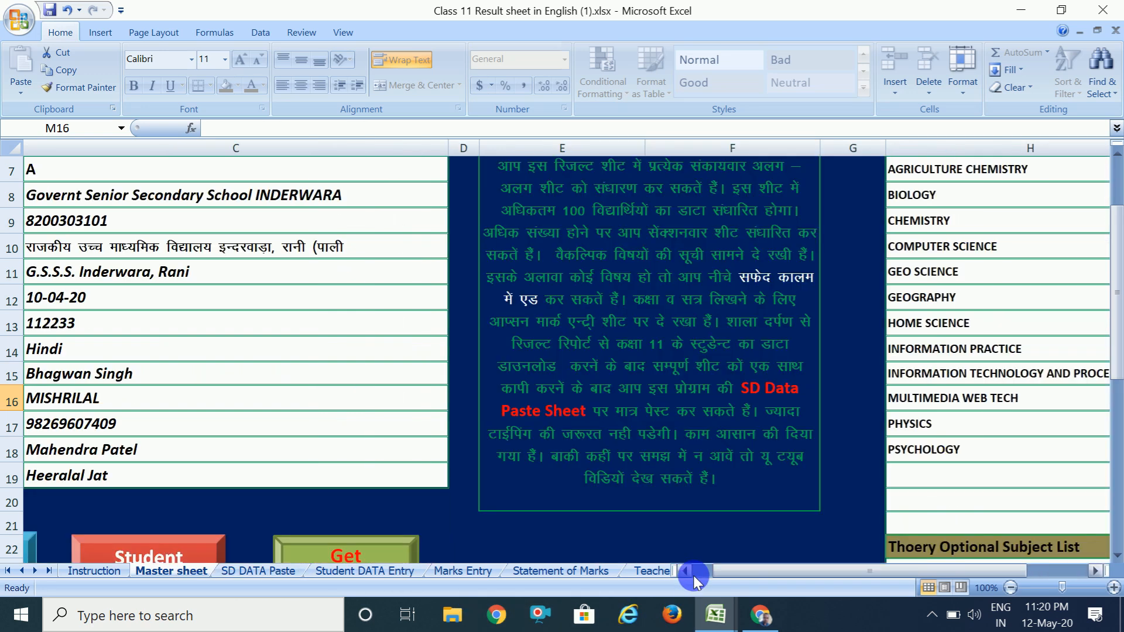
left_click(685, 571)
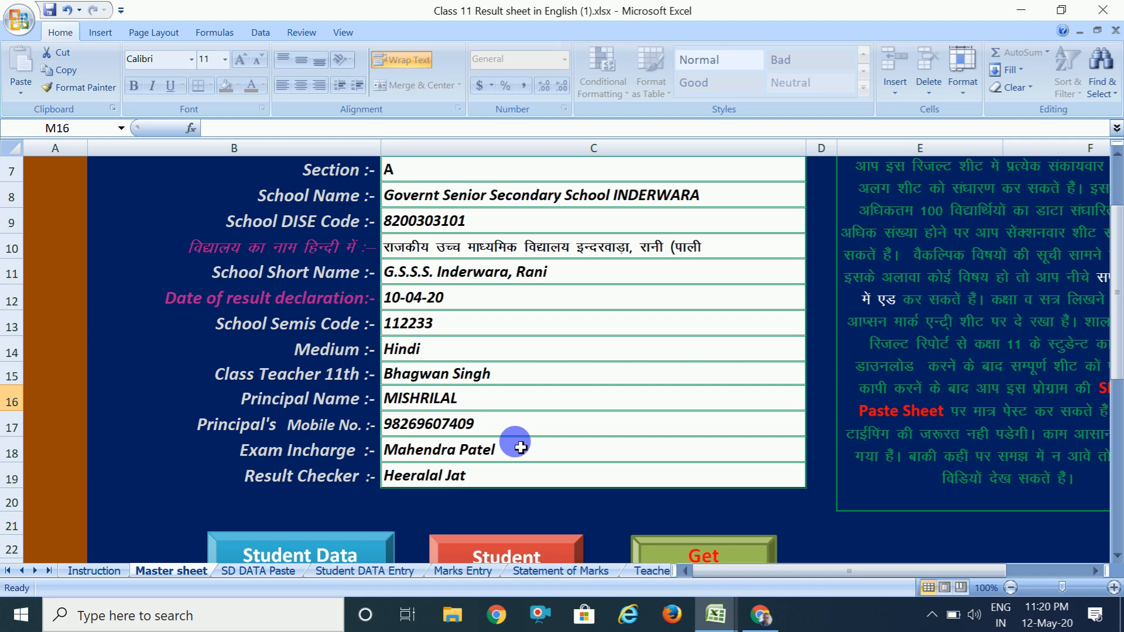
left_click(236, 572)
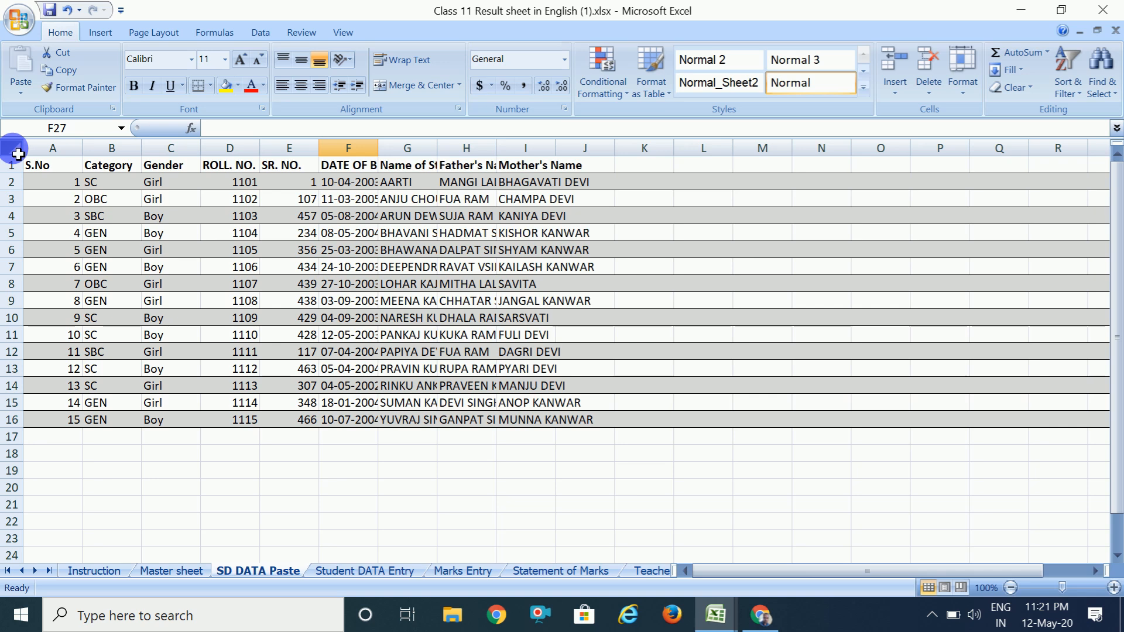
left_click(365, 573)
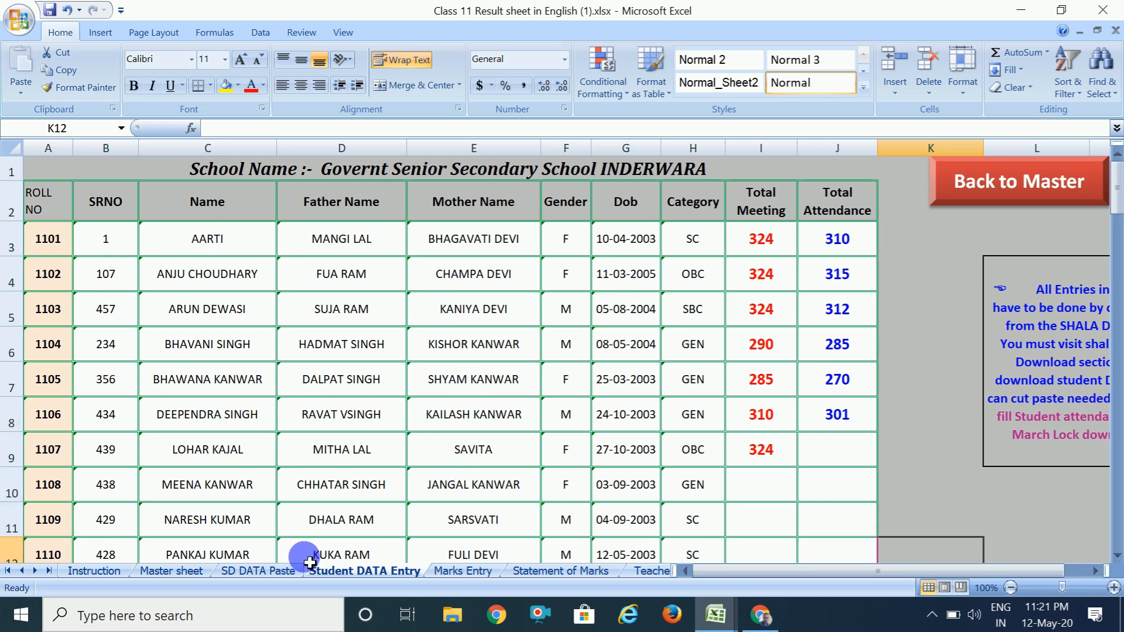
left_click(281, 571)
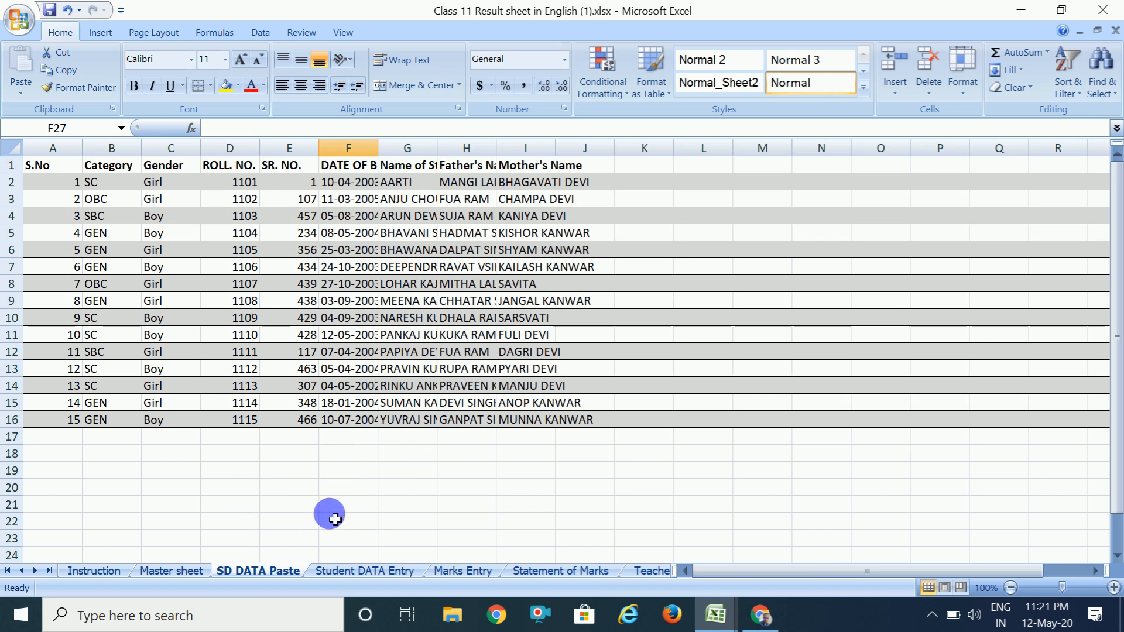
- Switch to the downloaded Class11th workbook and copy the entire contents of Sheet1
left_click(725, 620)
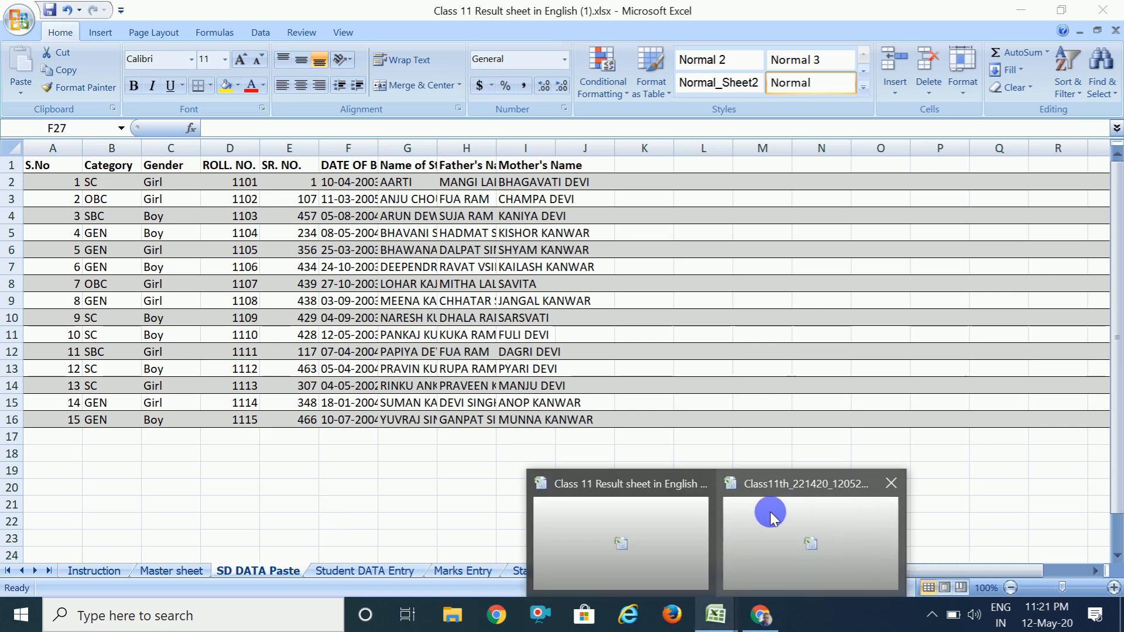
left_click(762, 521)
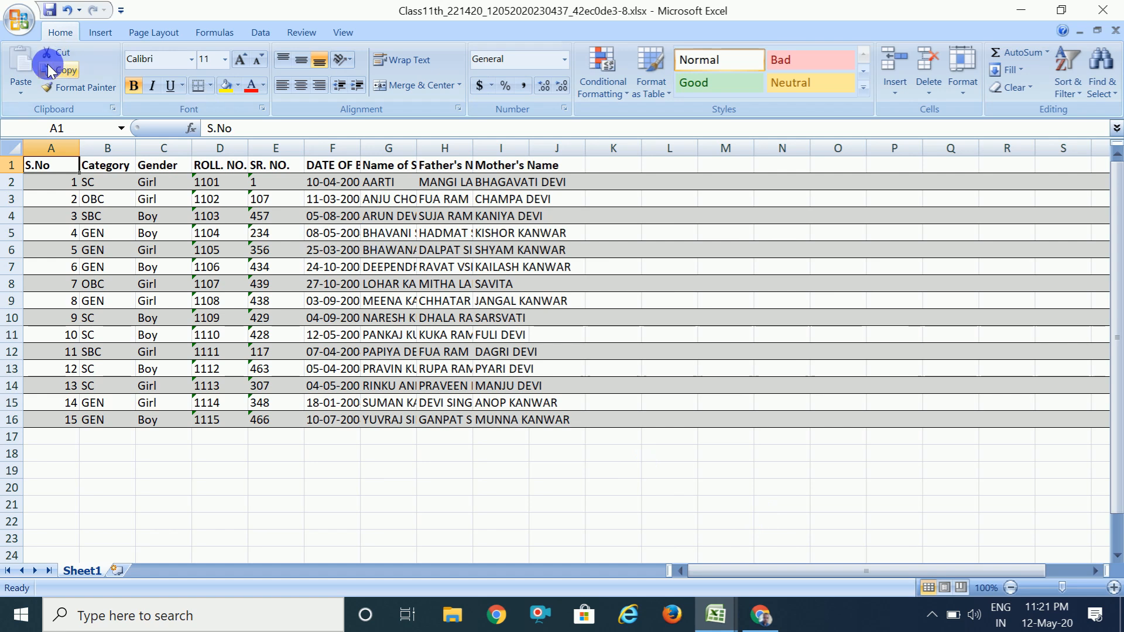
left_click(17, 151)
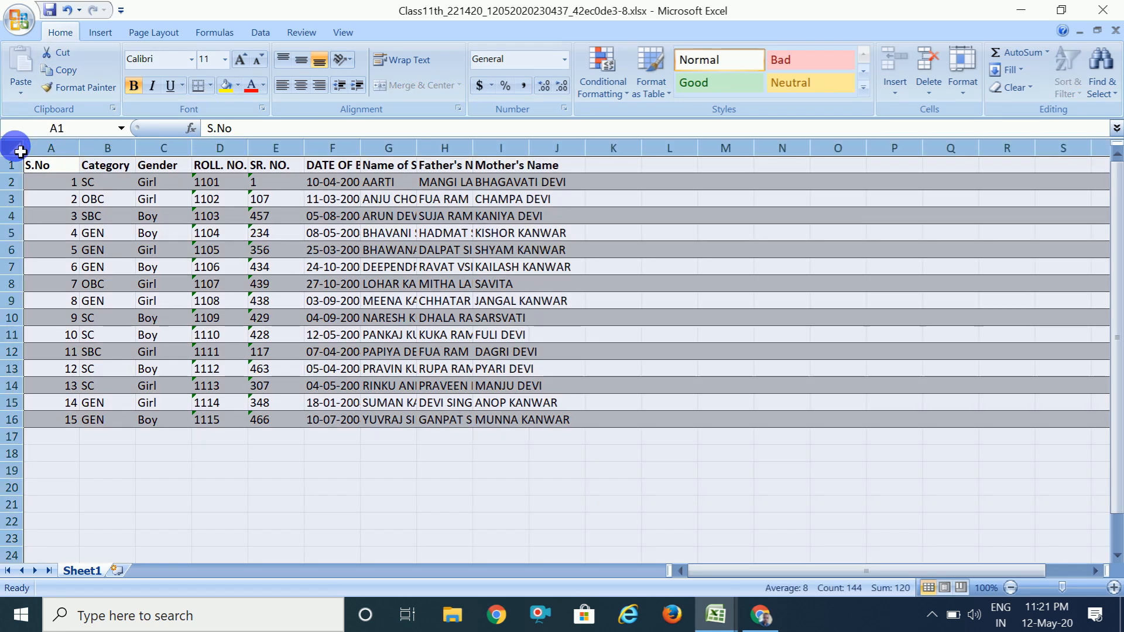
key("ctrl+c")
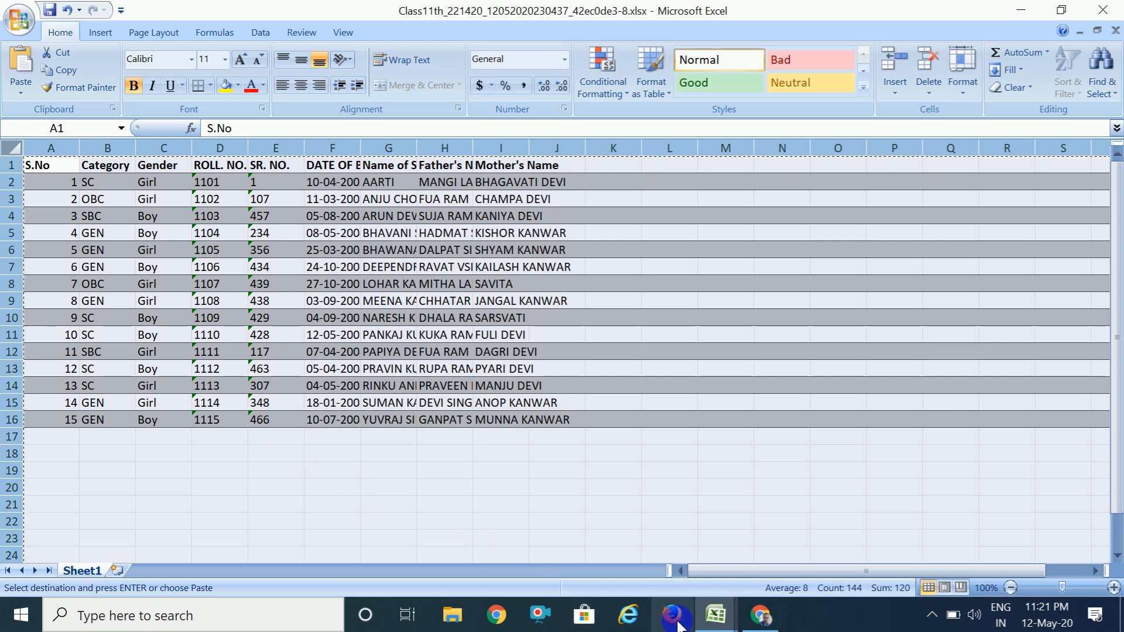
- Paste the copied student data over the entire SD DATA Paste sheet of the Class 11 Result sheet workbook
left_click(716, 615)
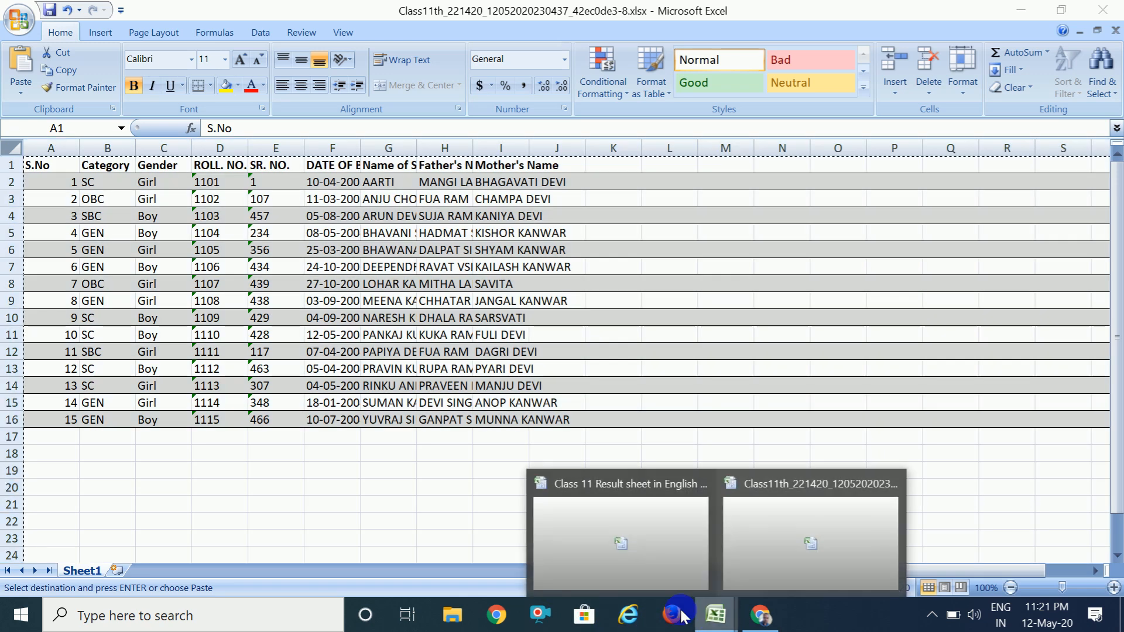
left_click(597, 568)
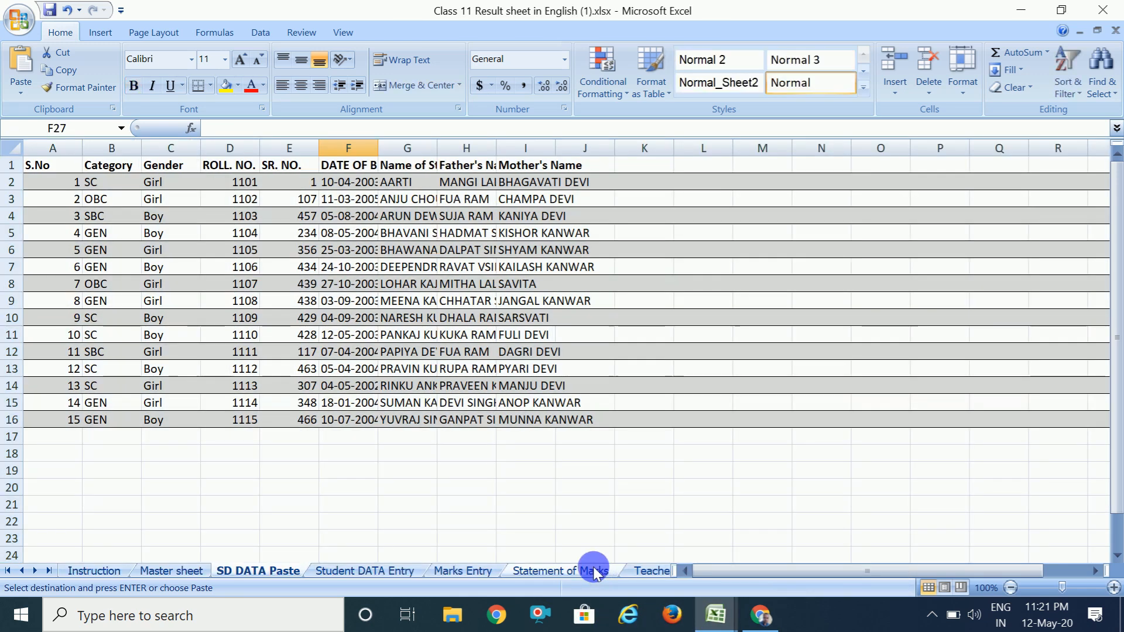
left_click(13, 147)
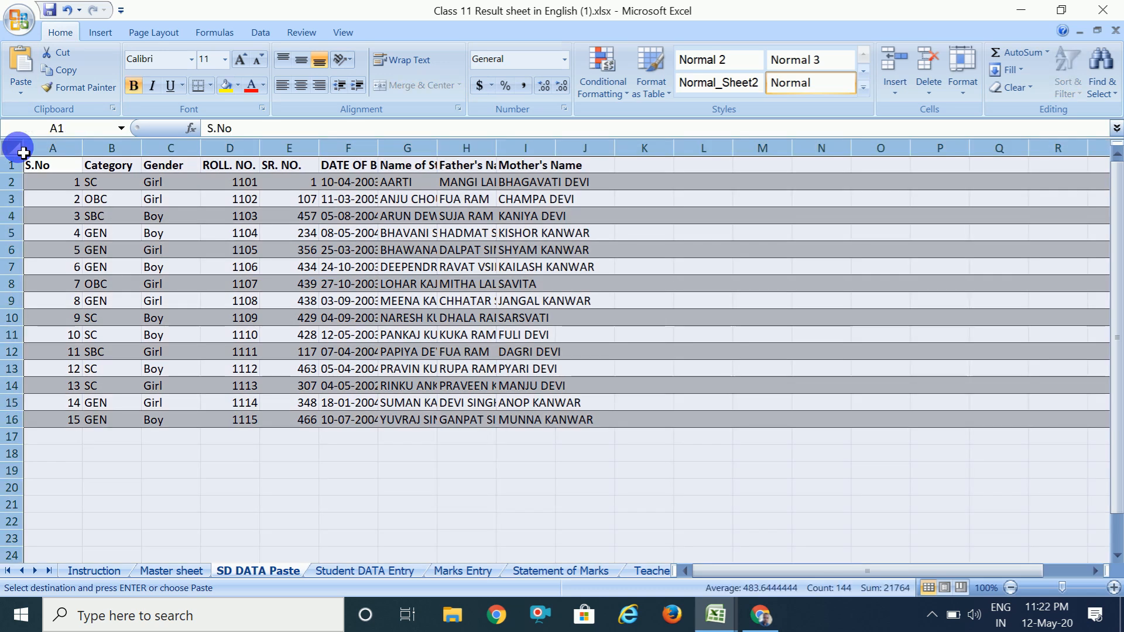
key("ctrl+v")
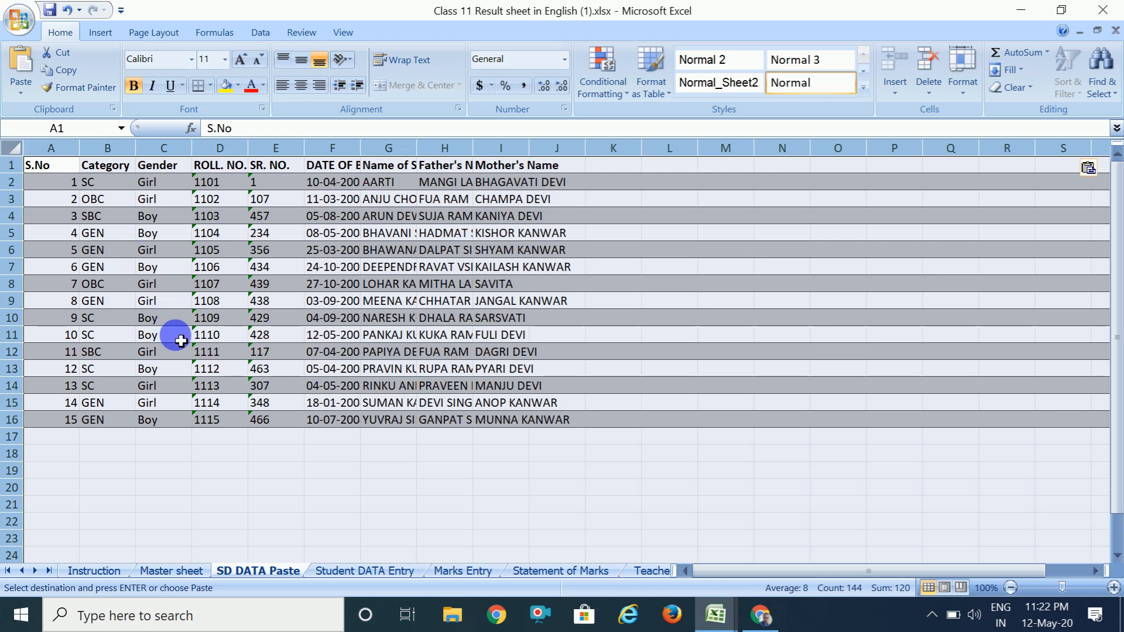
- Check the student records on the Student DATA Entry sheet through the last filled row and inspect the name formulas in row 14
left_click(391, 571)
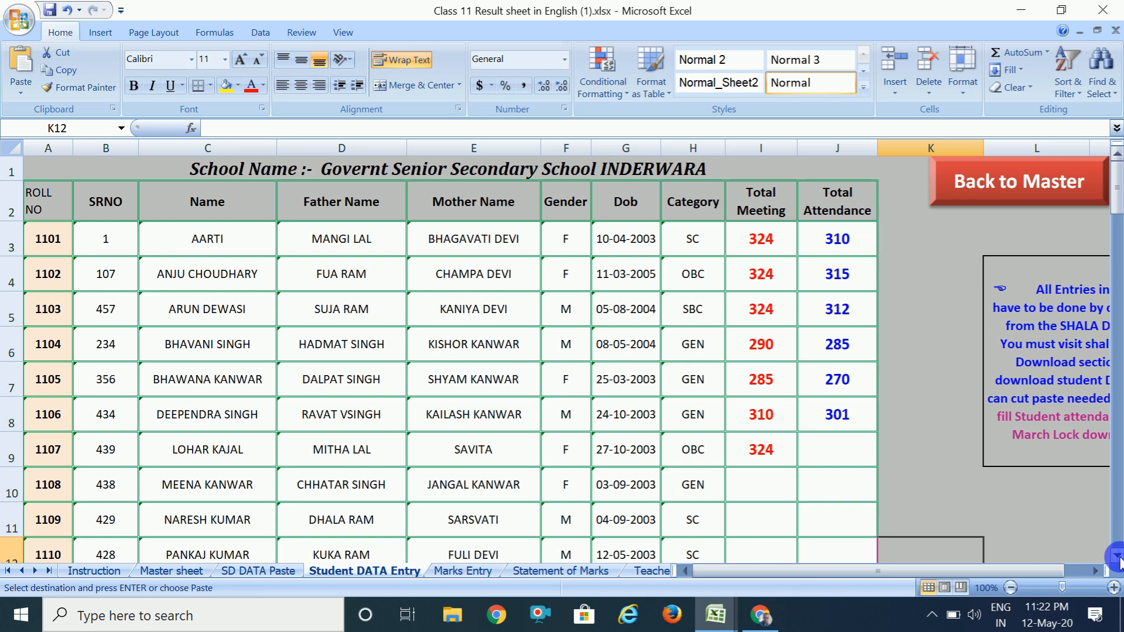
left_click_drag(1117, 557, 1118, 558)
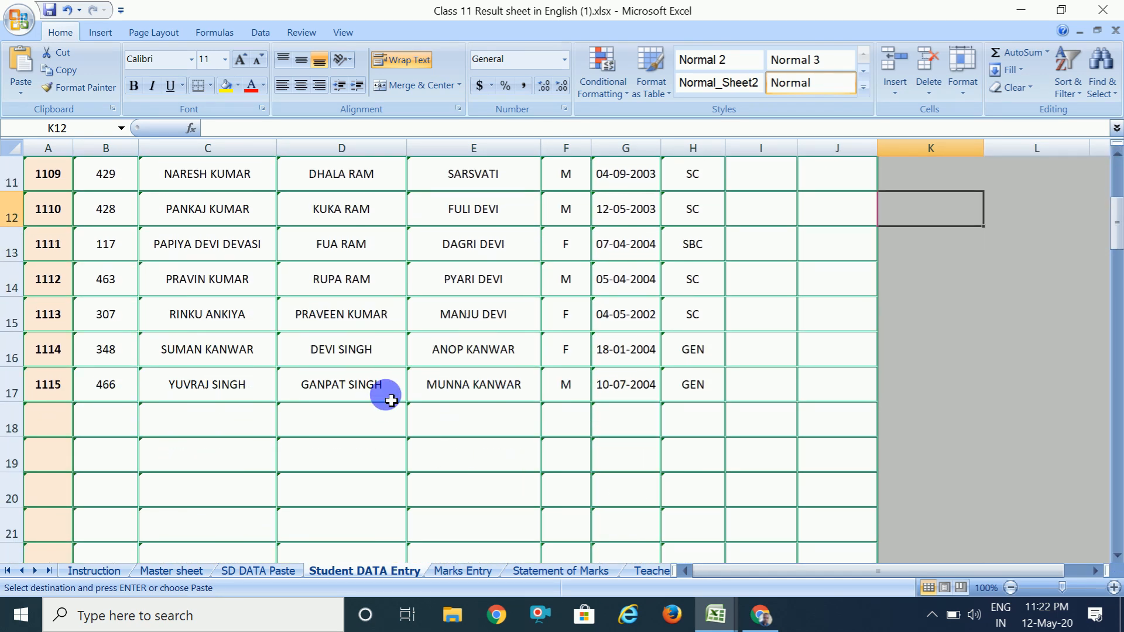
left_click(332, 294)
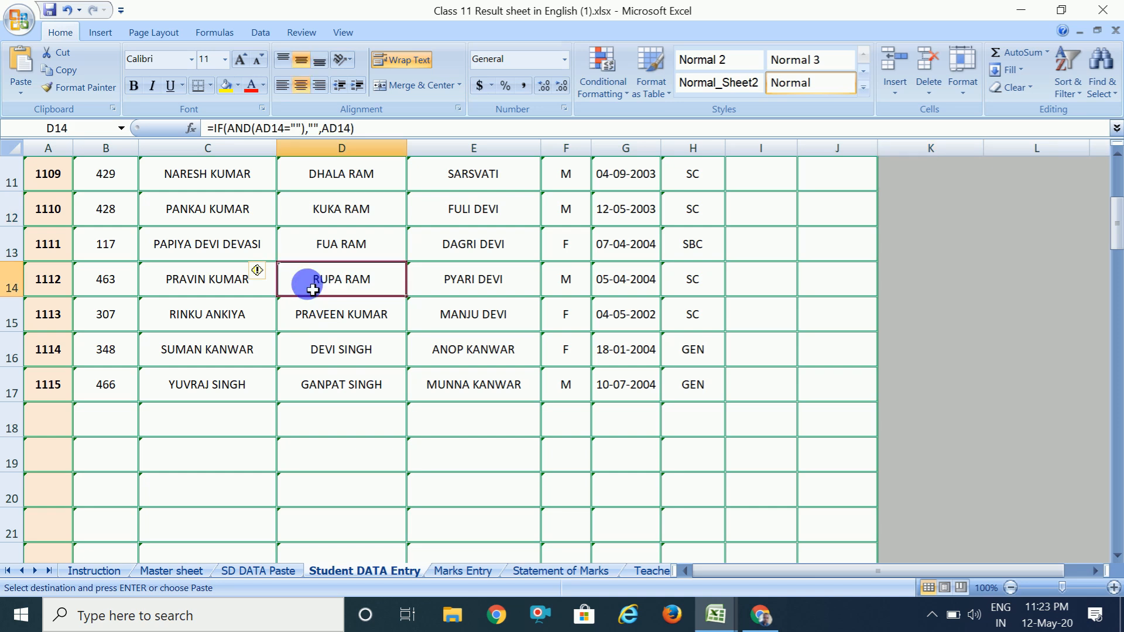
left_click(223, 292)
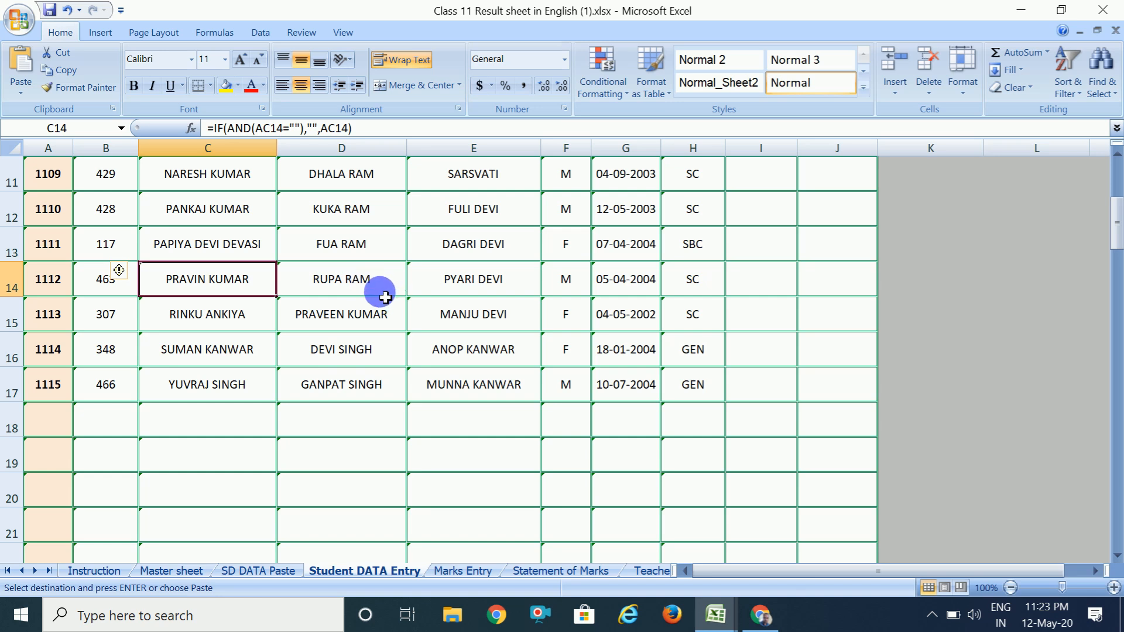
- Try to overwrite the father's name in cell D14 of the Student DATA Entry sheet with "hgg"
left_click(384, 294)
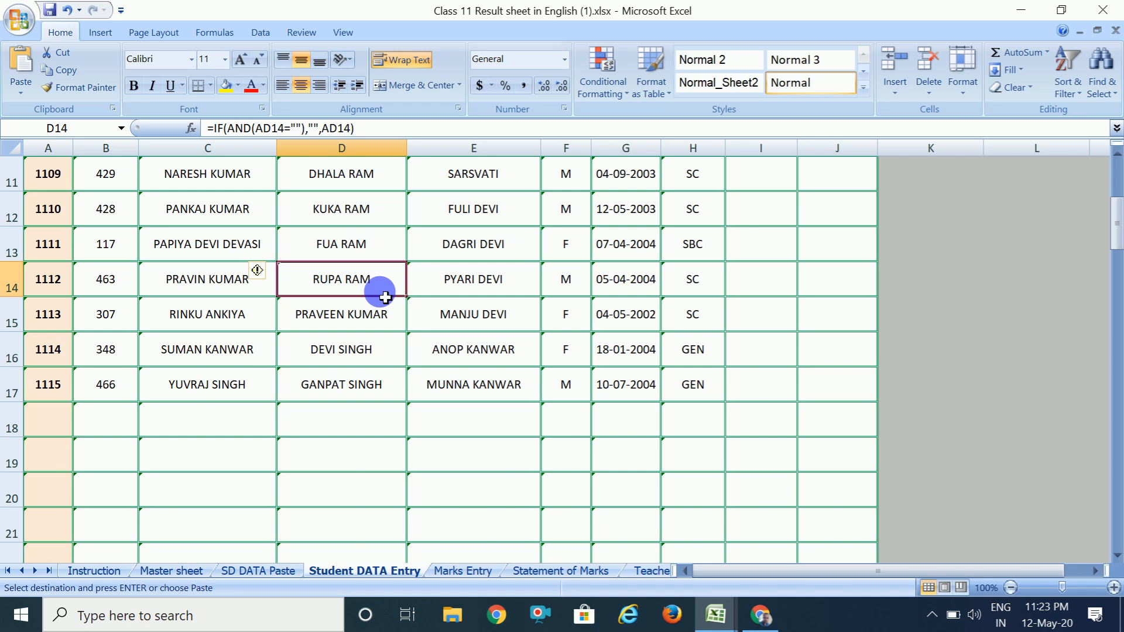
type("hgg")
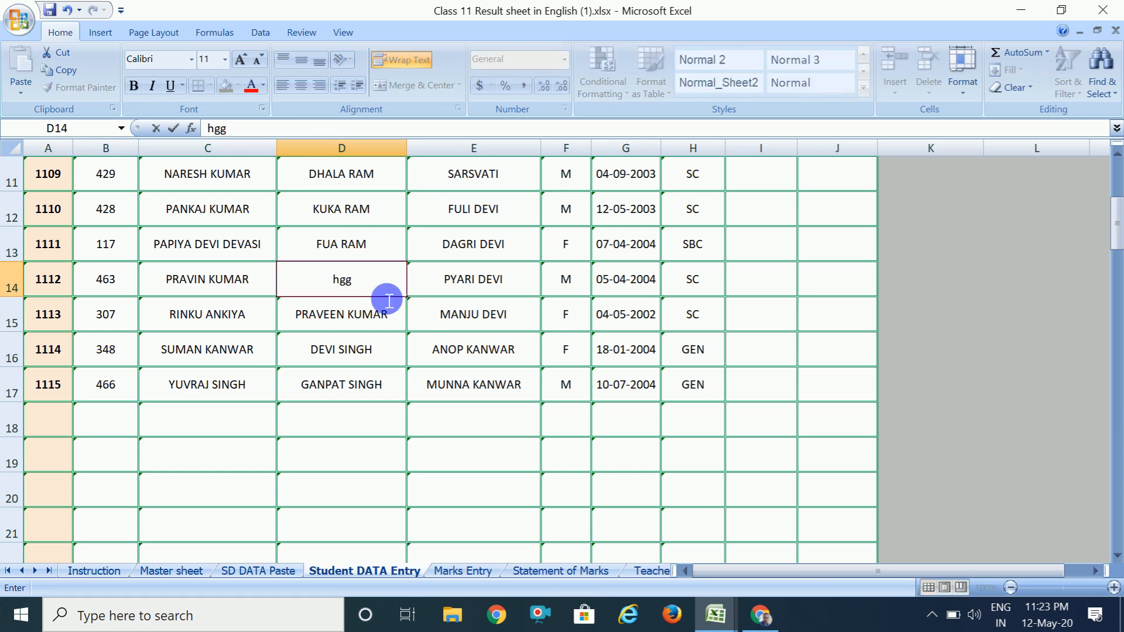
key("Return")
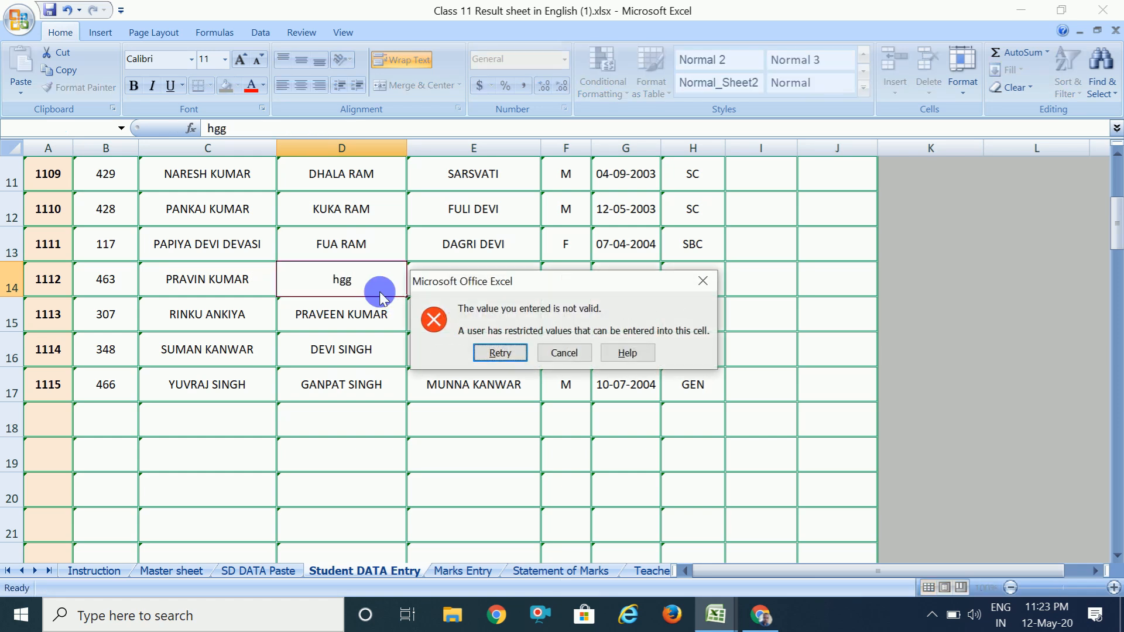
left_click(564, 353)
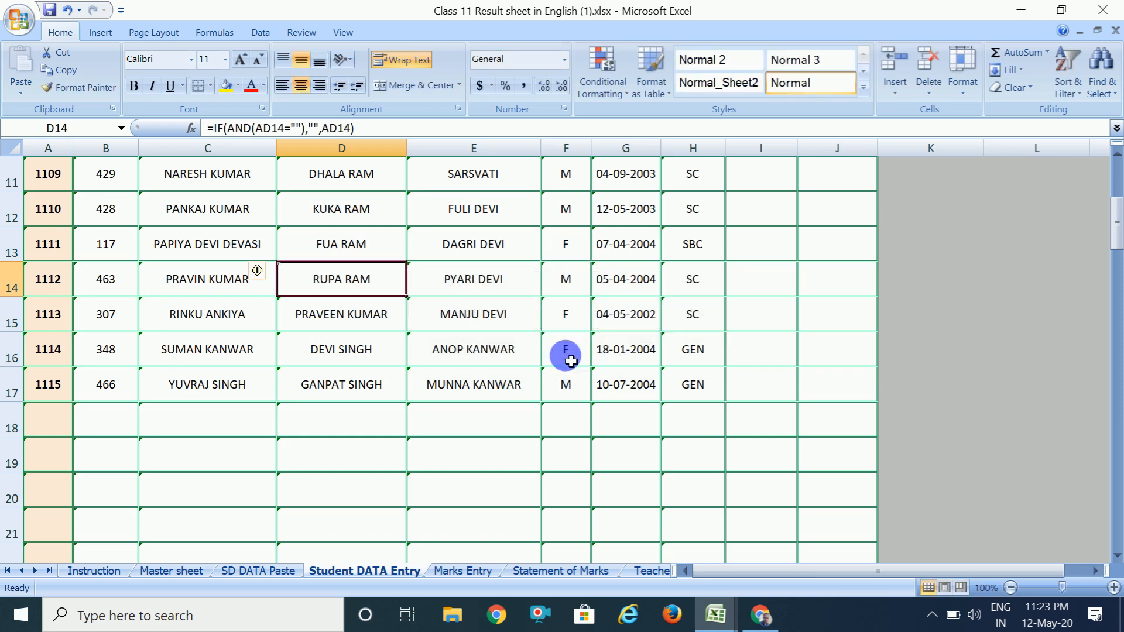
- Enter a sample student name in cell G18 of the SD DATA Paste sheet and check row 19 of the Student DATA Entry sheet
left_click(258, 573)
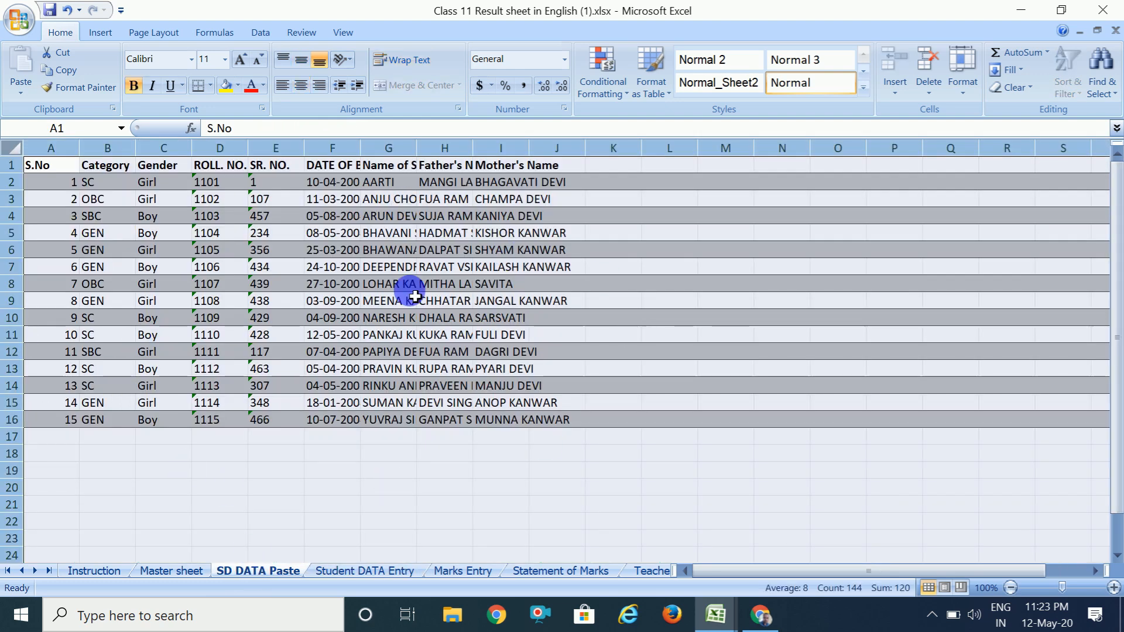
left_click(378, 455)
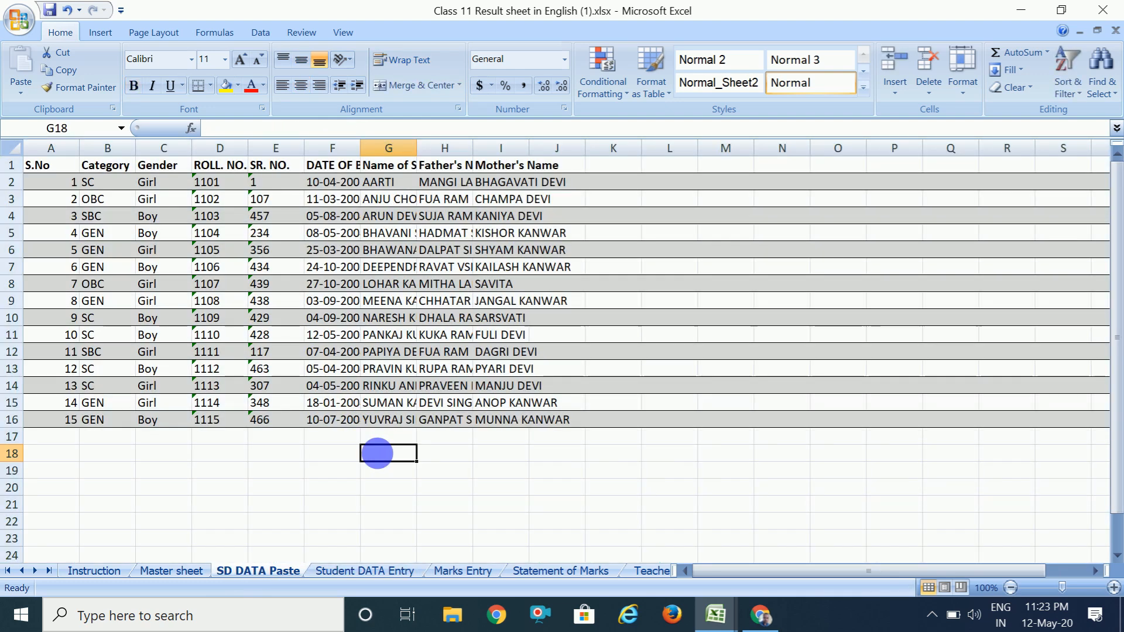
left_click(338, 572)
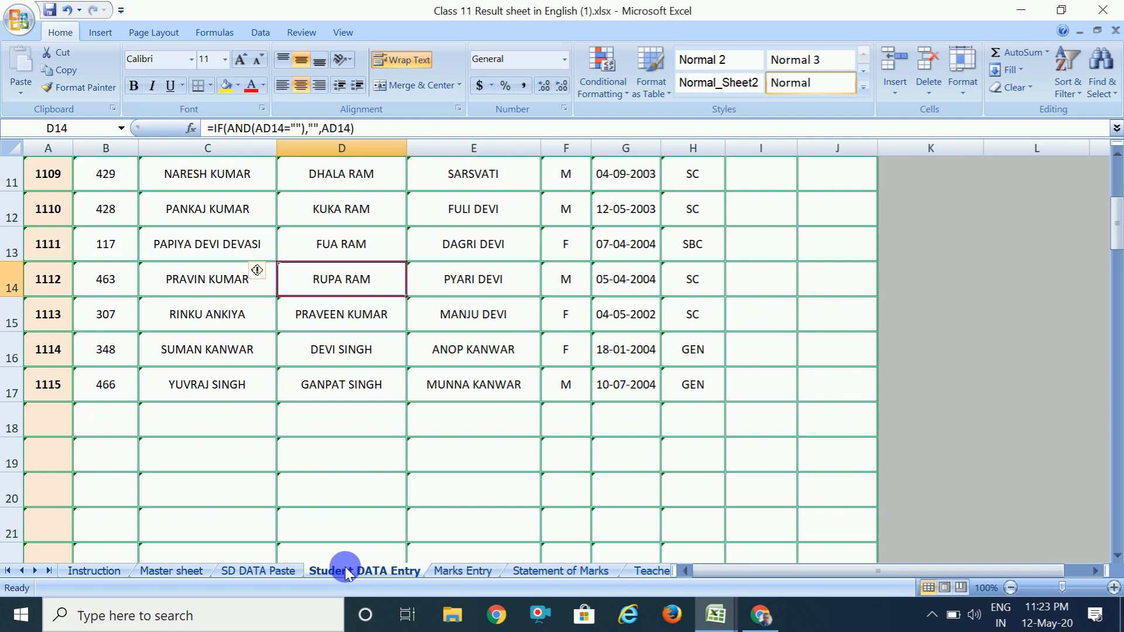
left_click(280, 573)
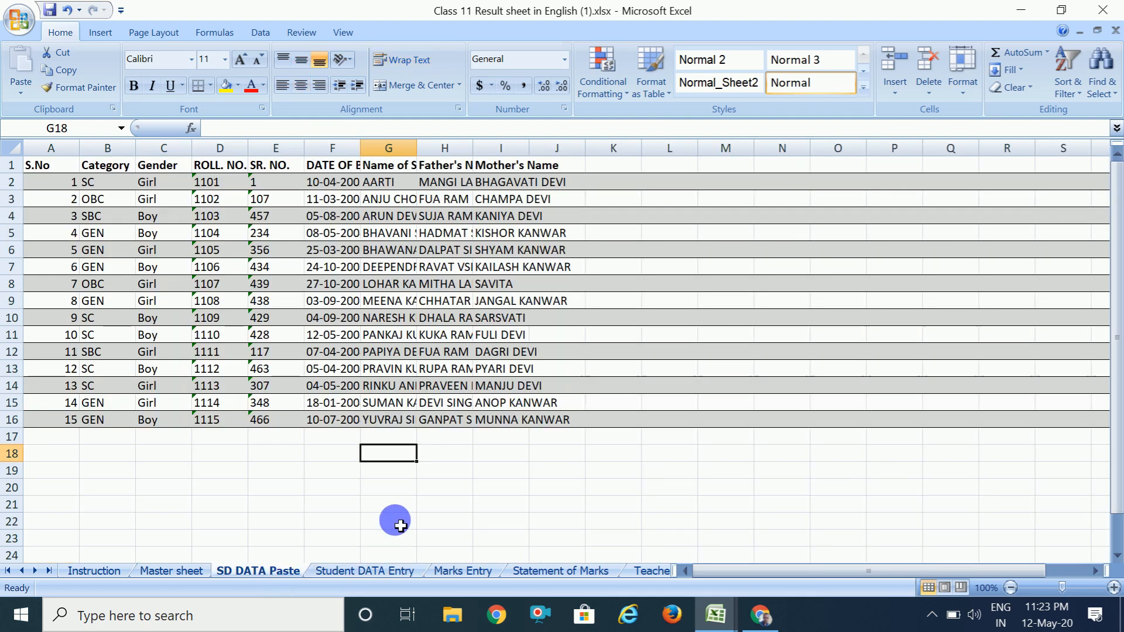
type("ram")
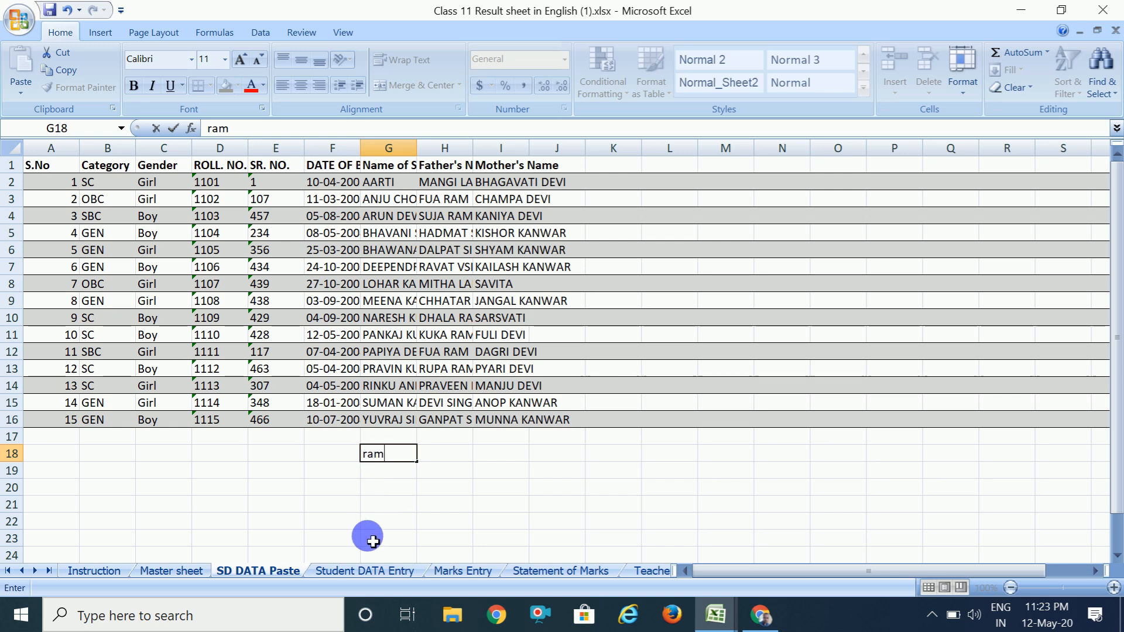
left_click(373, 572)
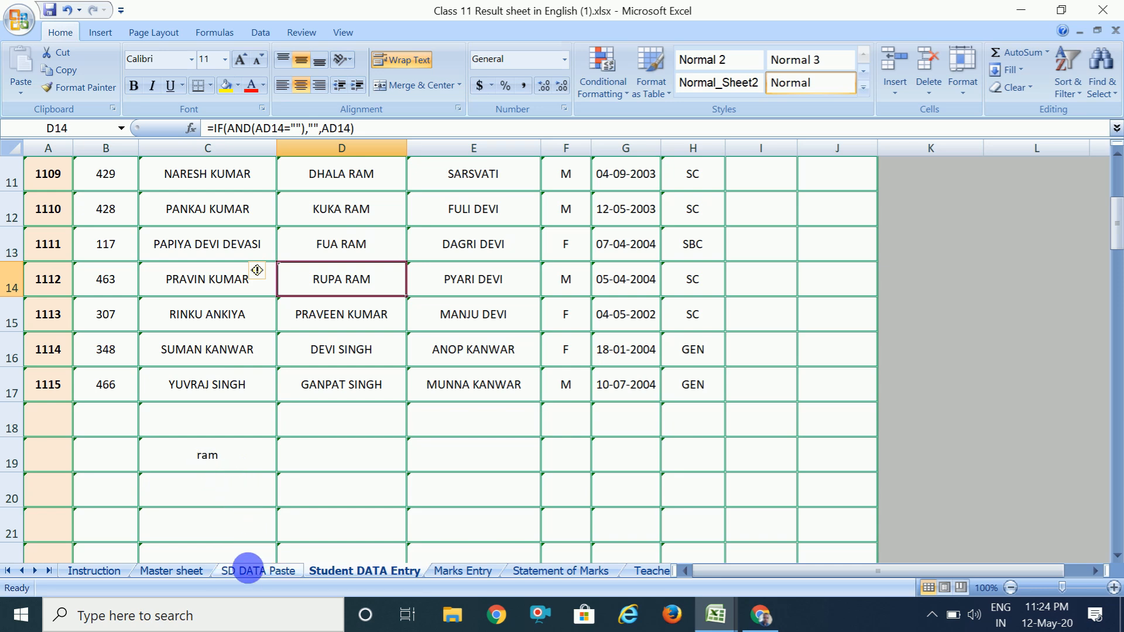
- Try to retype the sample student name directly in cell C19 of the Student DATA Entry sheet
left_click(224, 456)
type("ram")
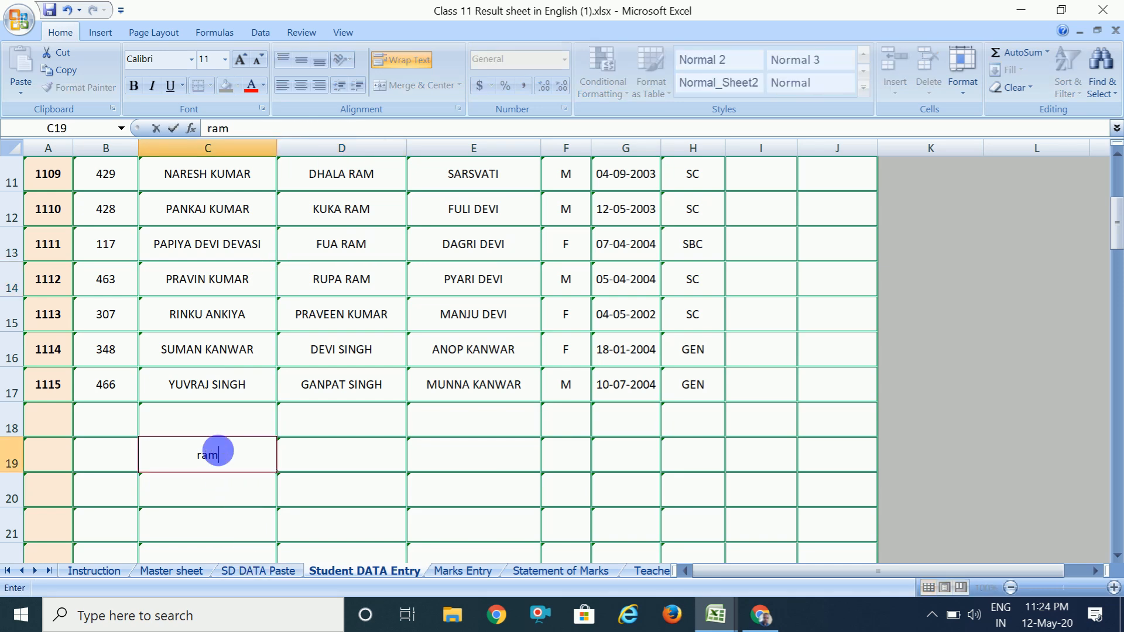
key("Return")
left_click(554, 358)
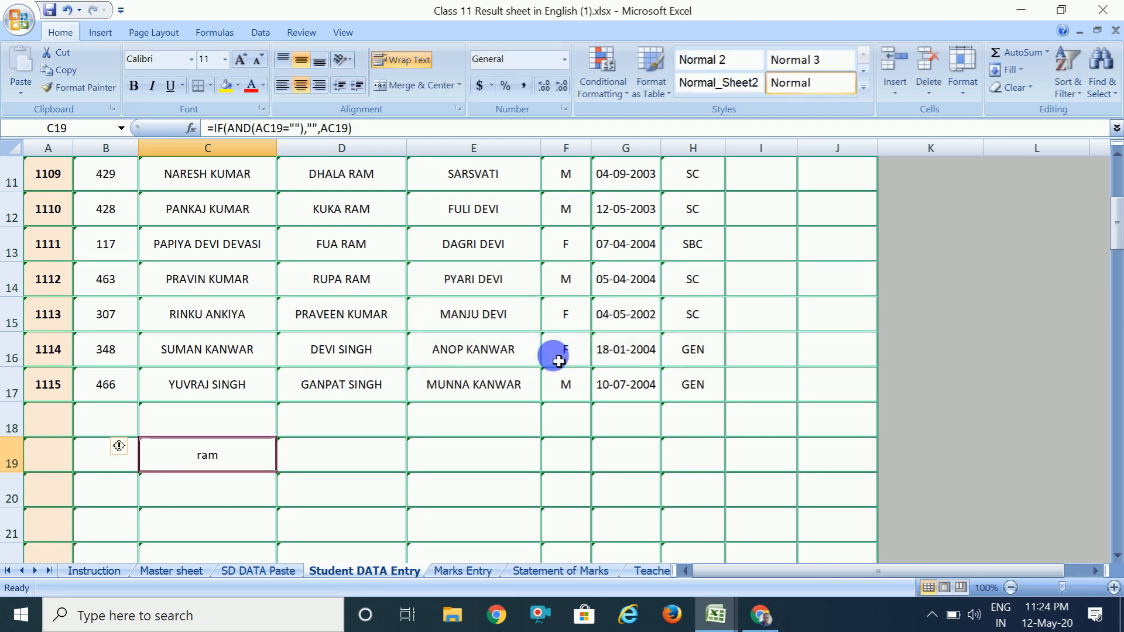
- Delete the sample name from cell G18 of the SD DATA Paste sheet and recheck the Student DATA Entry sheet
left_click(261, 571)
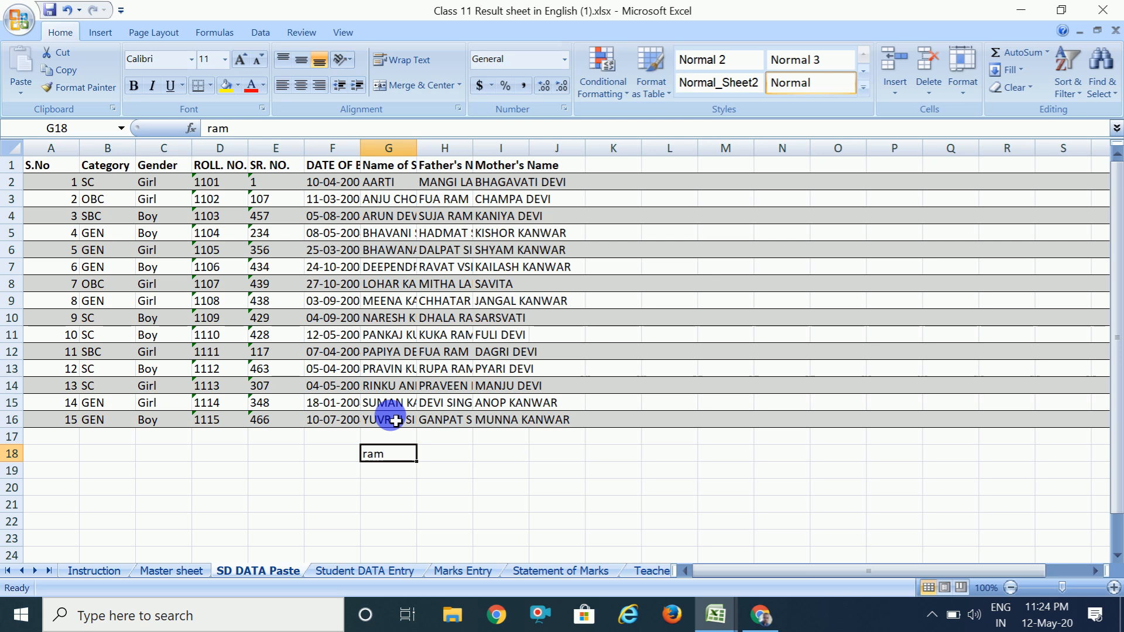
key("Delete")
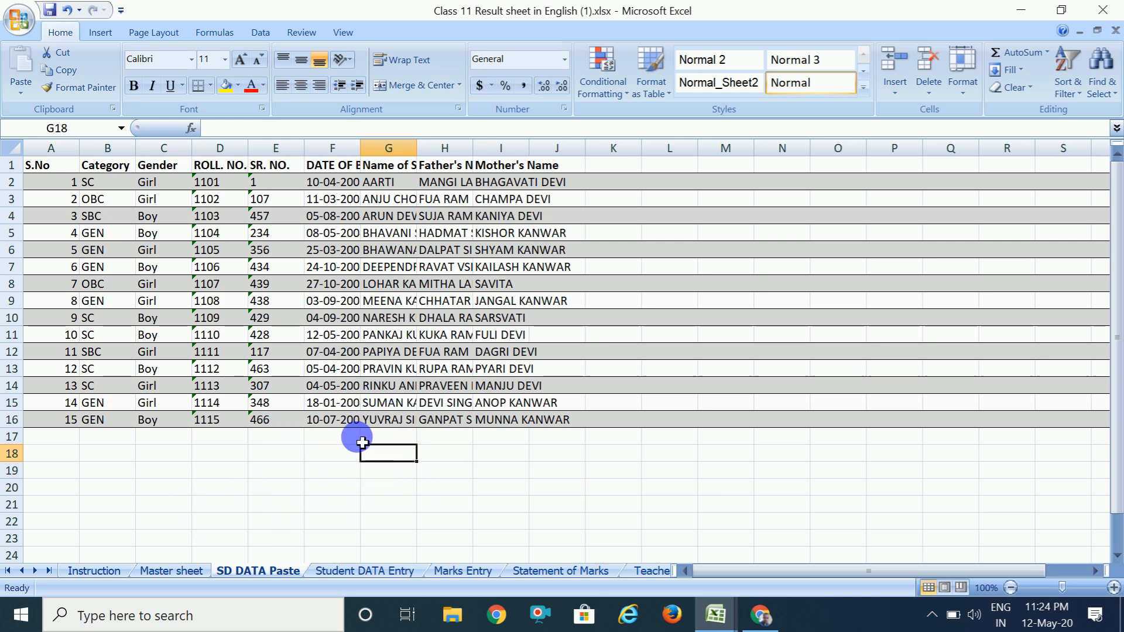
left_click(315, 572)
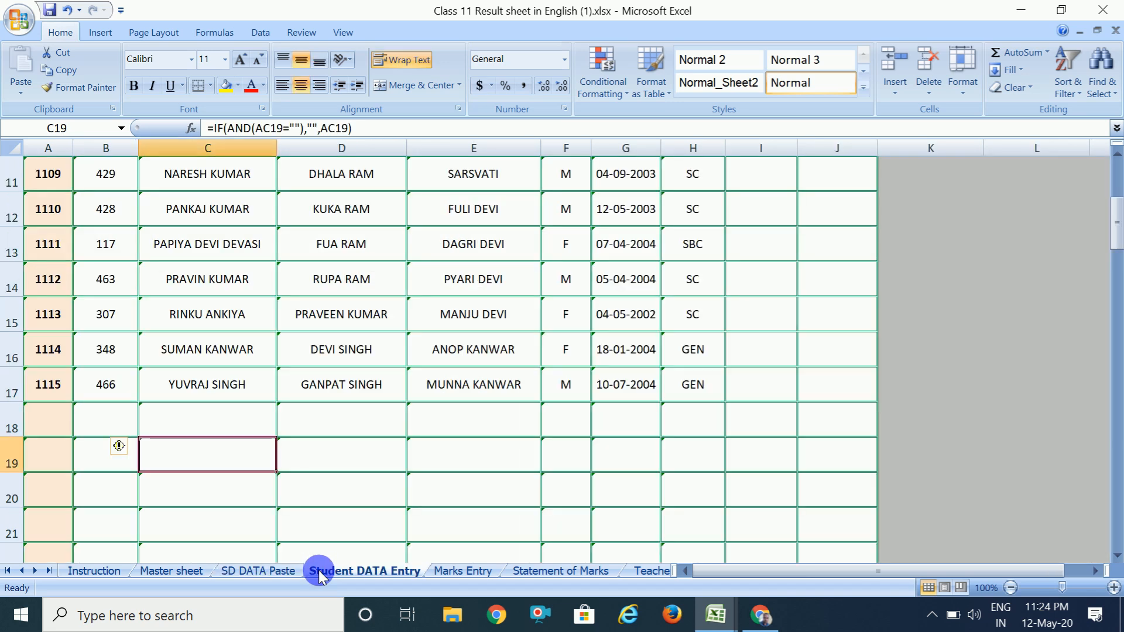
- Inspect cell D15's formula, view the student list on the Marks Entry sheet, and return to the Student DATA Entry sheet
left_click(315, 317)
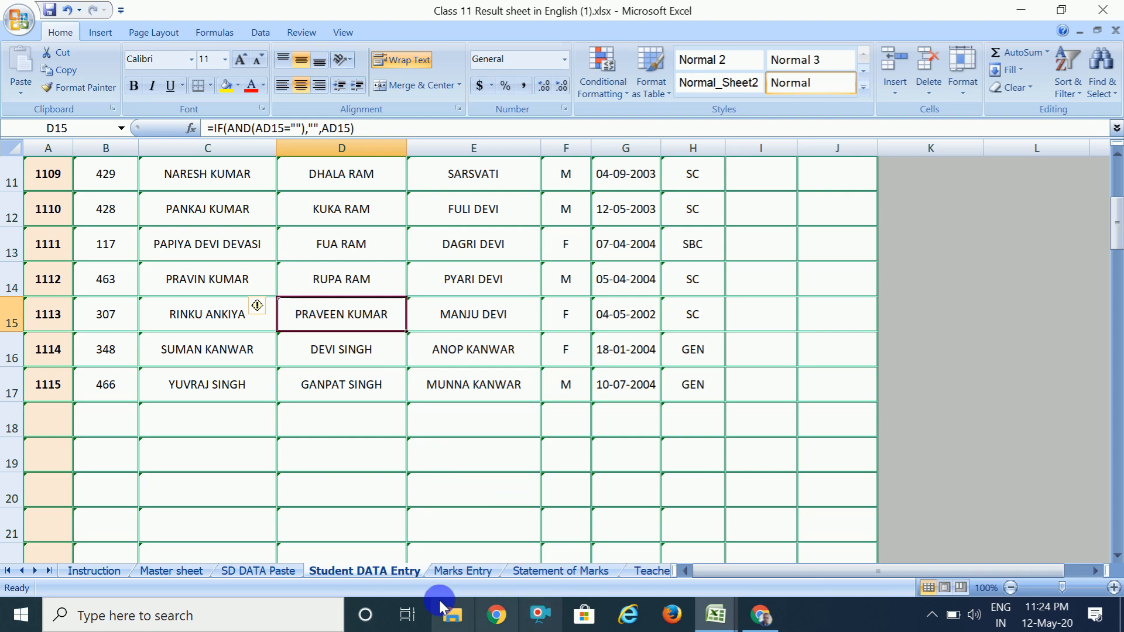
left_click(448, 572)
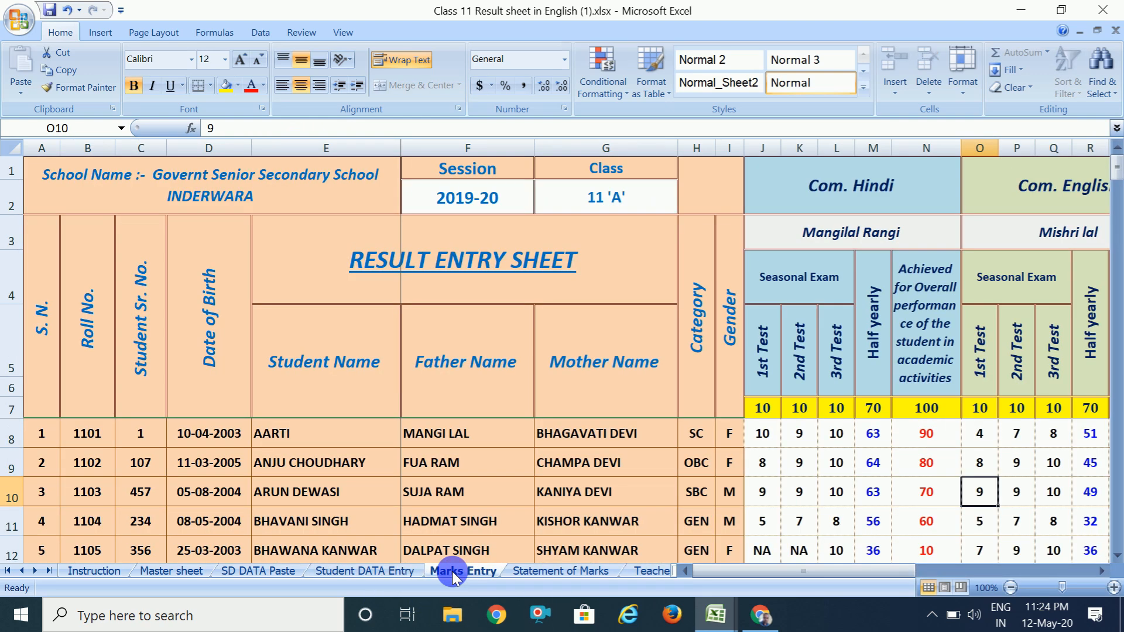
left_click(398, 571)
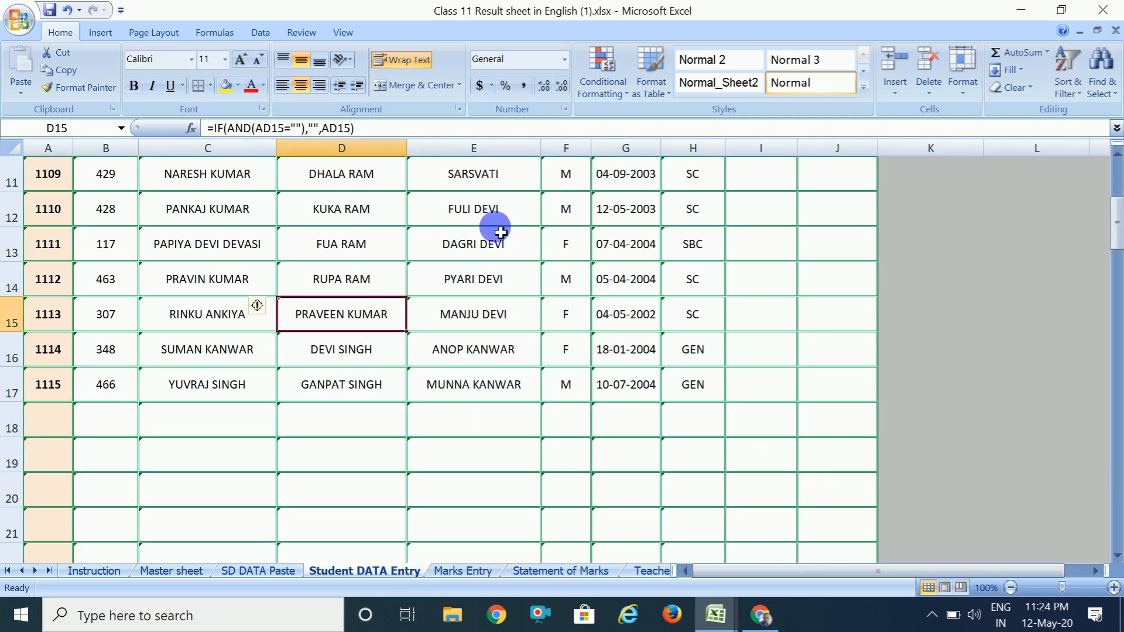
- Recheck the SD DATA Paste sheet, then view the Total Meeting and Total Attendance columns on the Student DATA Entry sheet
left_click(251, 572)
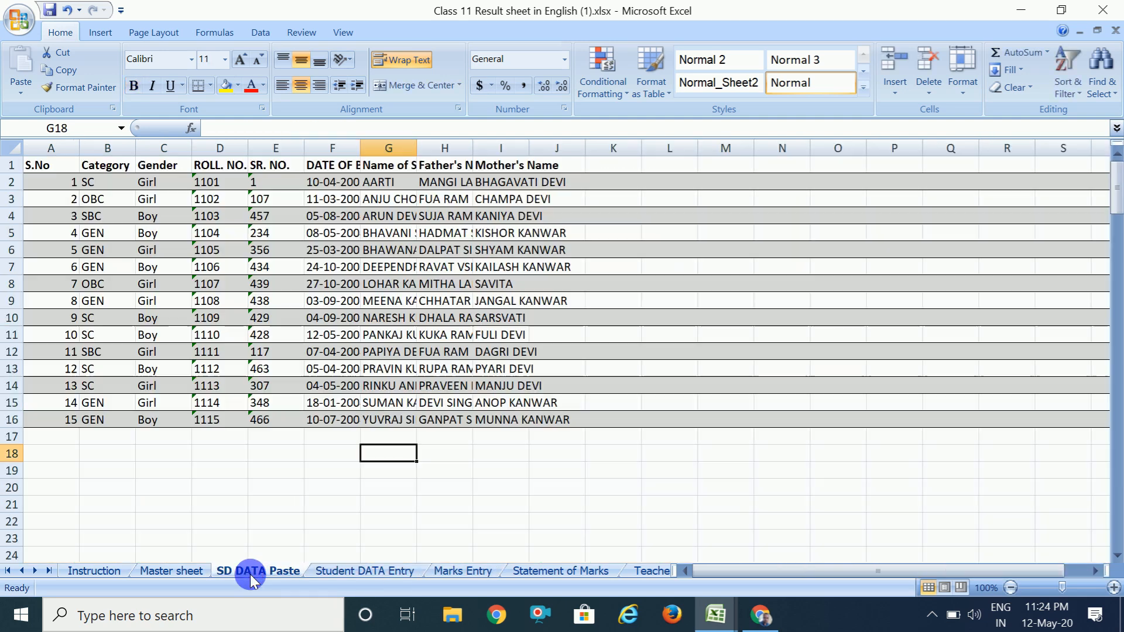
left_click(335, 571)
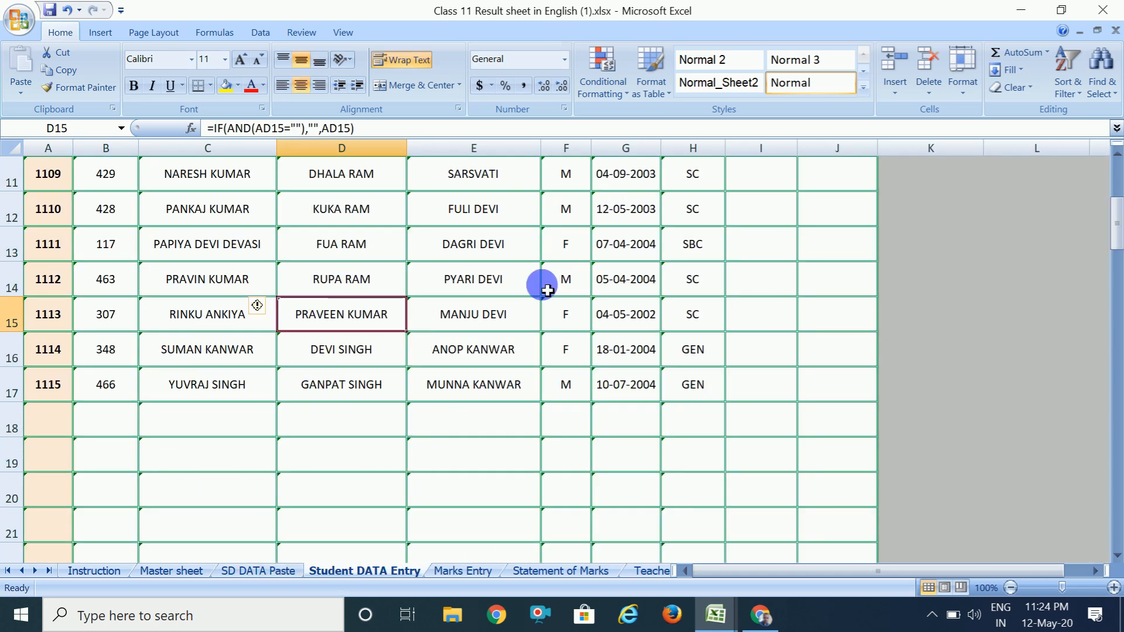
left_click(1115, 182)
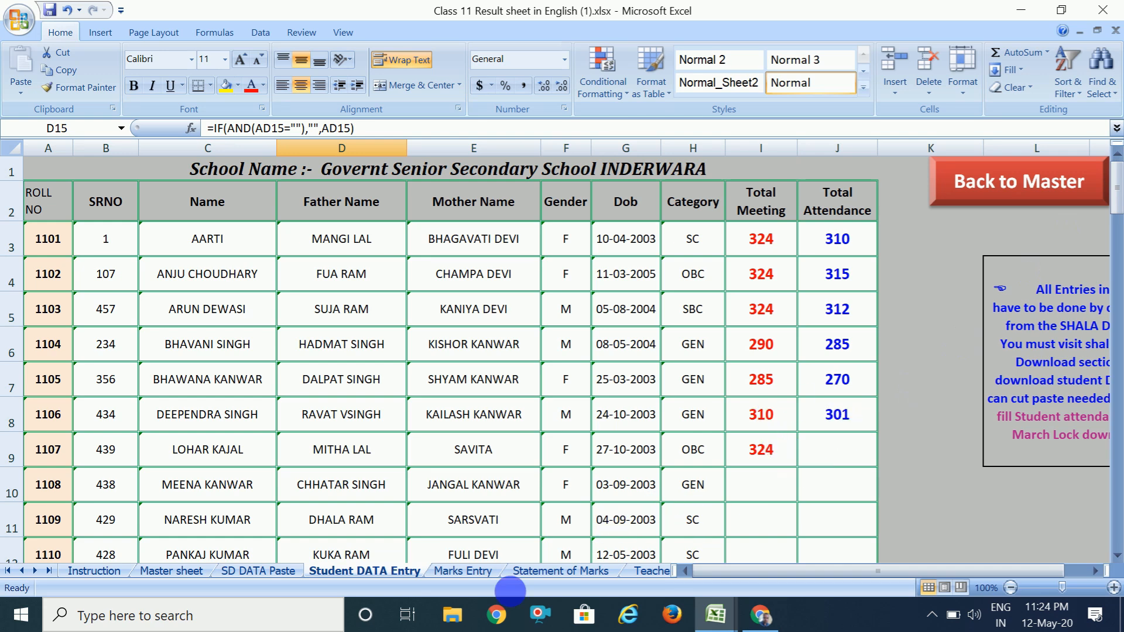
- Inspect the class cell G2 on the Marks Entry sheet and compare it with the Section field on the Master sheet
left_click(454, 571)
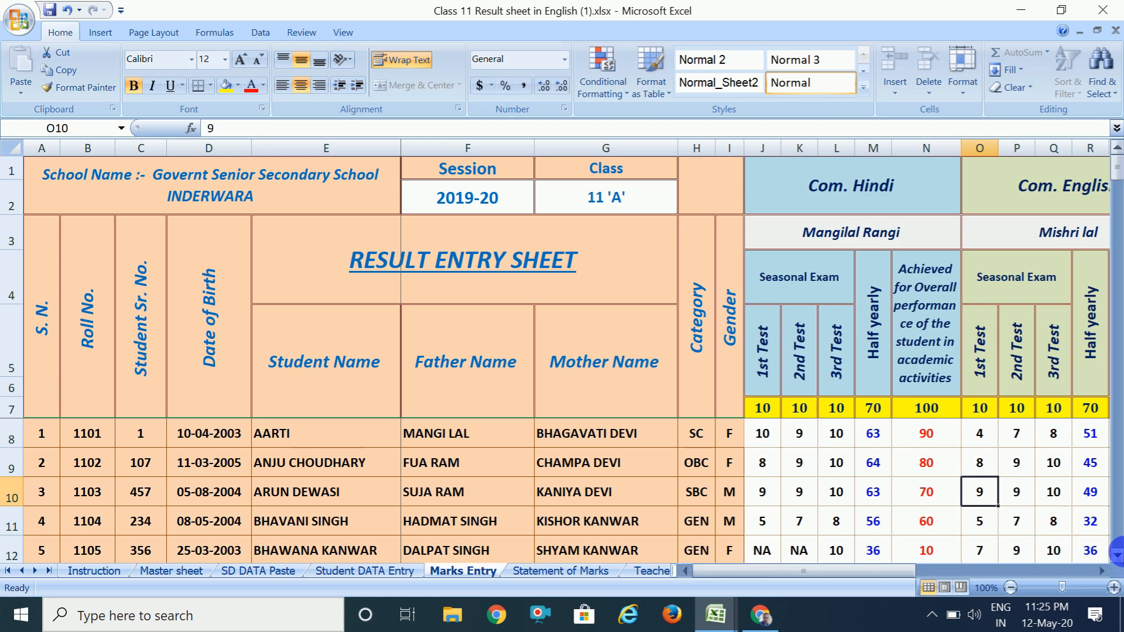
double_click(578, 203)
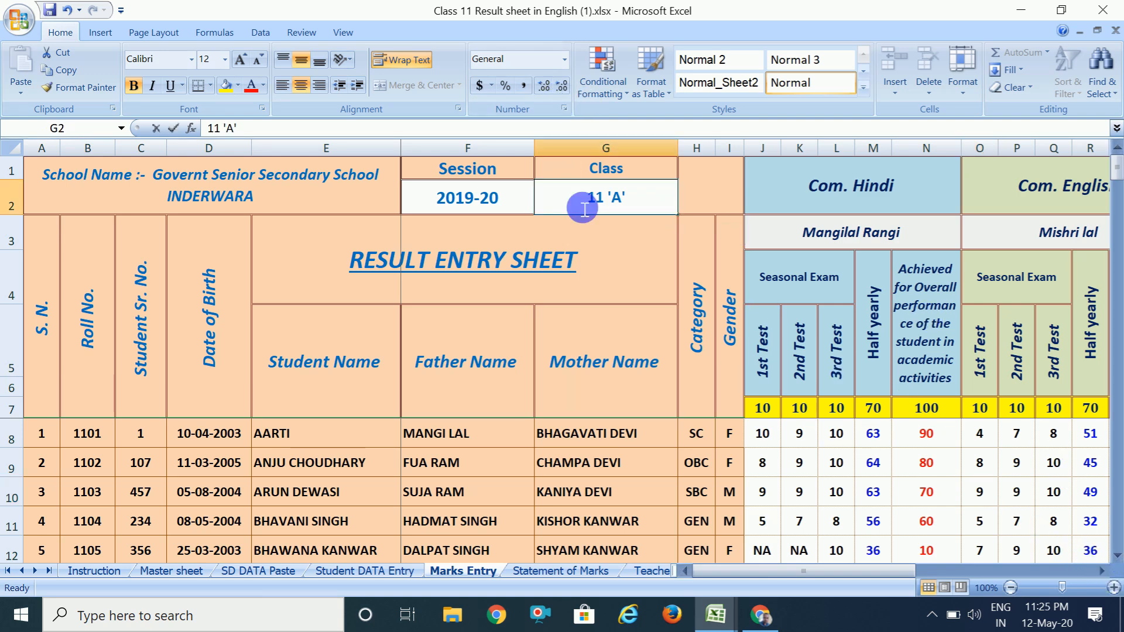
left_click_drag(582, 211, 430, 455)
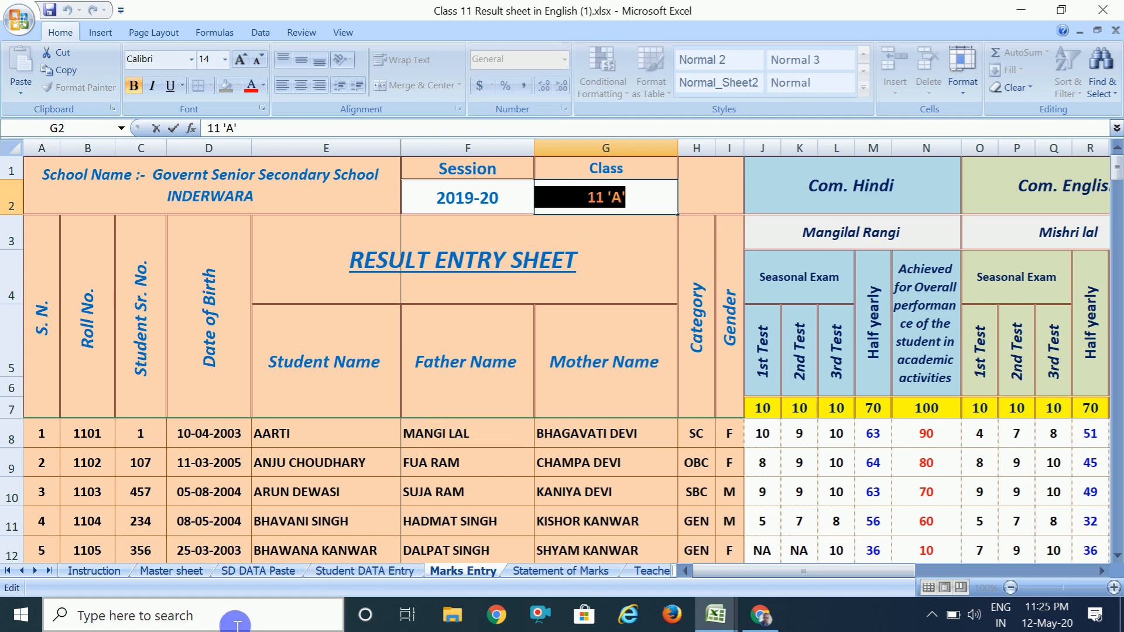
left_click(191, 572)
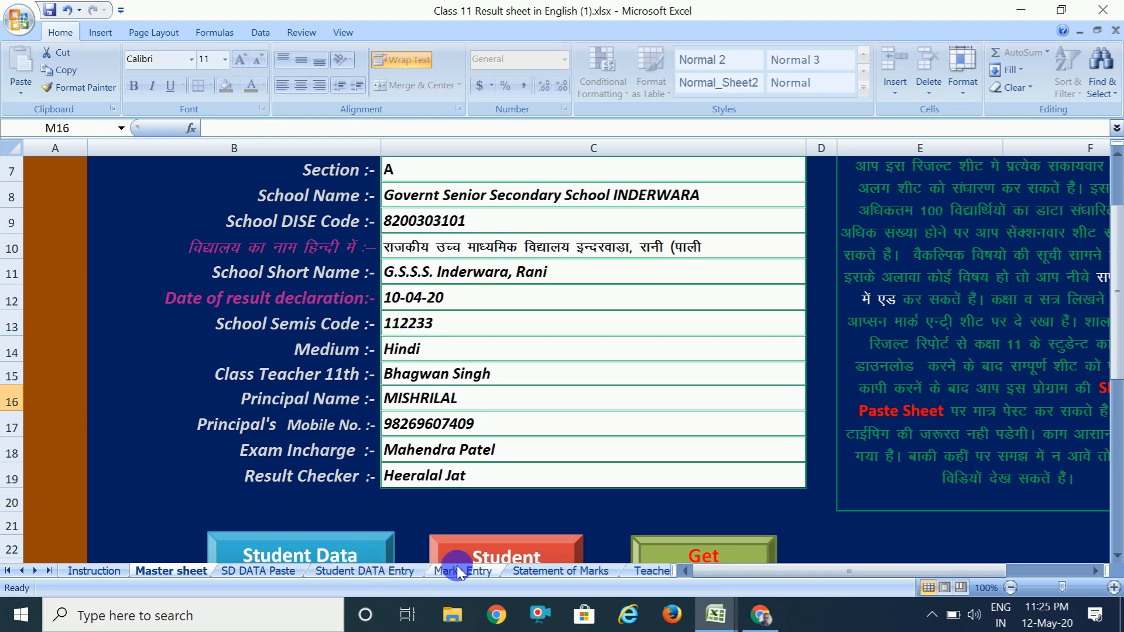
left_click(458, 572)
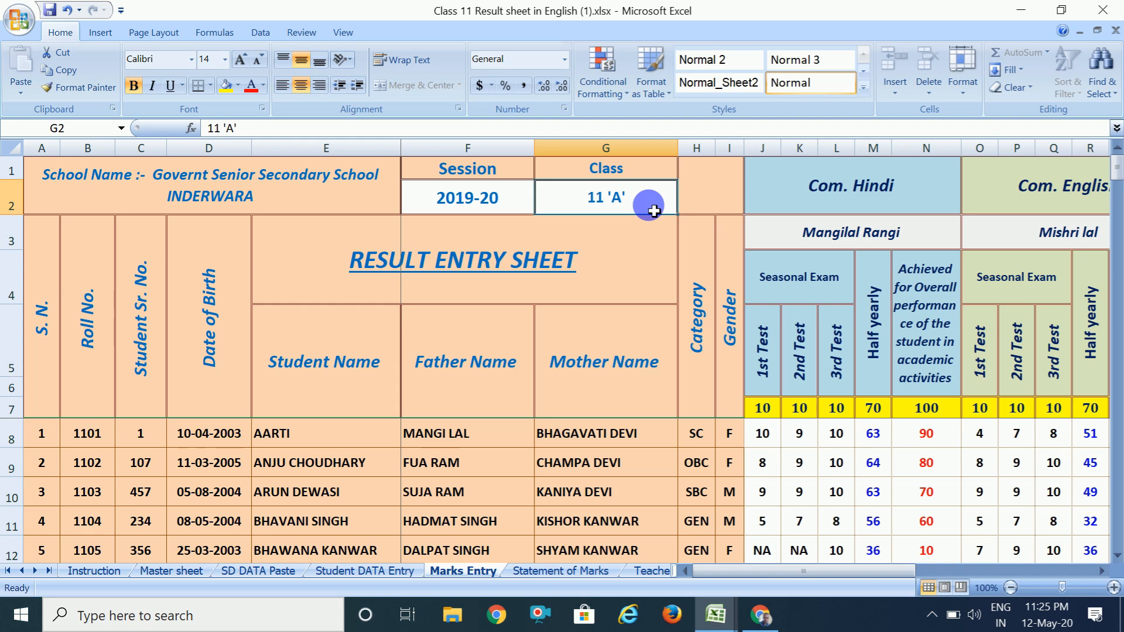
- Open the teacher name cells J3 under Com. Hindi and O3 under Com. English for editing, leaving both names as they are
left_click(839, 238)
double_click(842, 240)
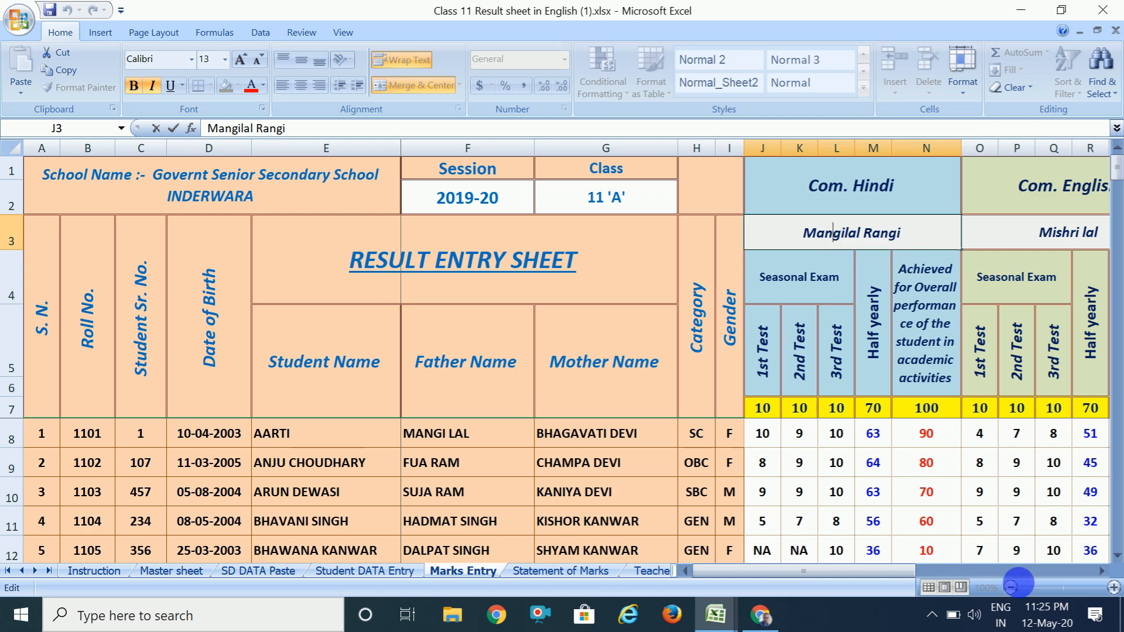
left_click(1101, 571)
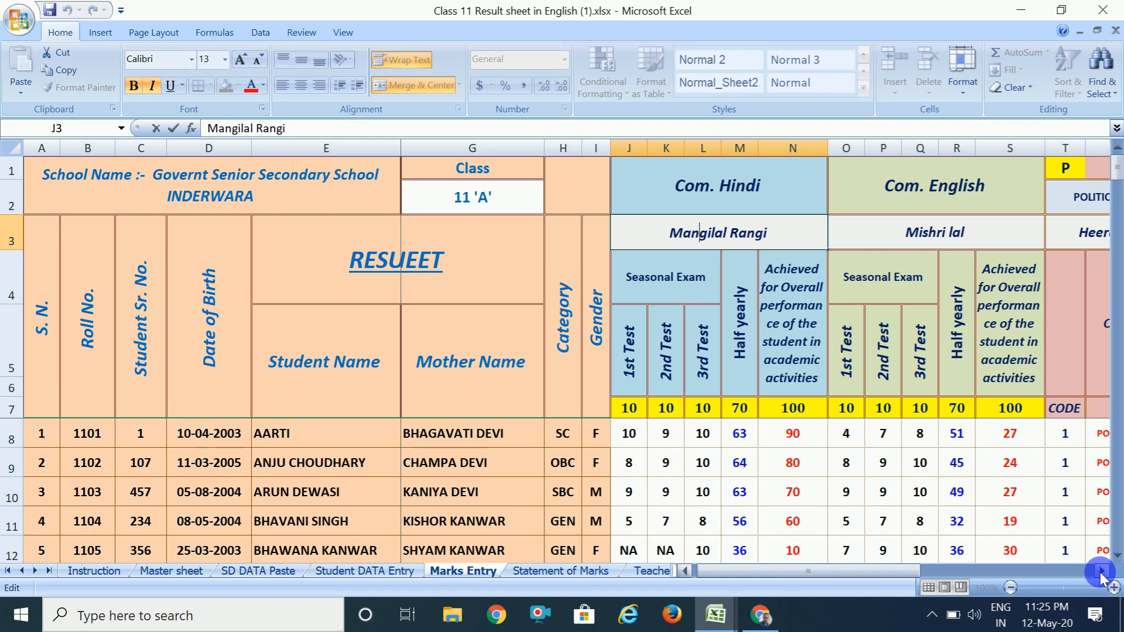
left_click(927, 243)
double_click(927, 243)
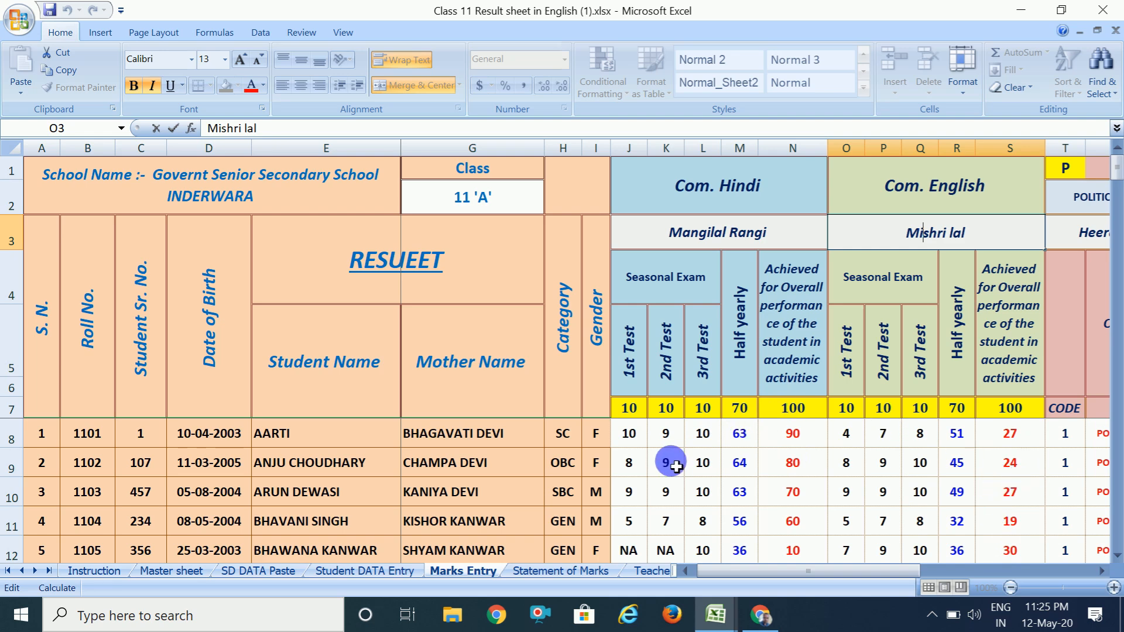
left_click(843, 494)
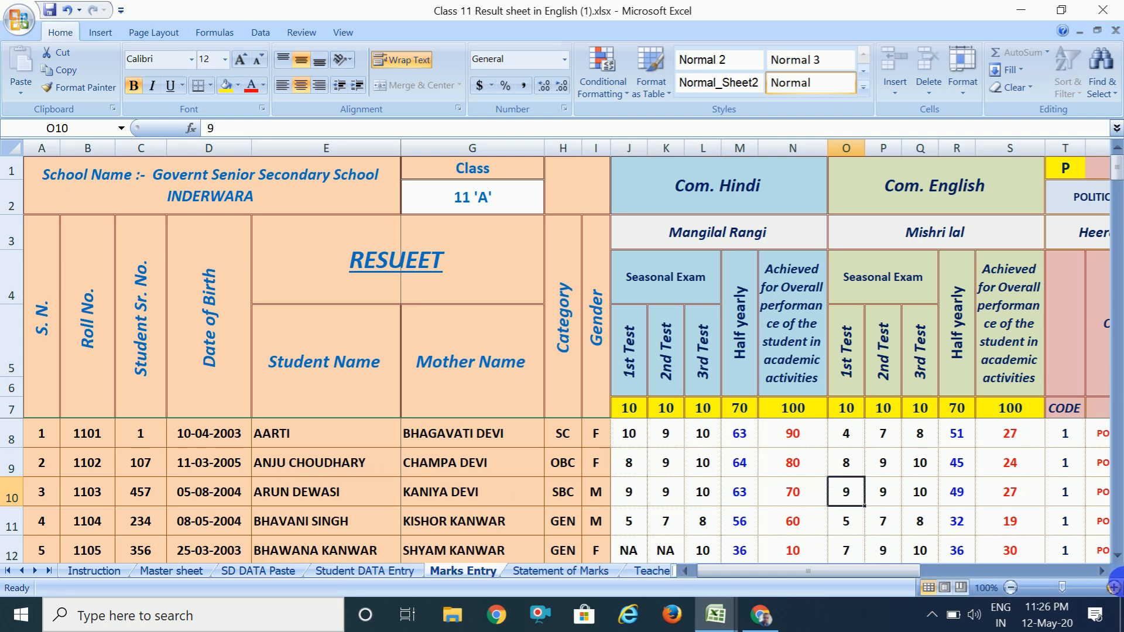
- Examine the Com. Hindi, Com. English and optional subject columns across the Marks Entry sheet
left_click(1104, 571)
left_click_drag(1103, 571, 1103, 571)
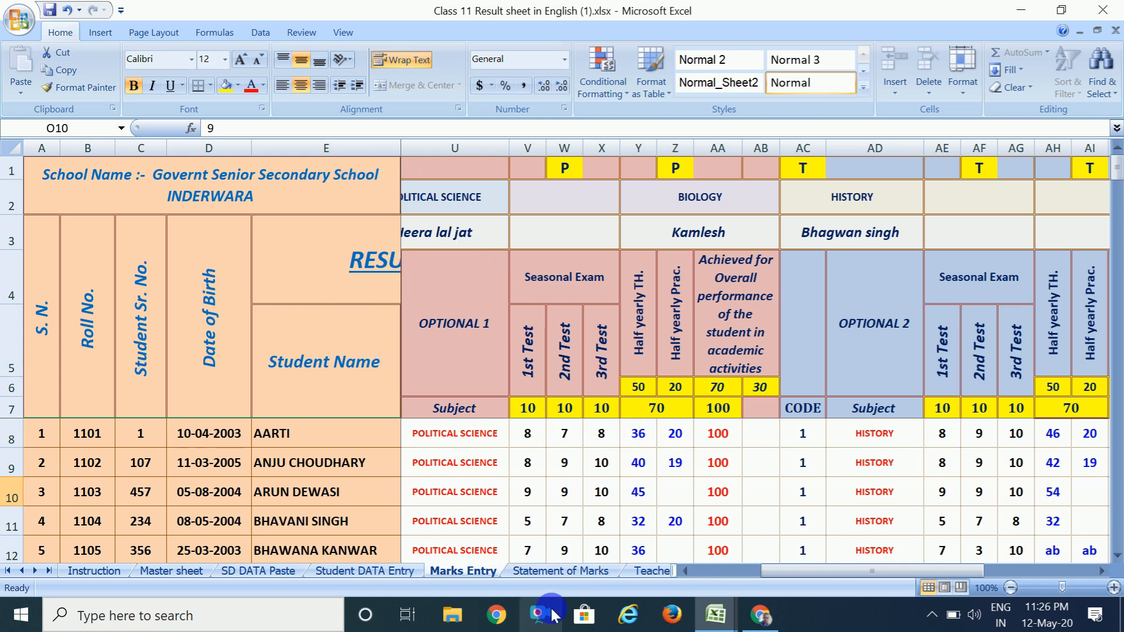
left_click(706, 571)
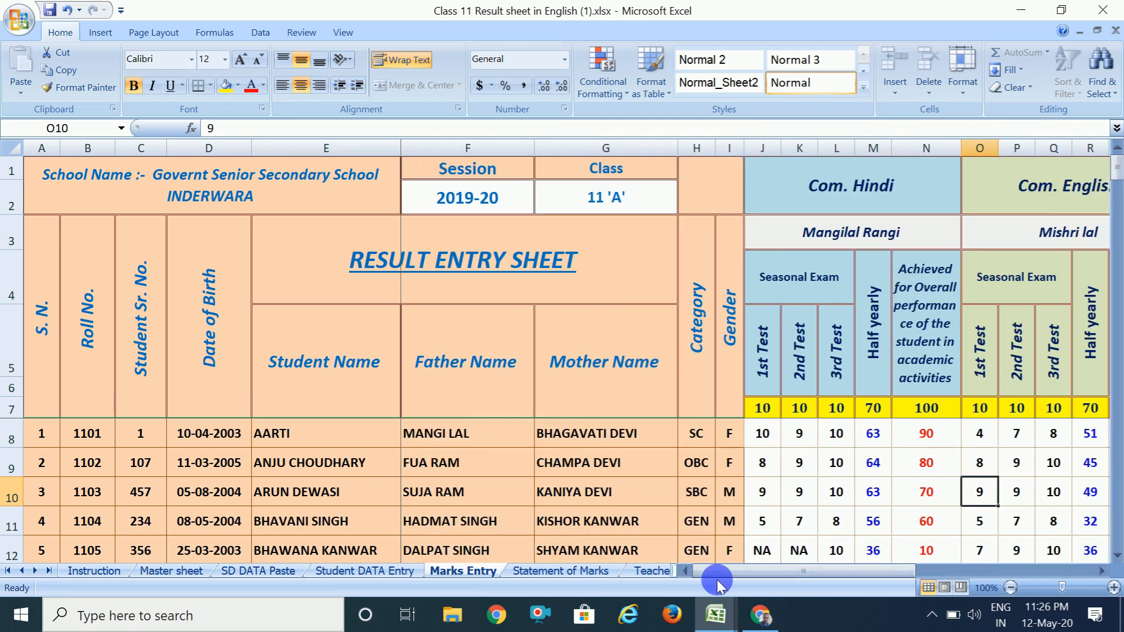
left_click(1101, 570)
left_click(1101, 571)
left_click(1101, 571)
left_click(1101, 571)
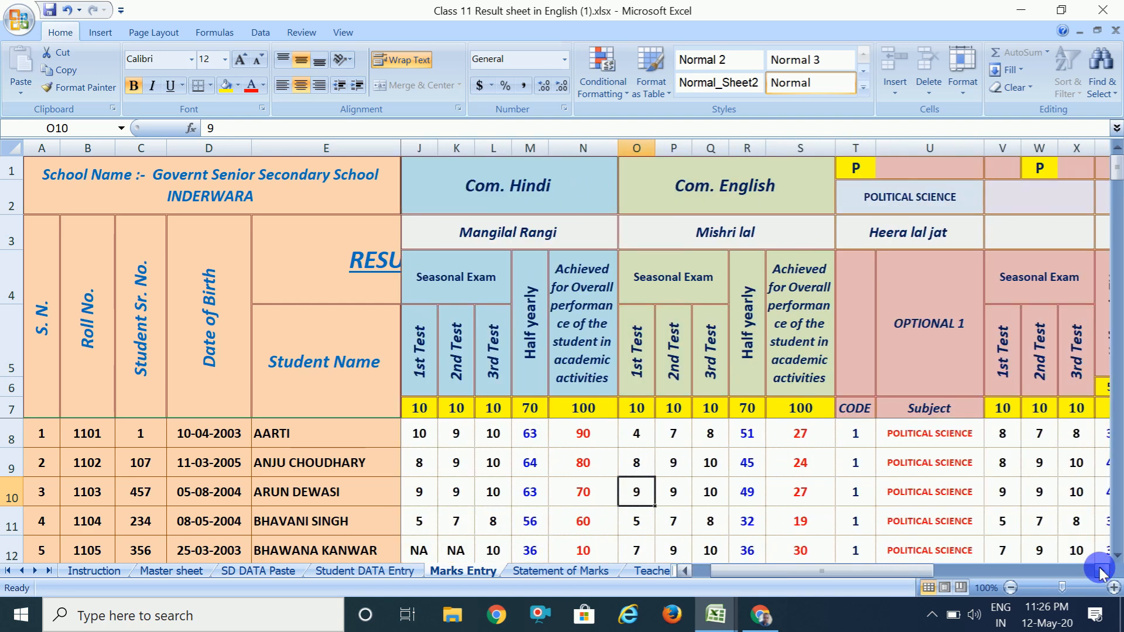
left_click(1101, 571)
left_click(1101, 571)
left_click(1101, 571)
left_click(1101, 571)
left_click(1101, 571)
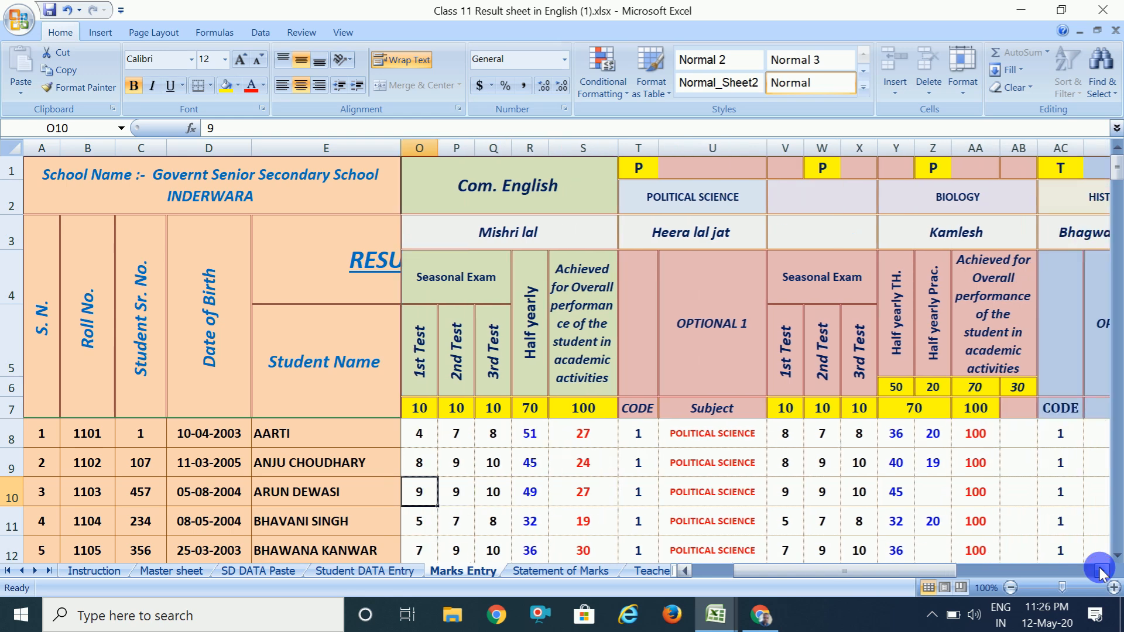
left_click(1101, 571)
left_click(1101, 571)
left_click(1101, 570)
left_click(1101, 571)
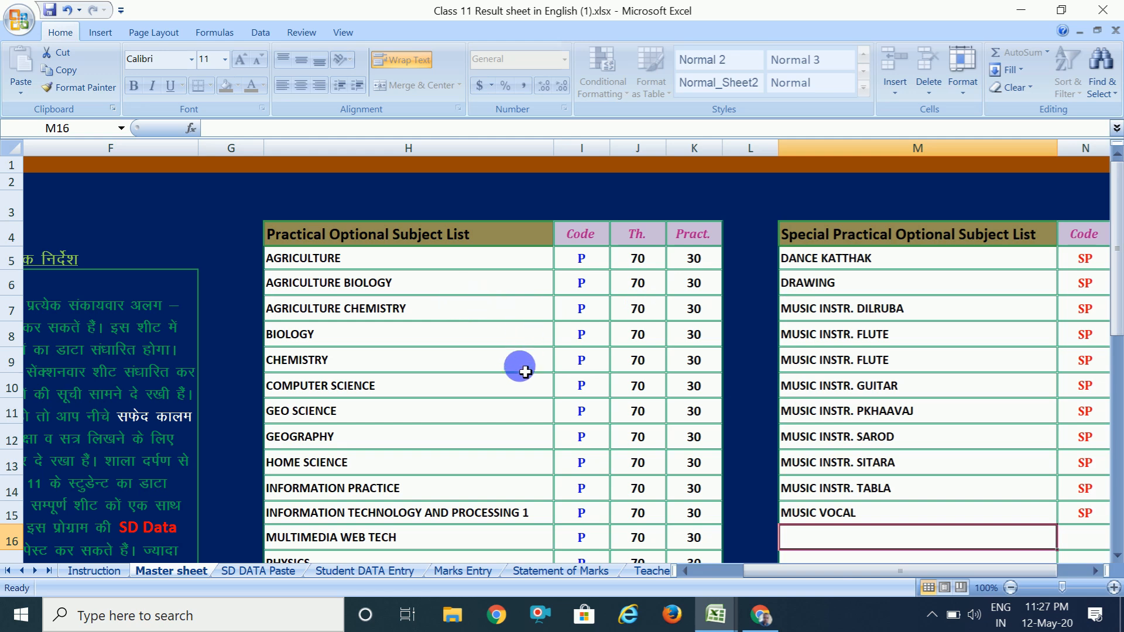
- Review the subject code lists on the Master sheet and choose code P in cell T1 of the Marks Entry sheet
left_click(1117, 433)
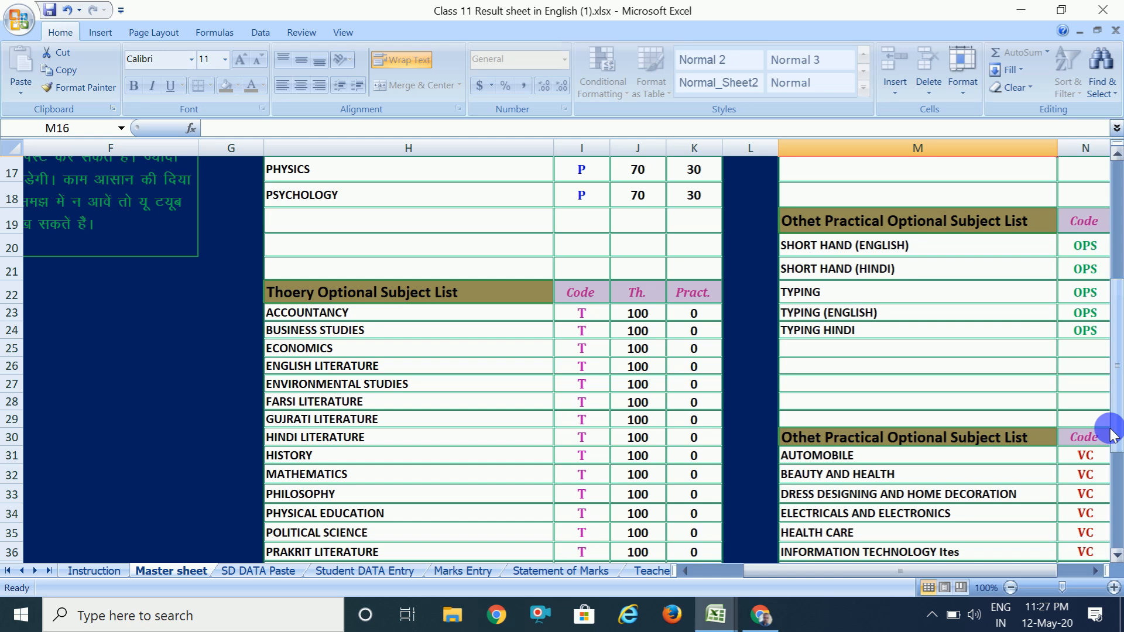
left_click(463, 571)
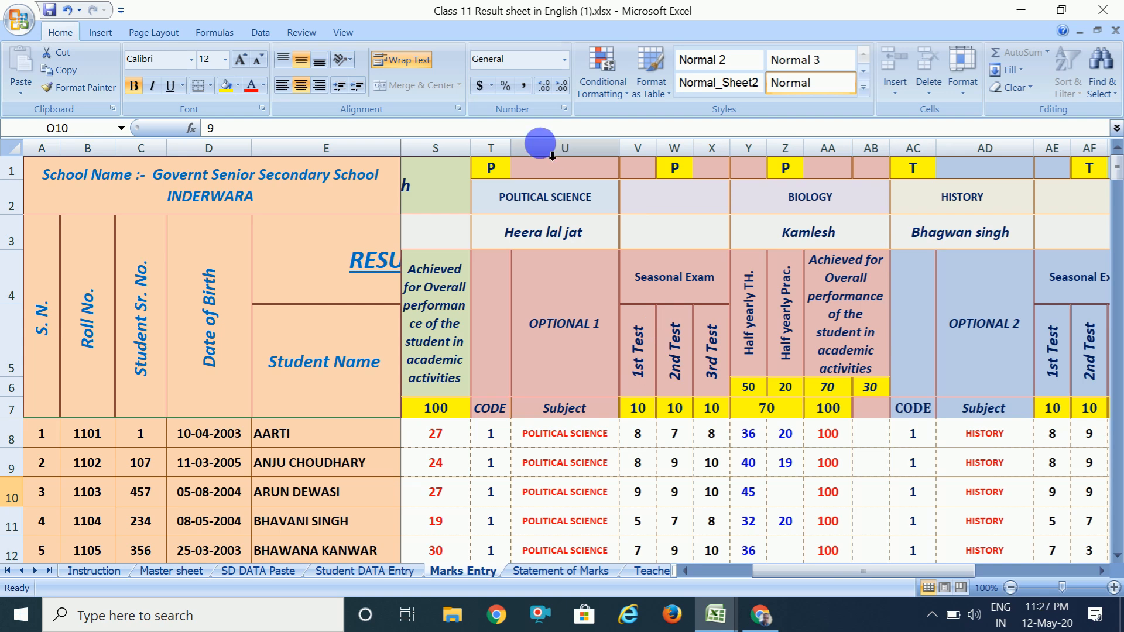
left_click(495, 182)
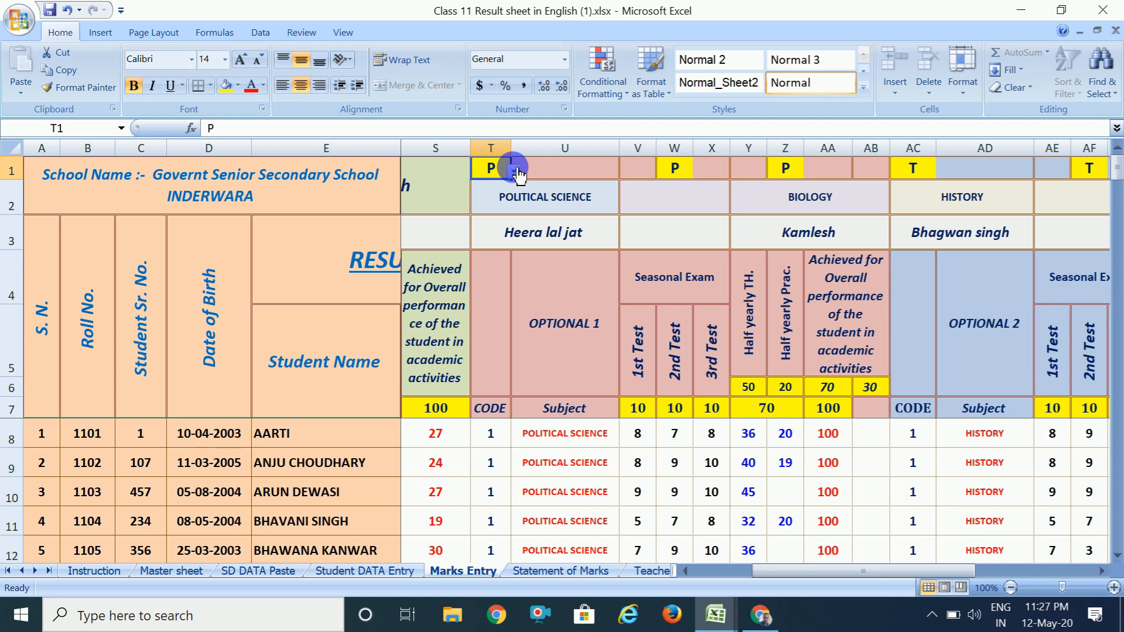
left_click(516, 171)
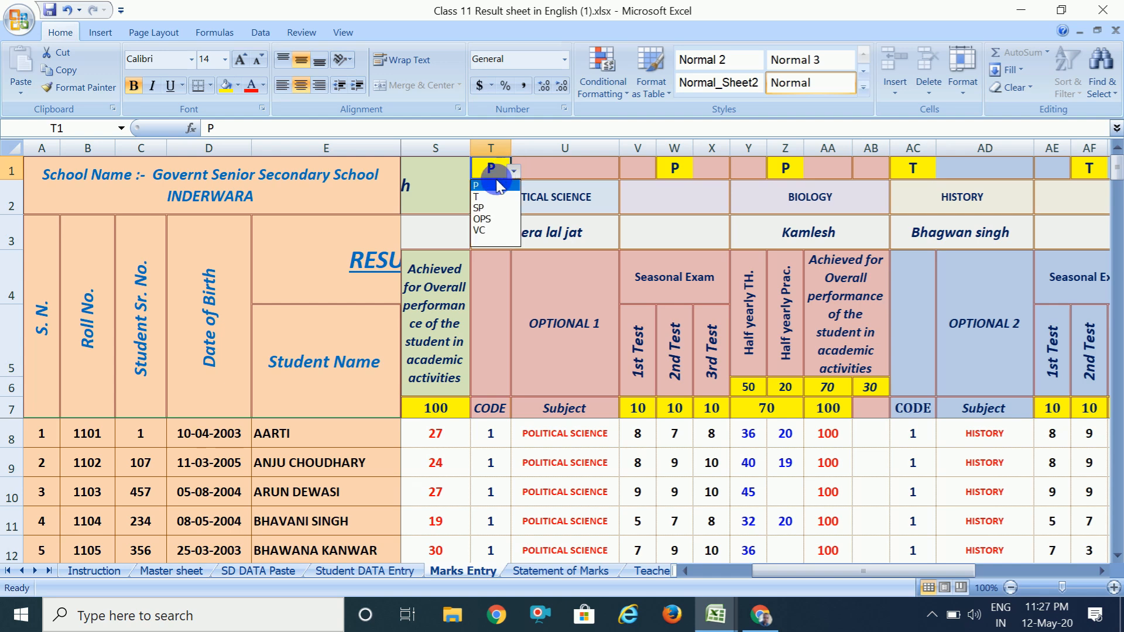
left_click(497, 186)
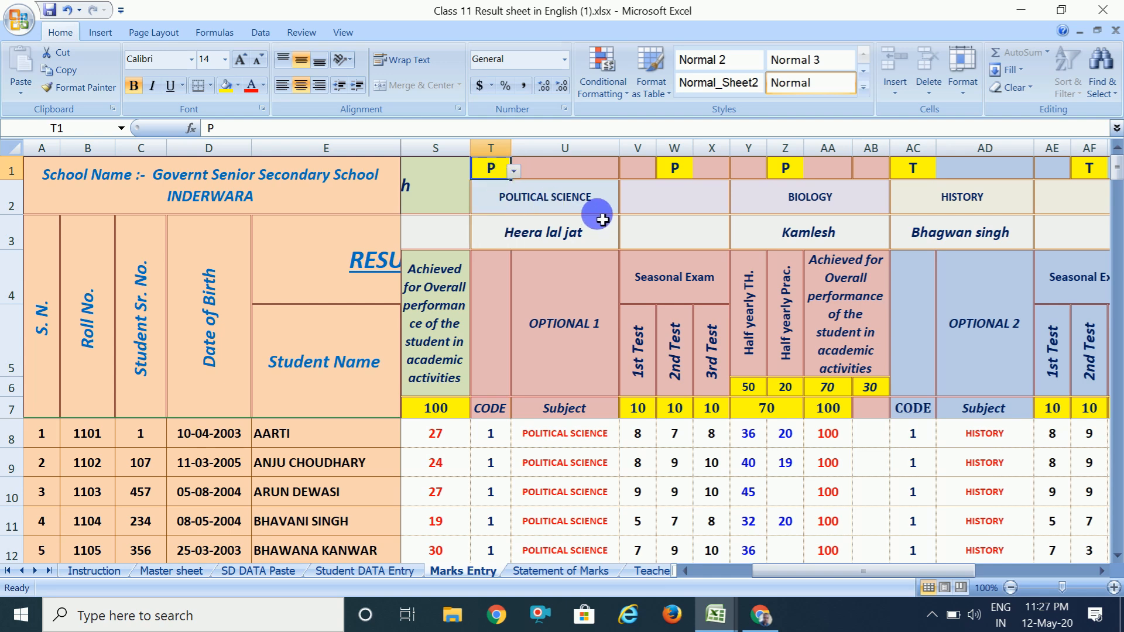
- Browse the practical subjects offered in cell T2 for the first optional subject
left_click(601, 202)
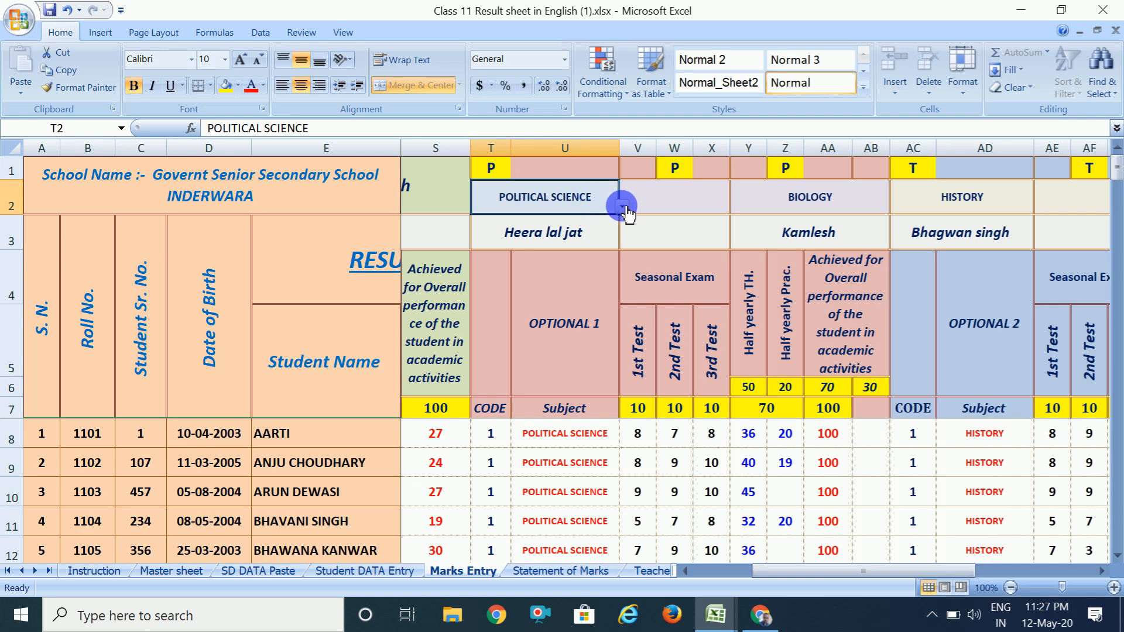
left_click(622, 206)
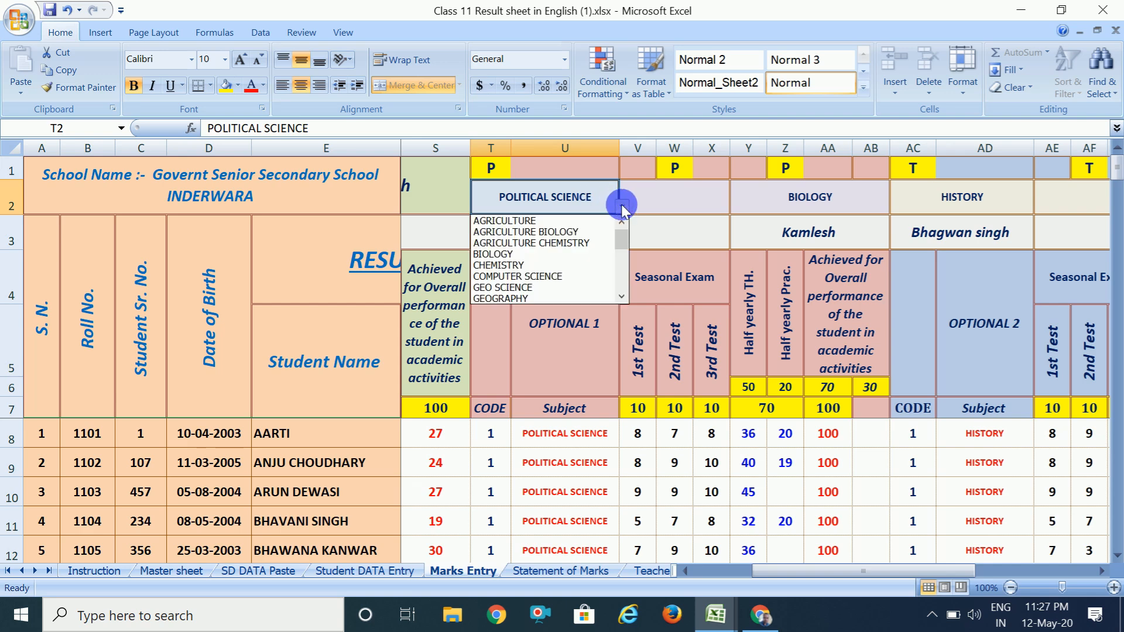
left_click(622, 298)
left_click(622, 299)
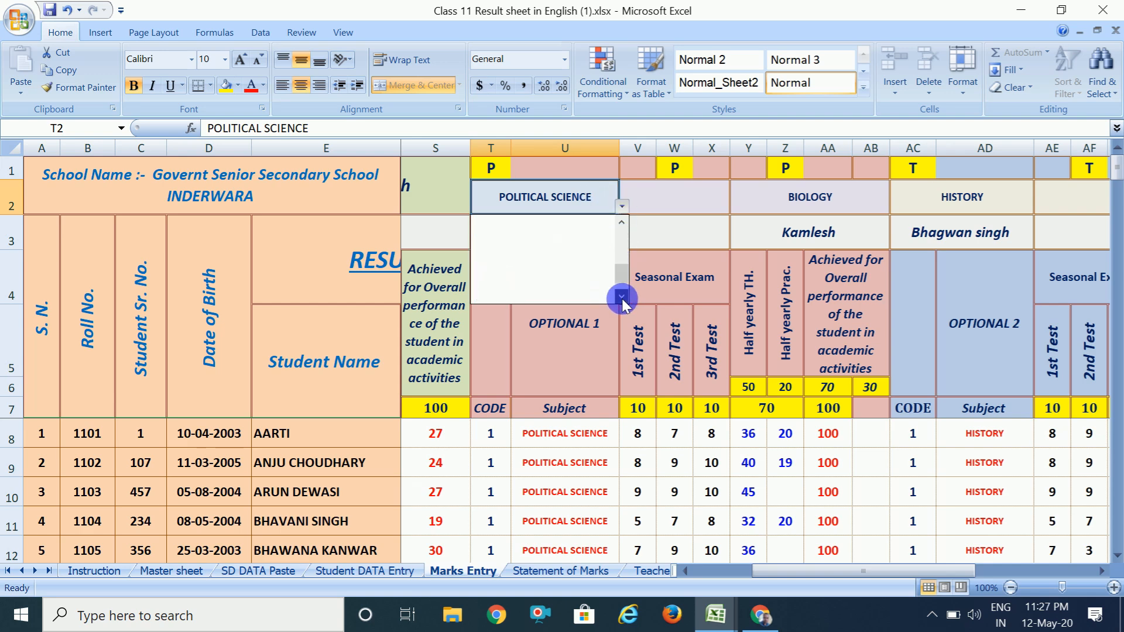
left_click(622, 235)
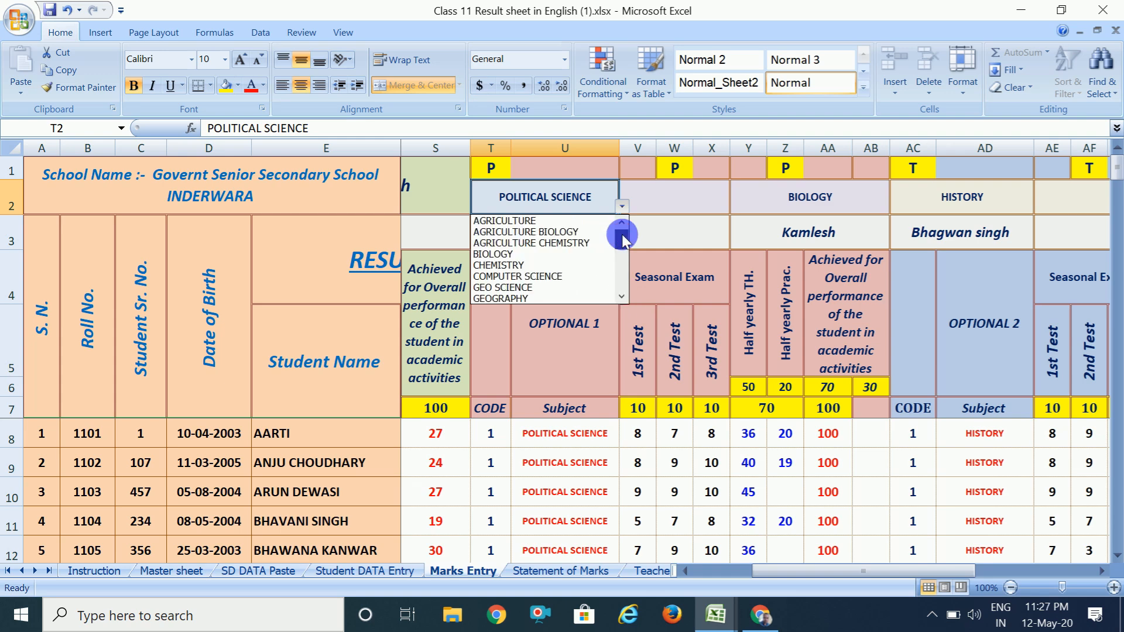
- Set the subject code in cell T1 for the first optional subject to T
left_click(495, 163)
left_click(501, 168)
key("alt+Down")
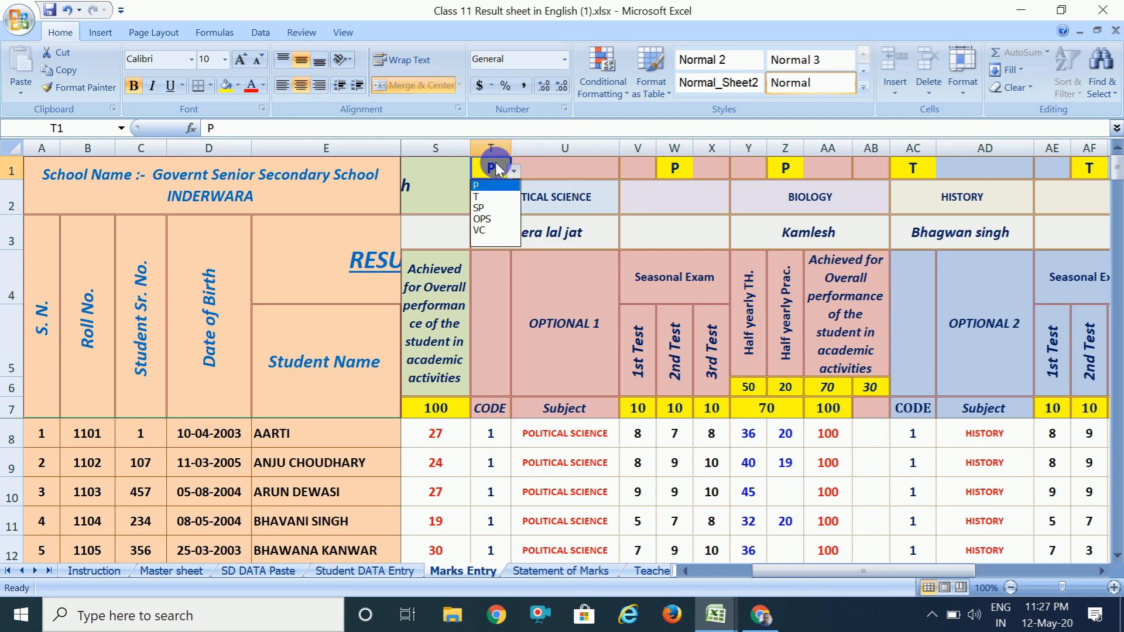
left_click(479, 197)
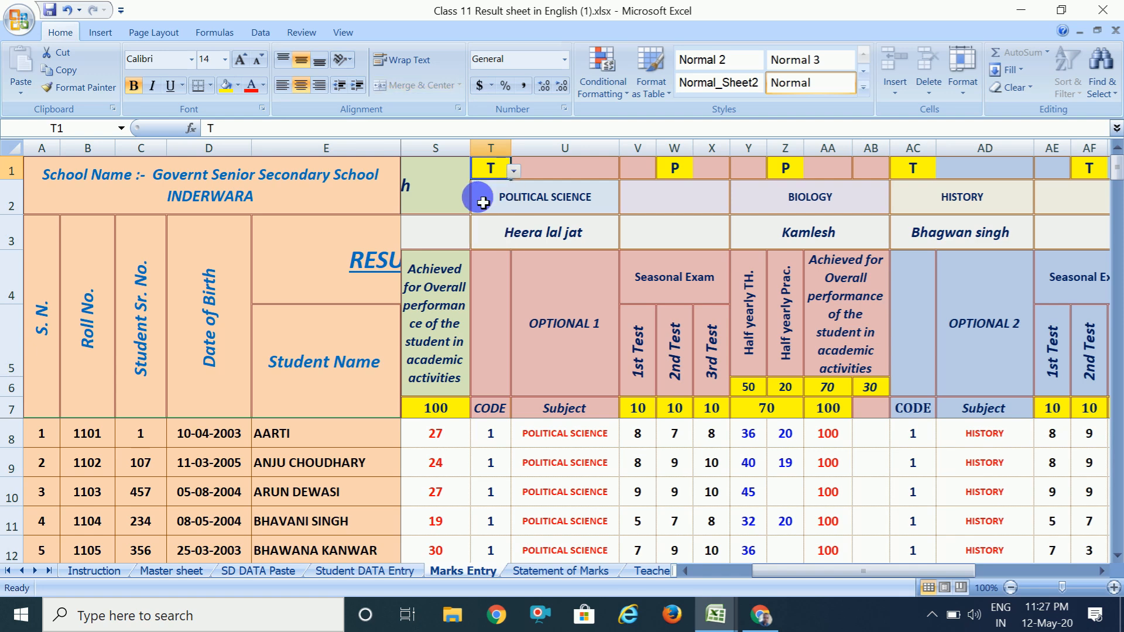
left_click(515, 170)
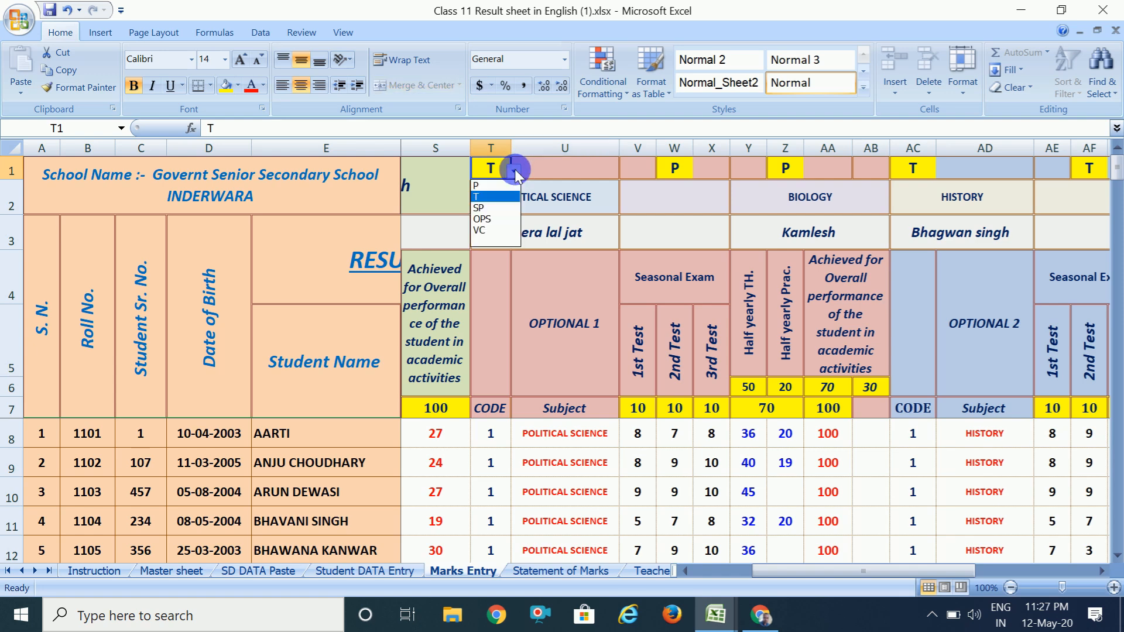
left_click(480, 199)
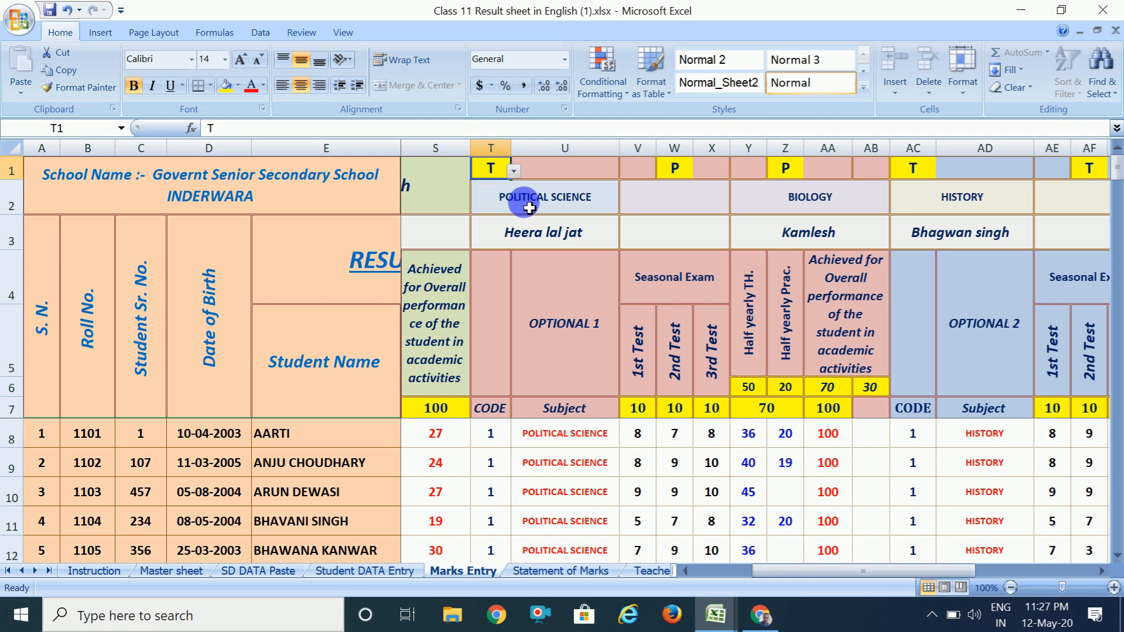
- Browse the theory subjects offered in cell T2, then close the list without choosing one and return to code cell T1
left_click(520, 201)
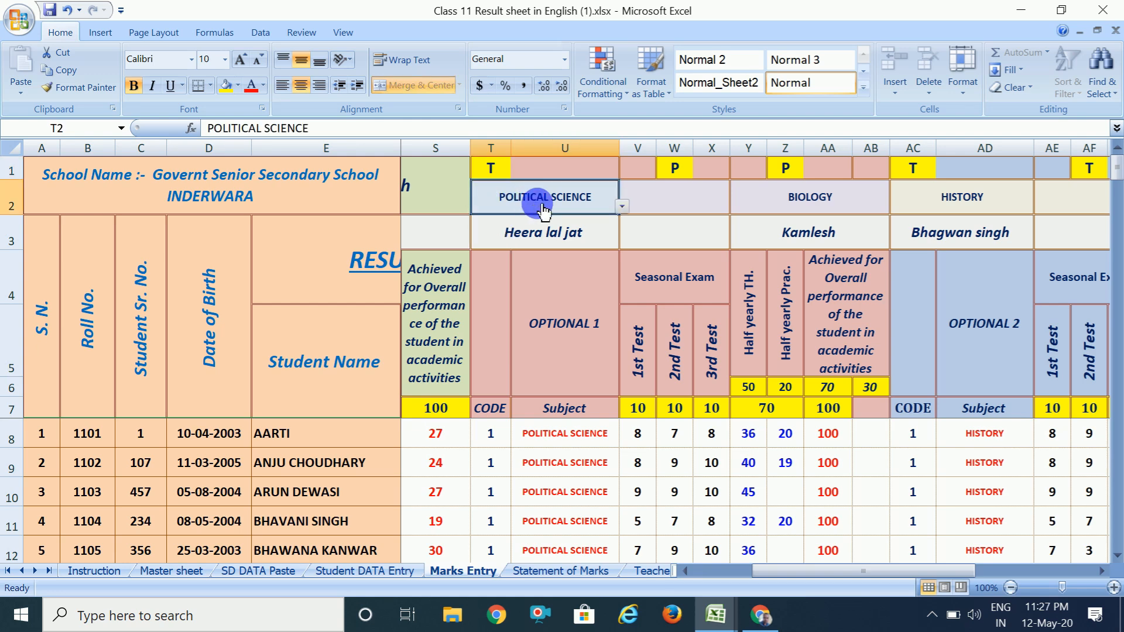
left_click(626, 208)
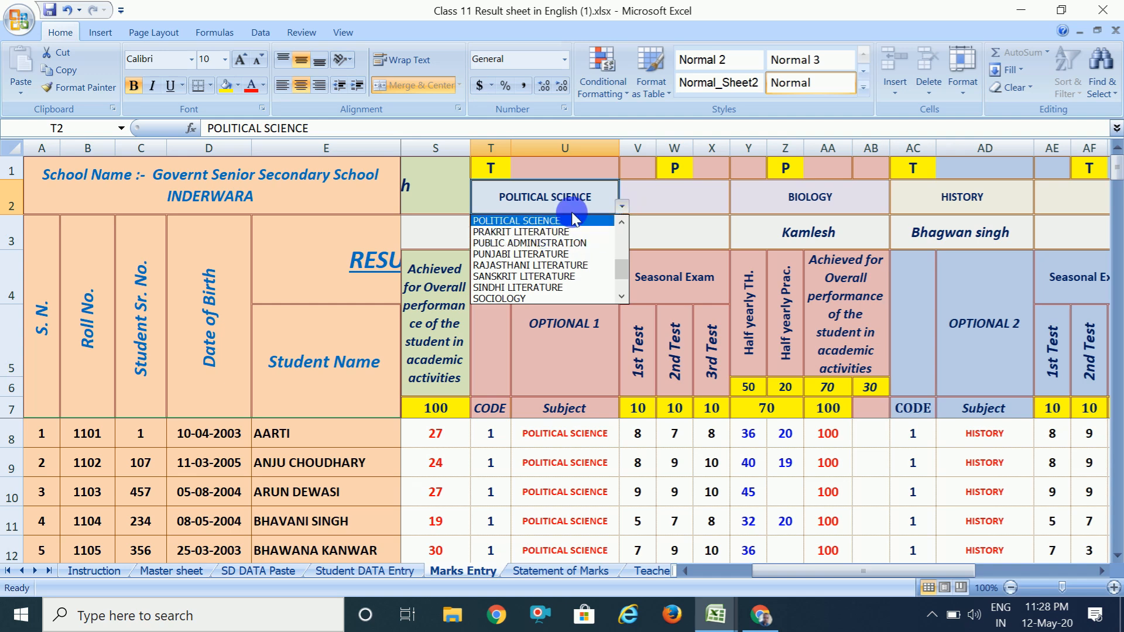
left_click(622, 221)
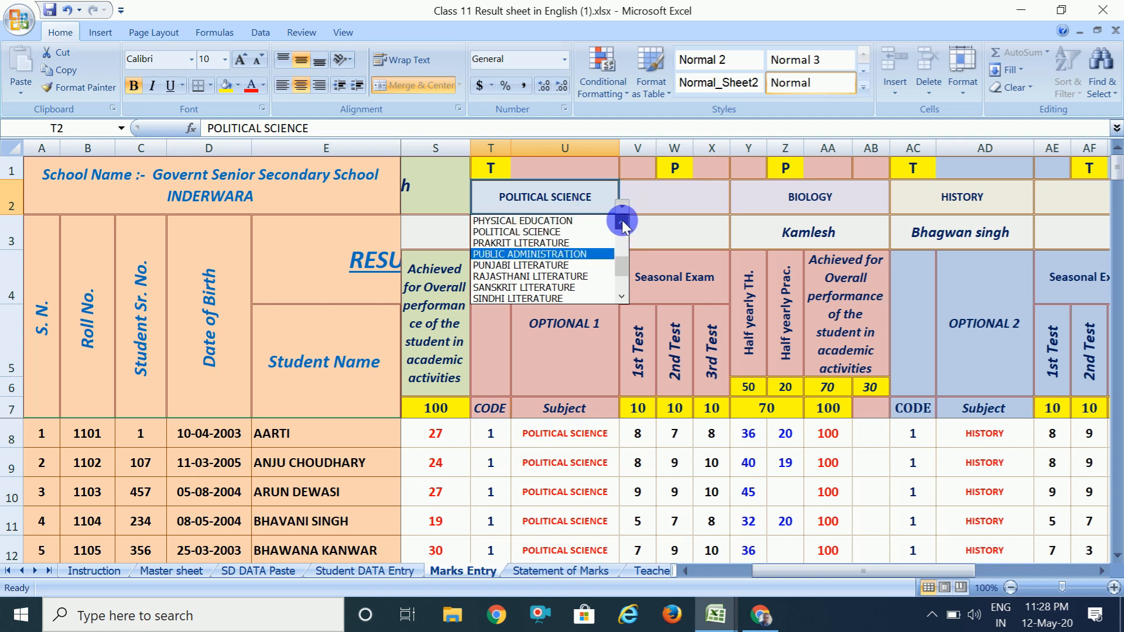
left_click(622, 222)
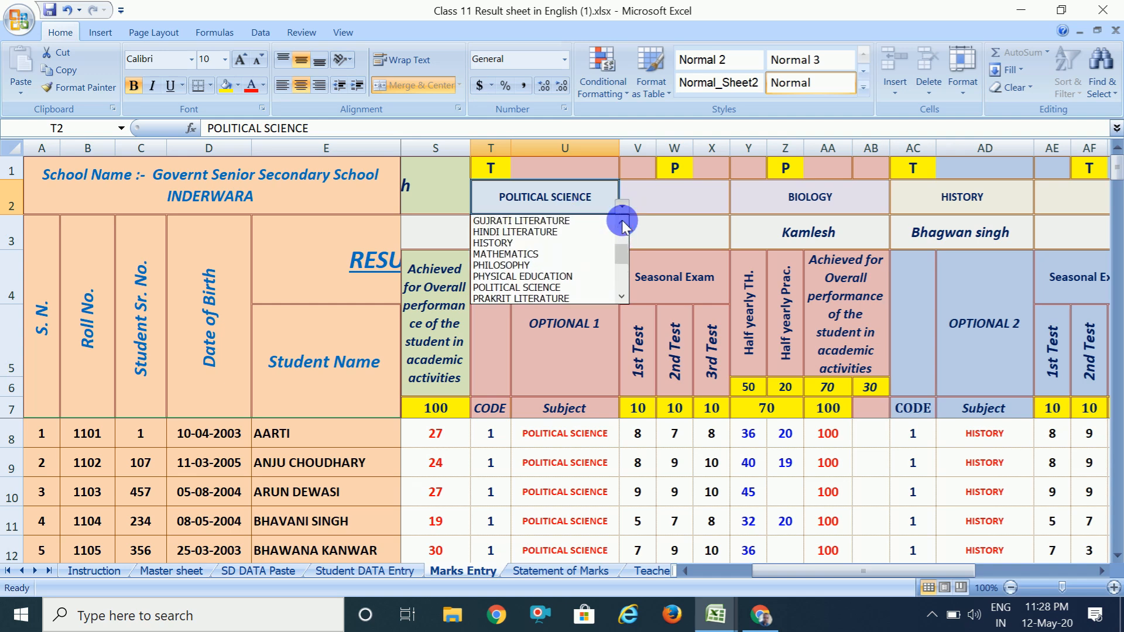
left_click(492, 168)
left_click(492, 169)
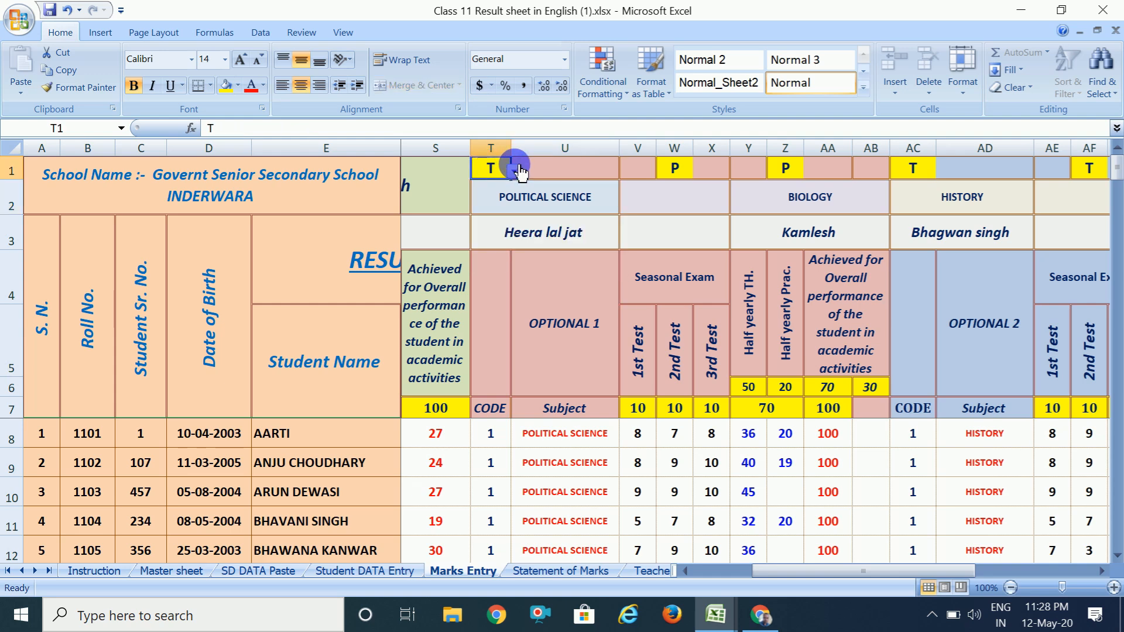
- Set the first optional subject's code in cell T1 to SP and browse the subjects offered in cell T2 without choosing one
left_click(515, 172)
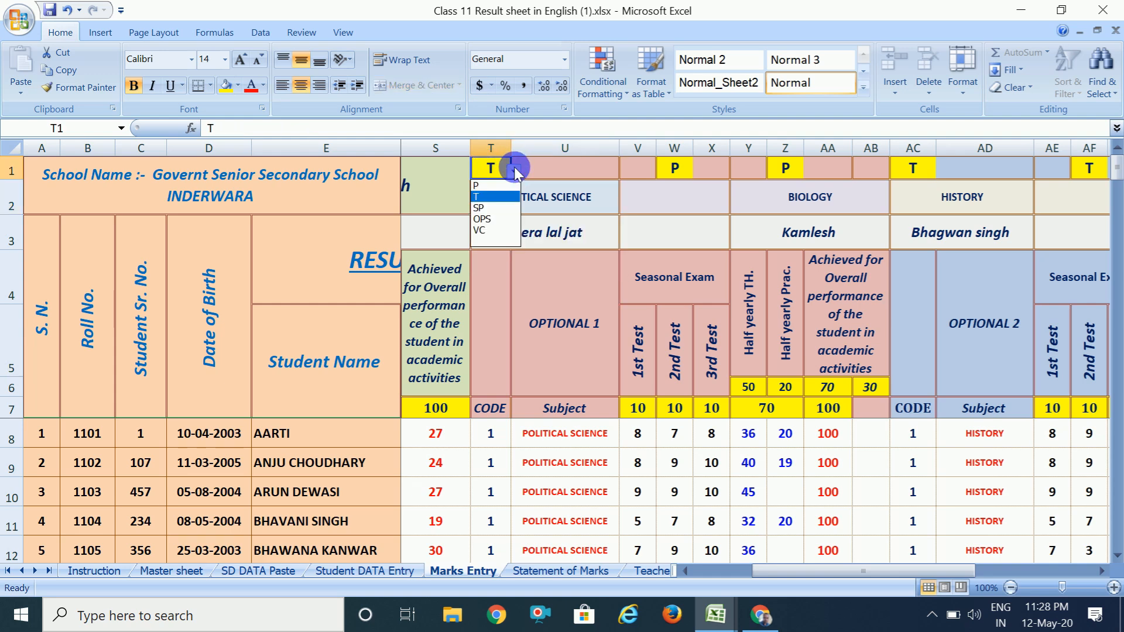
left_click(484, 199)
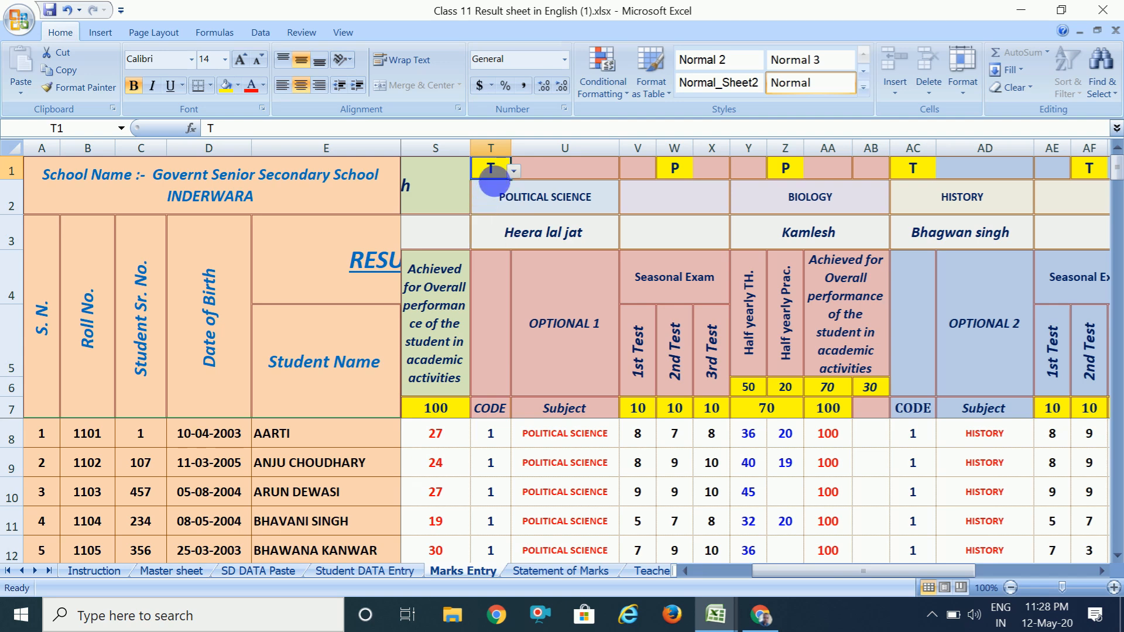
left_click(514, 172)
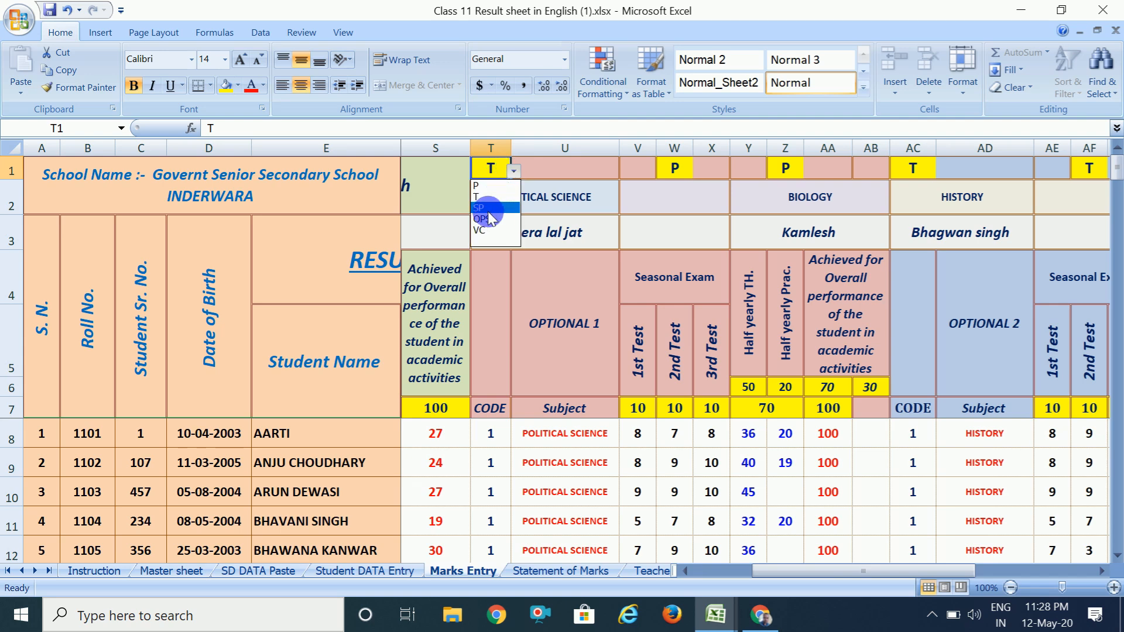
left_click(488, 209)
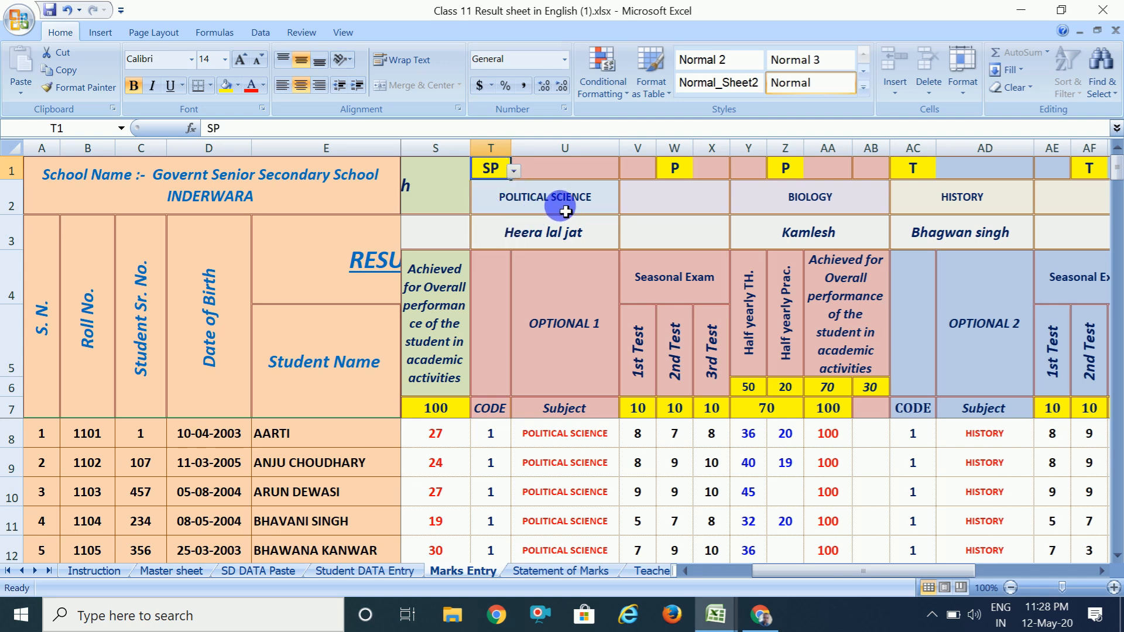
left_click(573, 212)
left_click(624, 204)
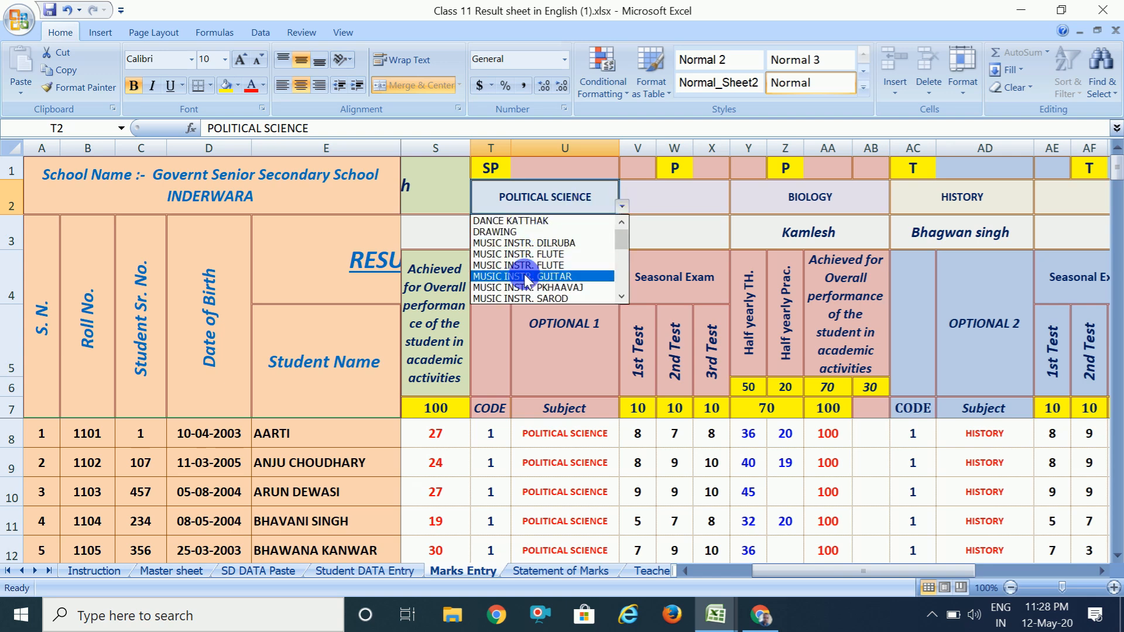
left_click(492, 157)
- Set the code in cell T1 to OPS and browse the shorthand and typing subjects offered in cell T2
left_click(492, 161)
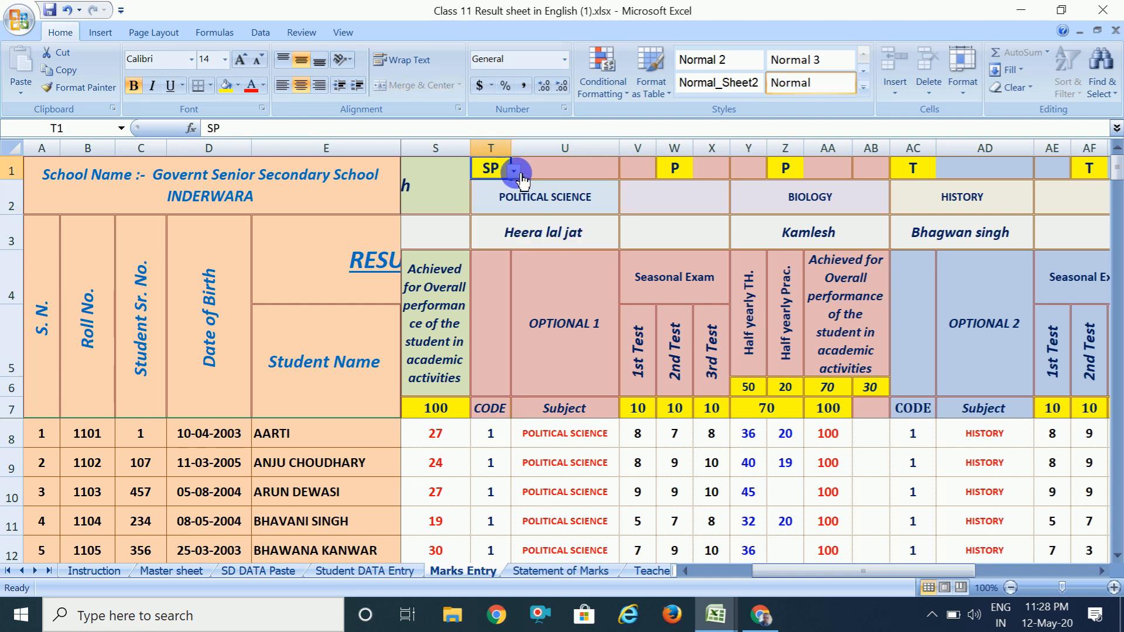
left_click(515, 172)
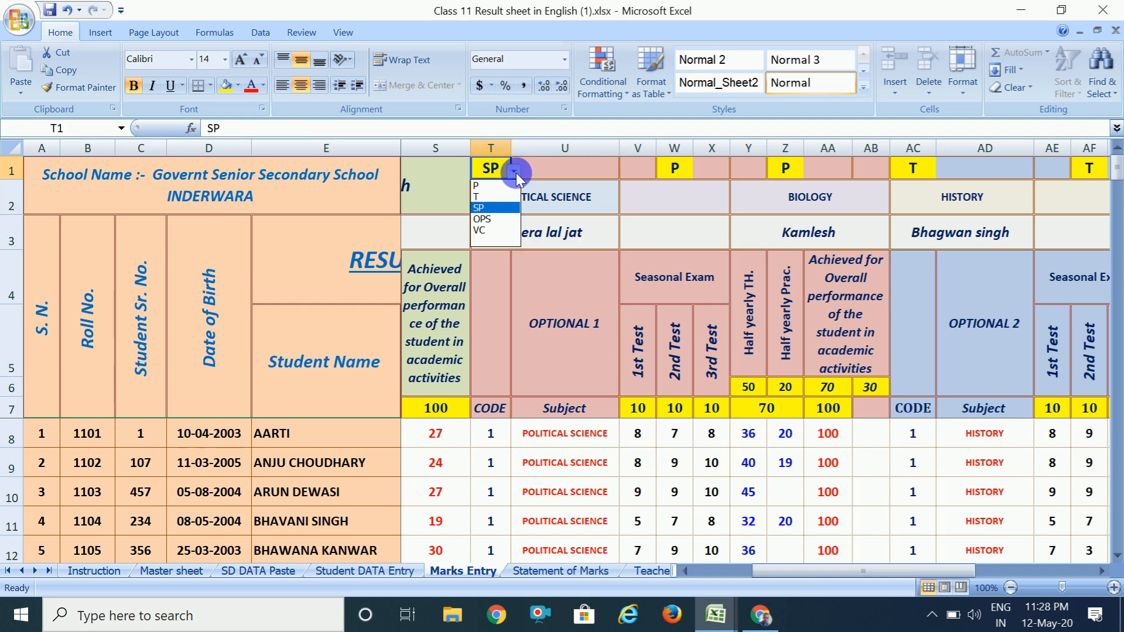
left_click(488, 219)
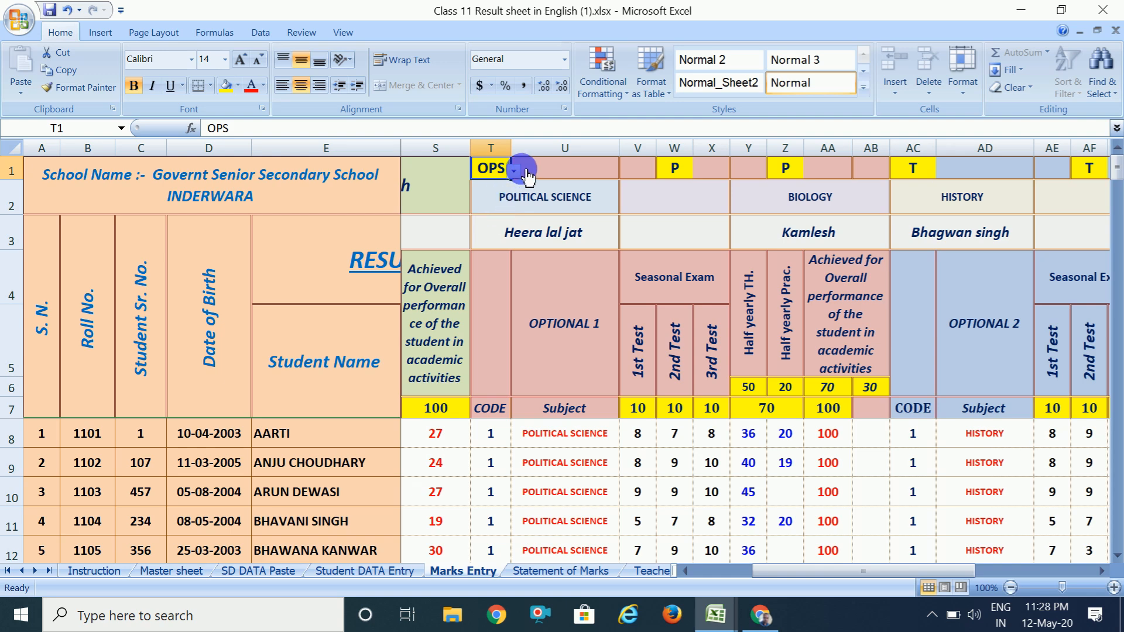
left_click(536, 192)
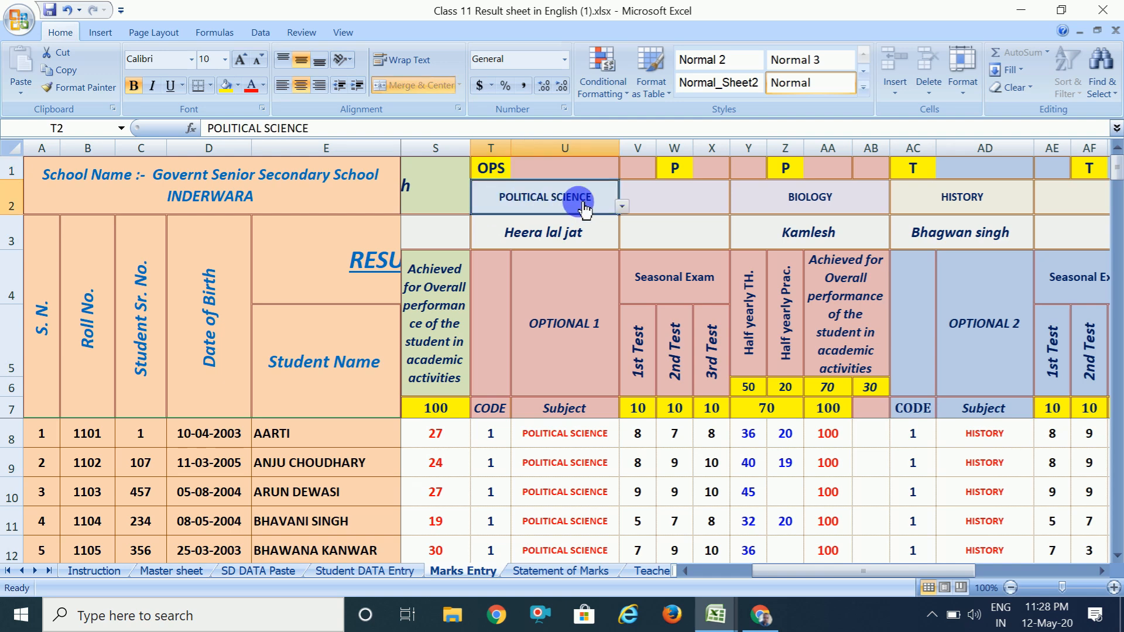
left_click(622, 206)
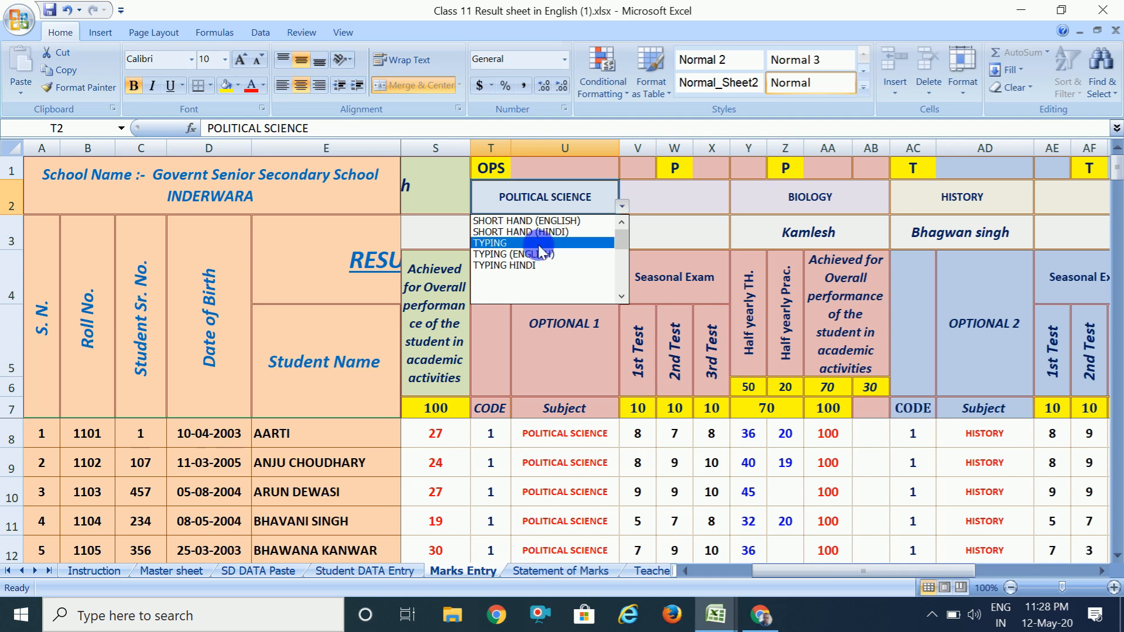
left_click(559, 200)
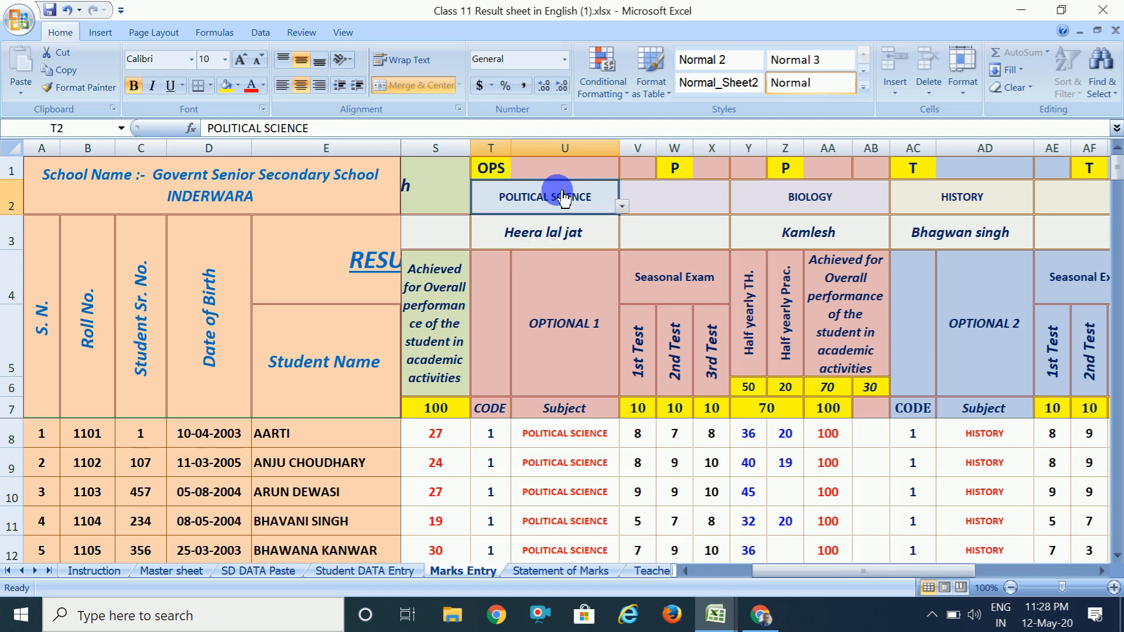
- Set the code in cell T1 to VC and browse the vocational subjects offered in cell T2 without choosing one
left_click(623, 207)
left_click(479, 235)
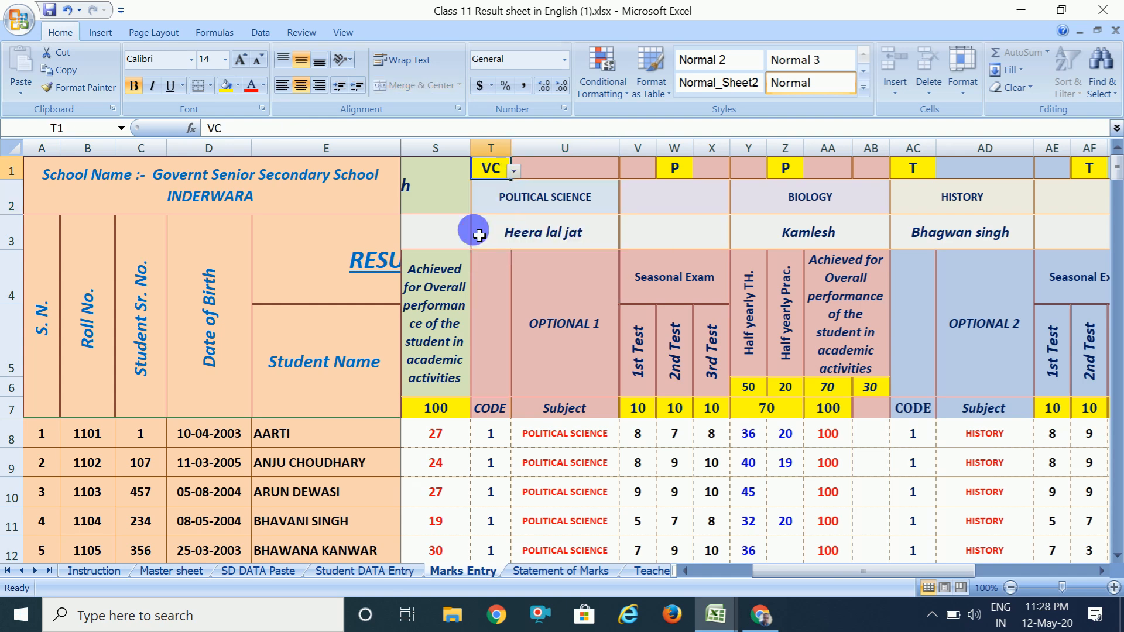
left_click(572, 197)
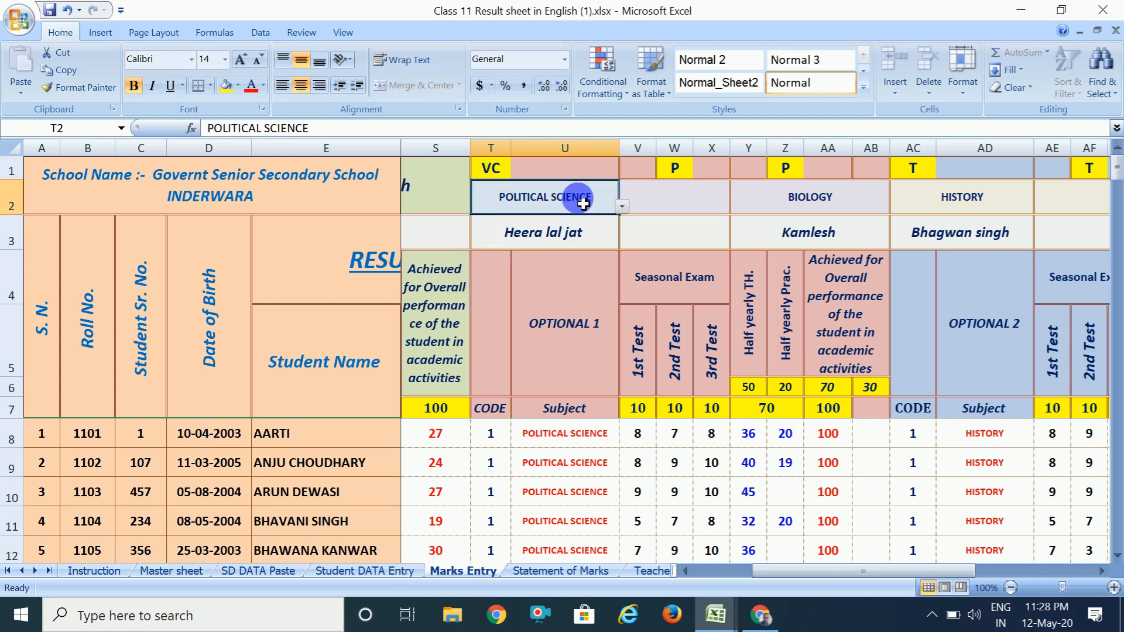
left_click(620, 208)
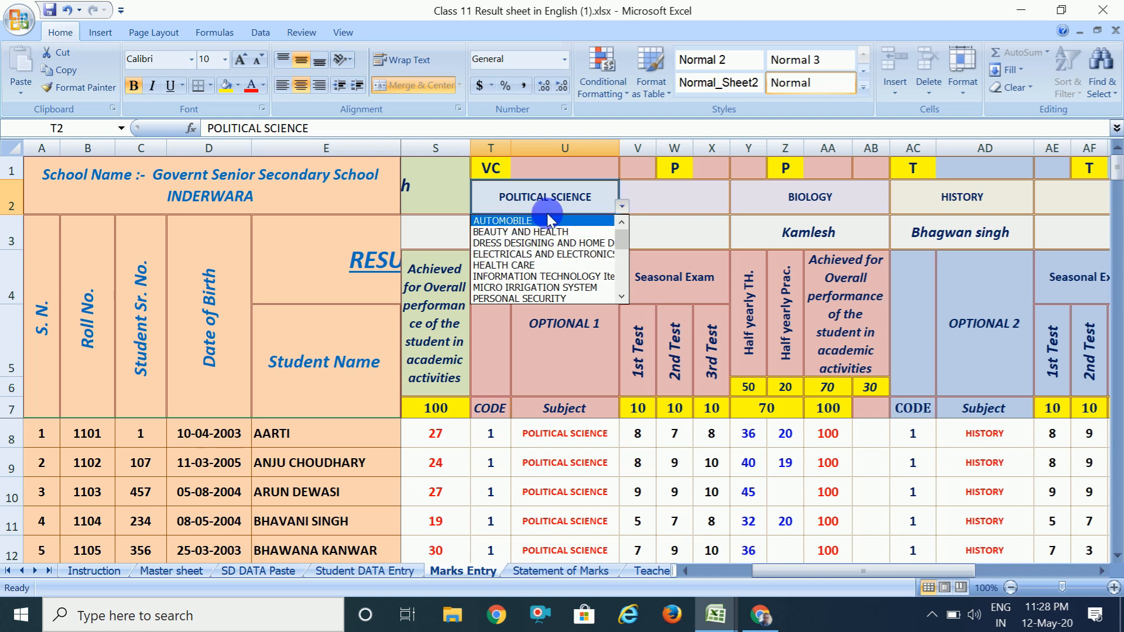
left_click(691, 204)
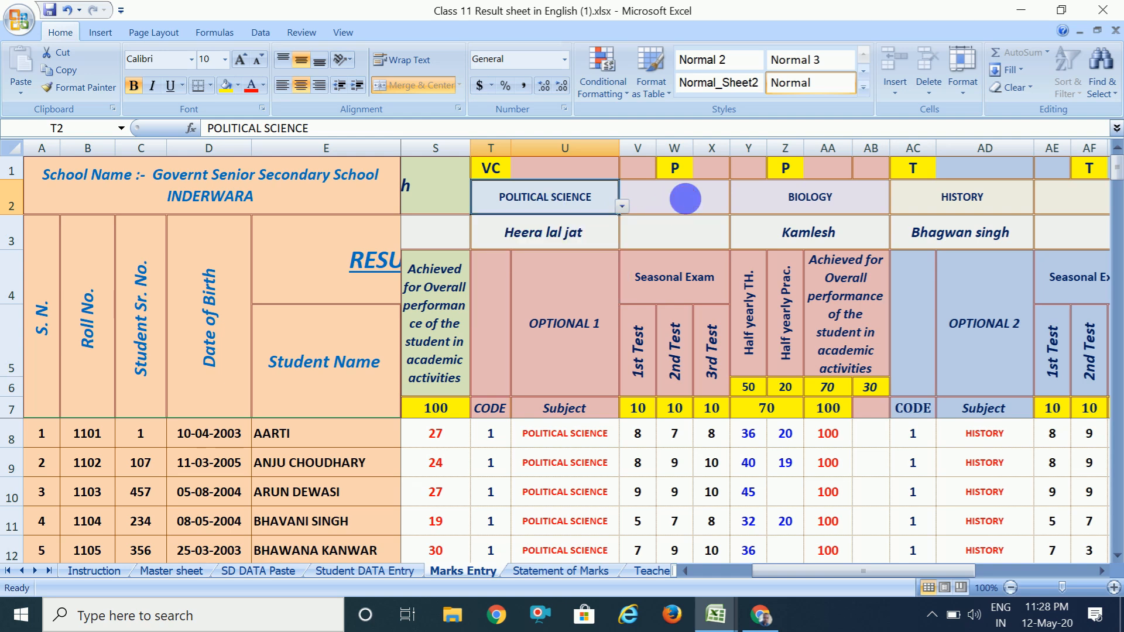
- Check the code choices in cell W1 for the second subject of the Optional 1 block, keeping P
left_click(679, 169)
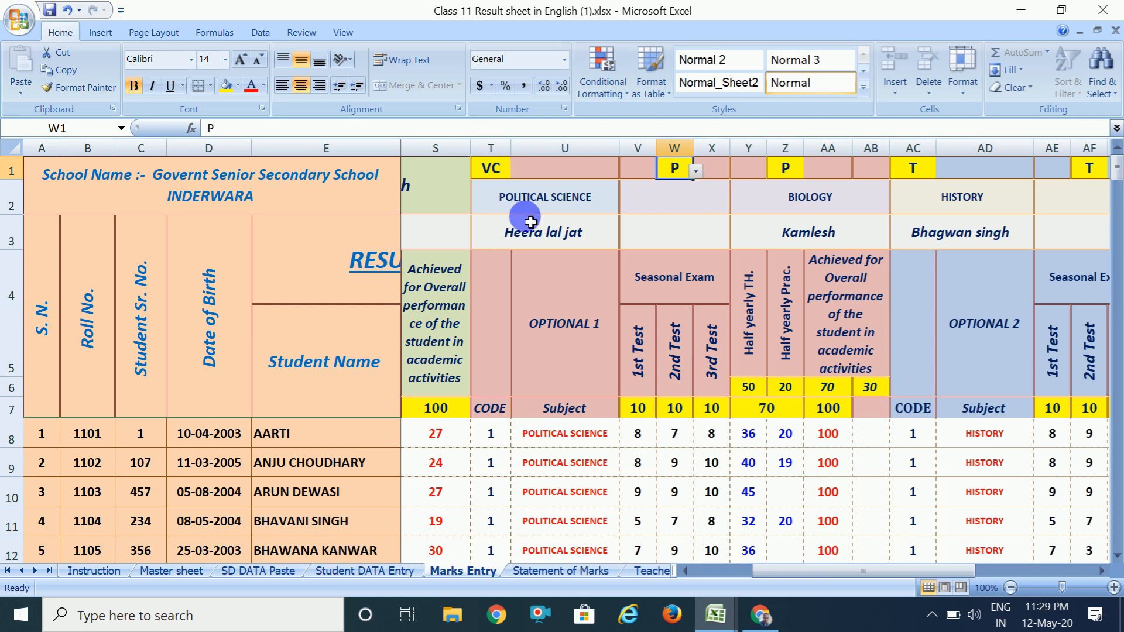
left_click(696, 171)
left_click(697, 172)
- Browse the practical subjects offered in the blank subject cell V2, from start to end of its list
left_click(688, 204)
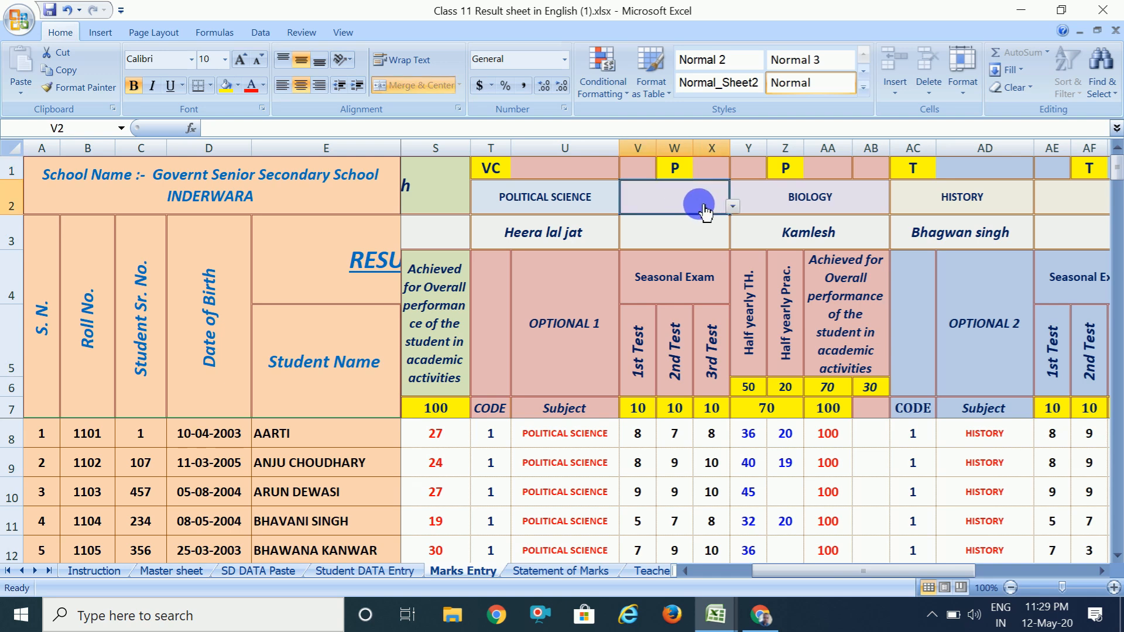
left_click(732, 206)
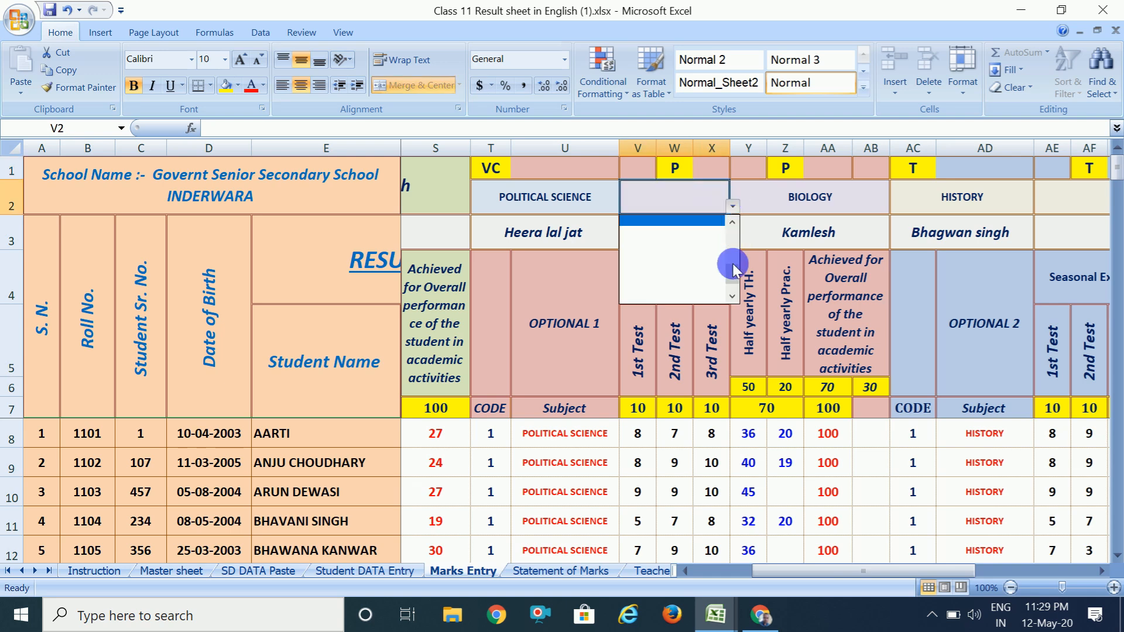
left_click(734, 241)
left_click(733, 241)
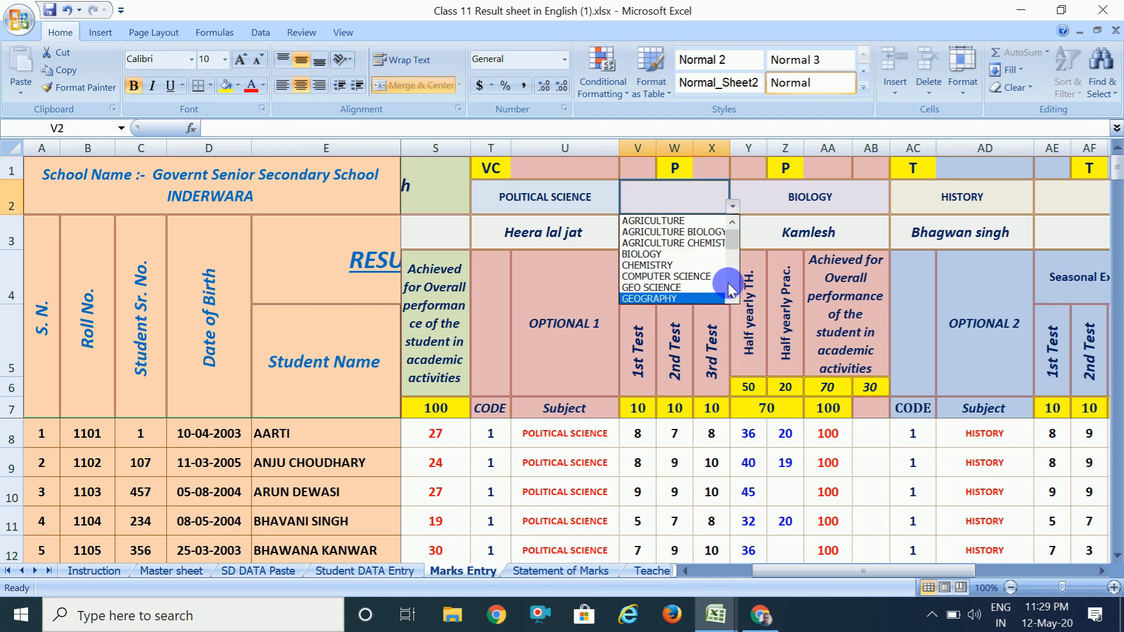
left_click(730, 286)
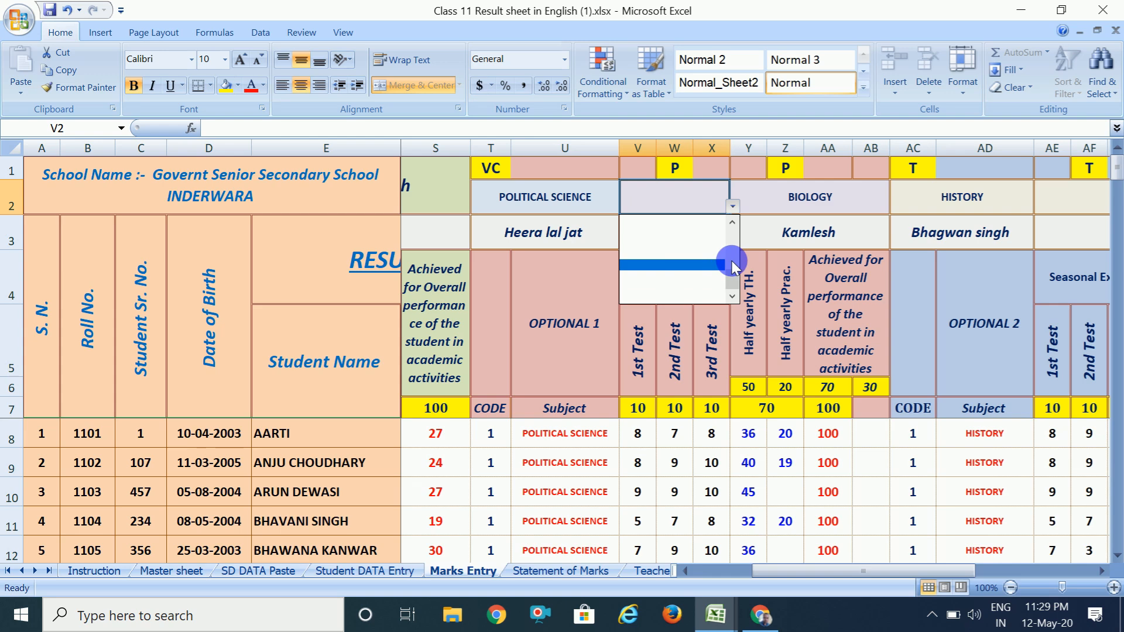
left_click(732, 264)
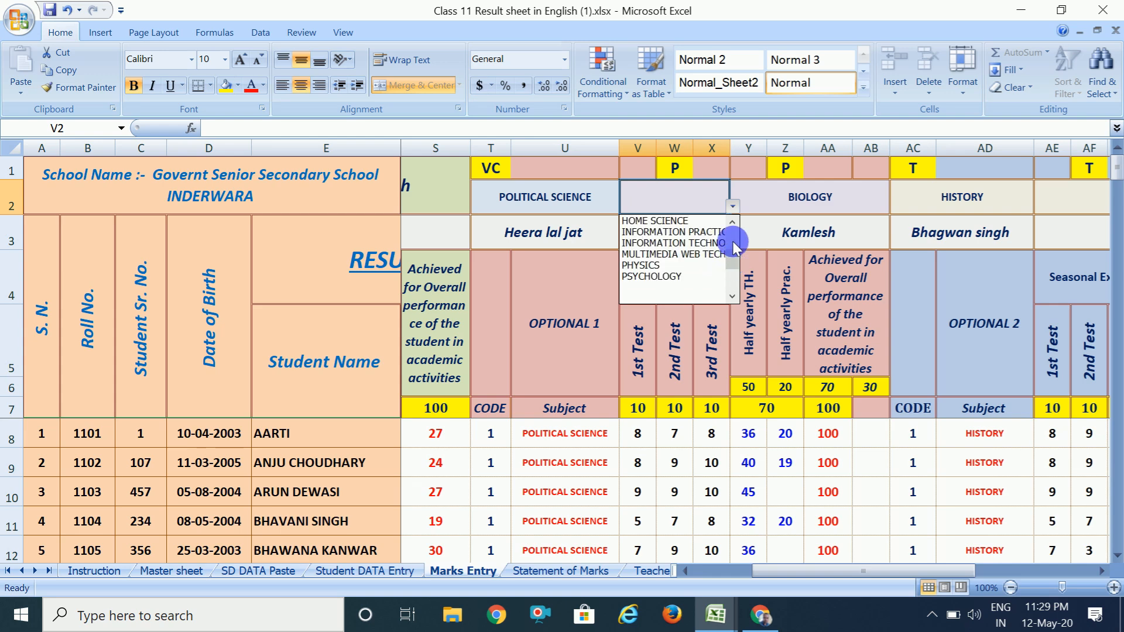
left_click(733, 242)
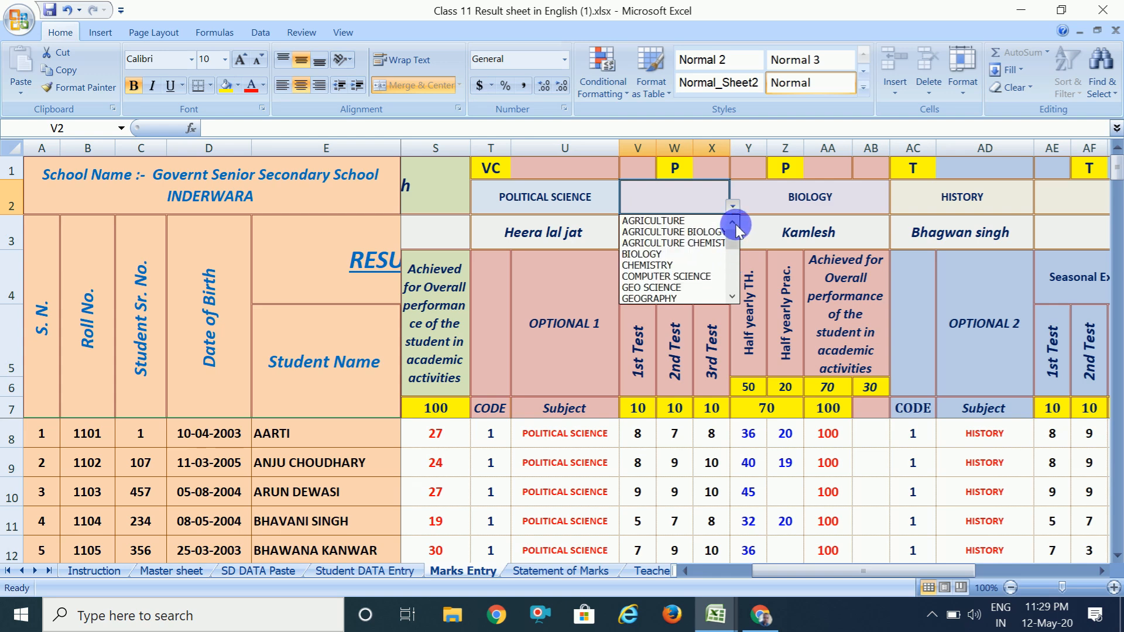
left_click(732, 297)
left_click(732, 297)
left_click(732, 297)
left_click(732, 297)
left_click(732, 297)
left_click(732, 297)
left_click(732, 297)
left_click(732, 297)
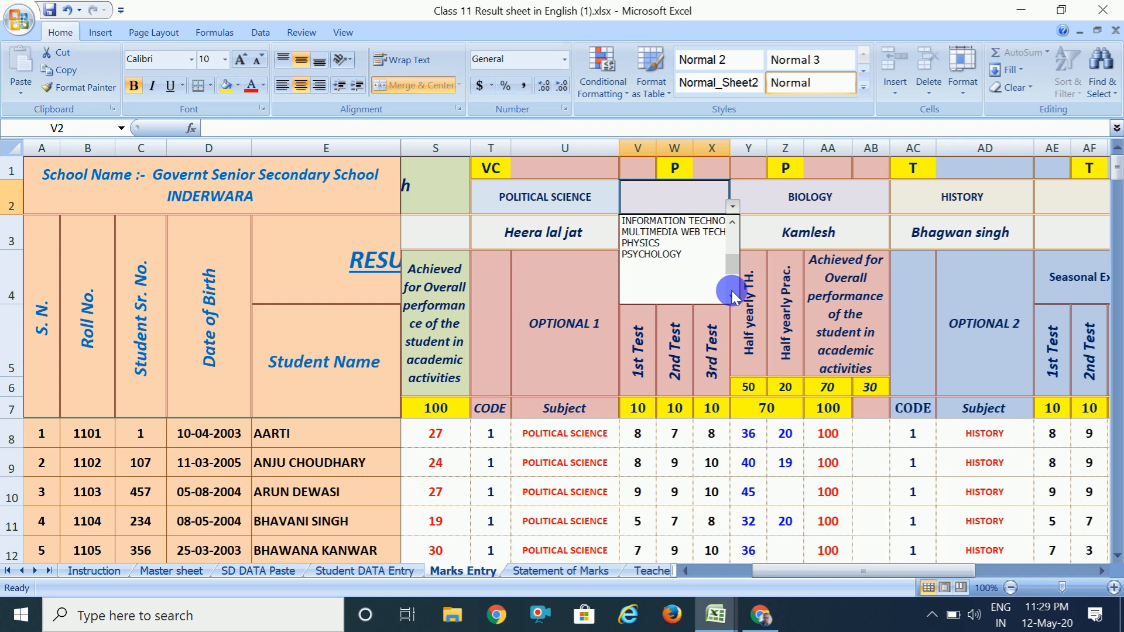
left_click(732, 297)
left_click(732, 296)
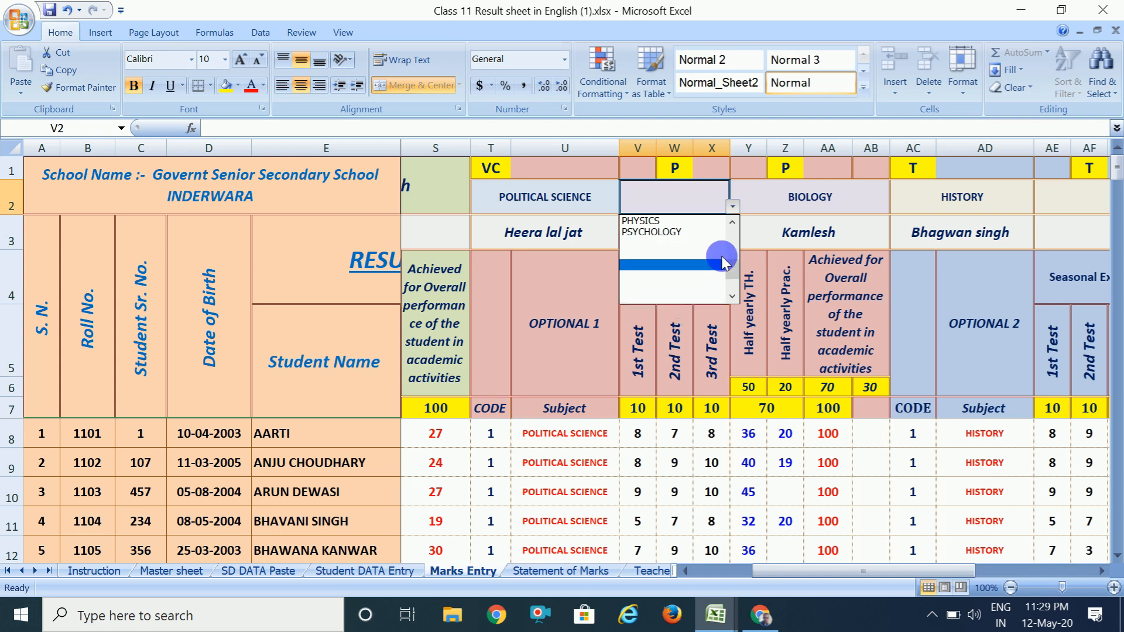
left_click(732, 222)
left_click(732, 221)
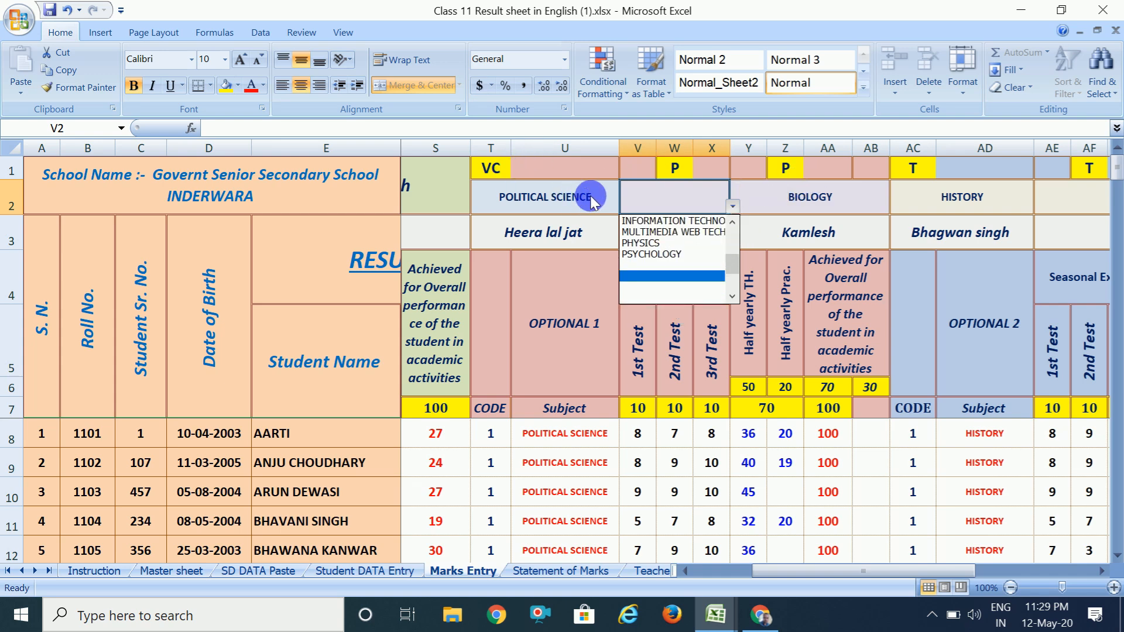
- Set the subject code in cell T1 for the first optional subject back to T
left_click(483, 167)
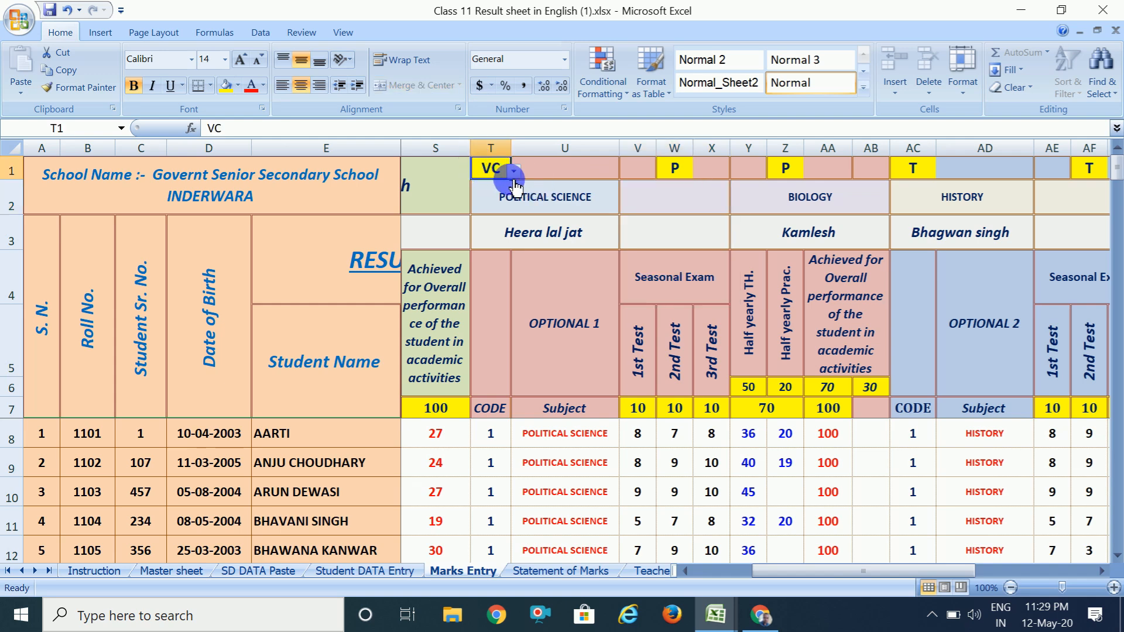
left_click(513, 171)
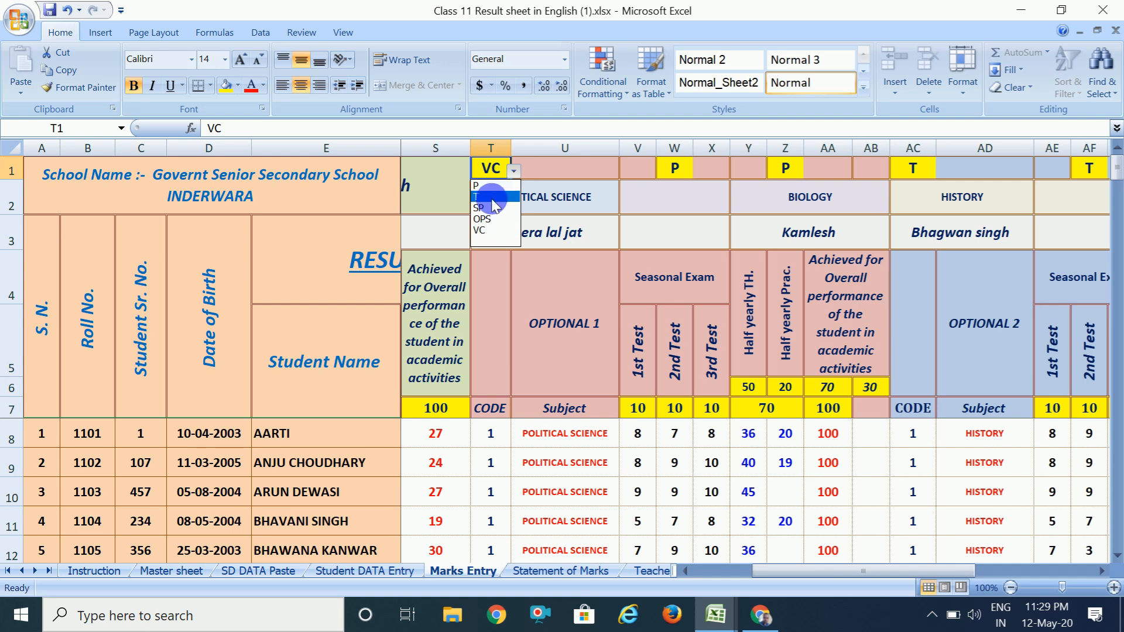
left_click(492, 197)
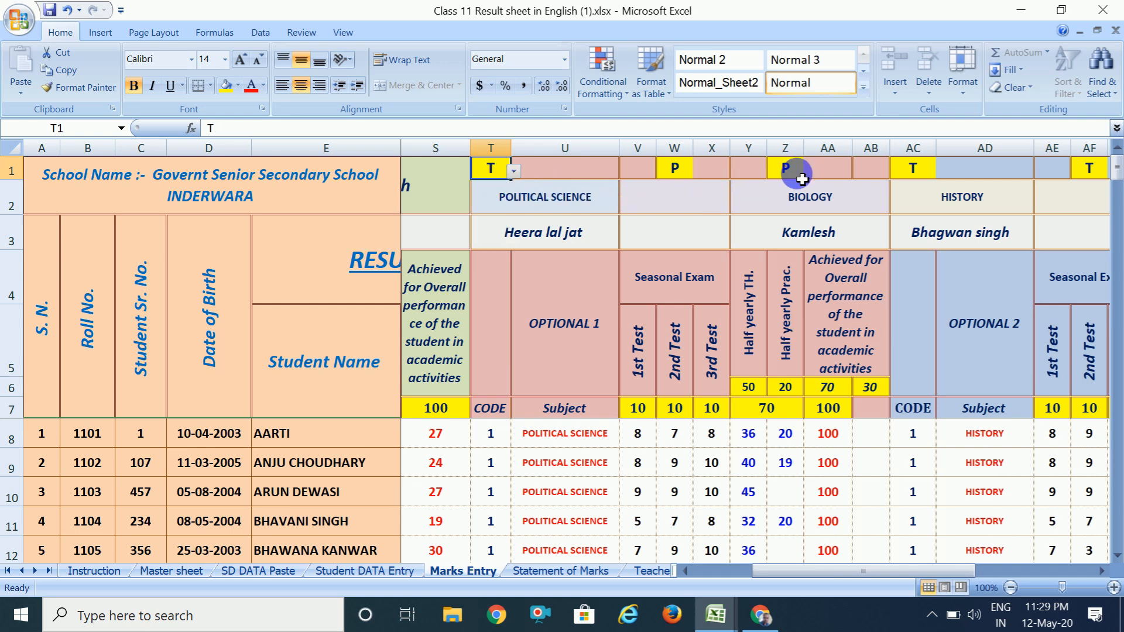
- Examine subject cell Y2 and review the subject and code headings across the compulsory, Optional 1 and Optional 2 blocks
left_click(811, 212)
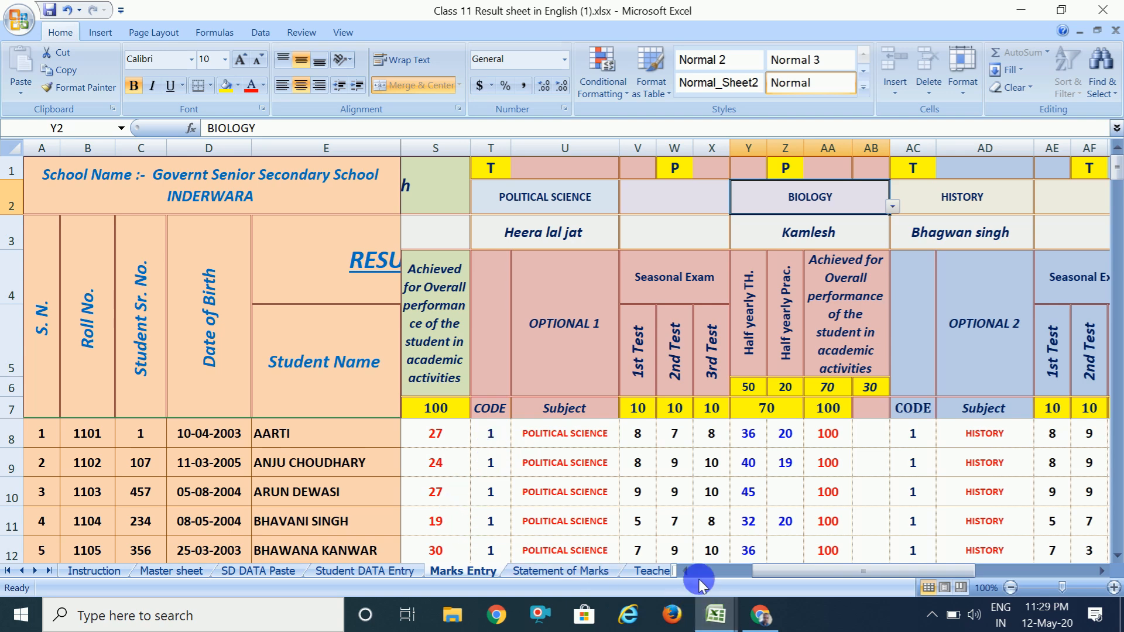
left_click_drag(686, 573, 686, 573)
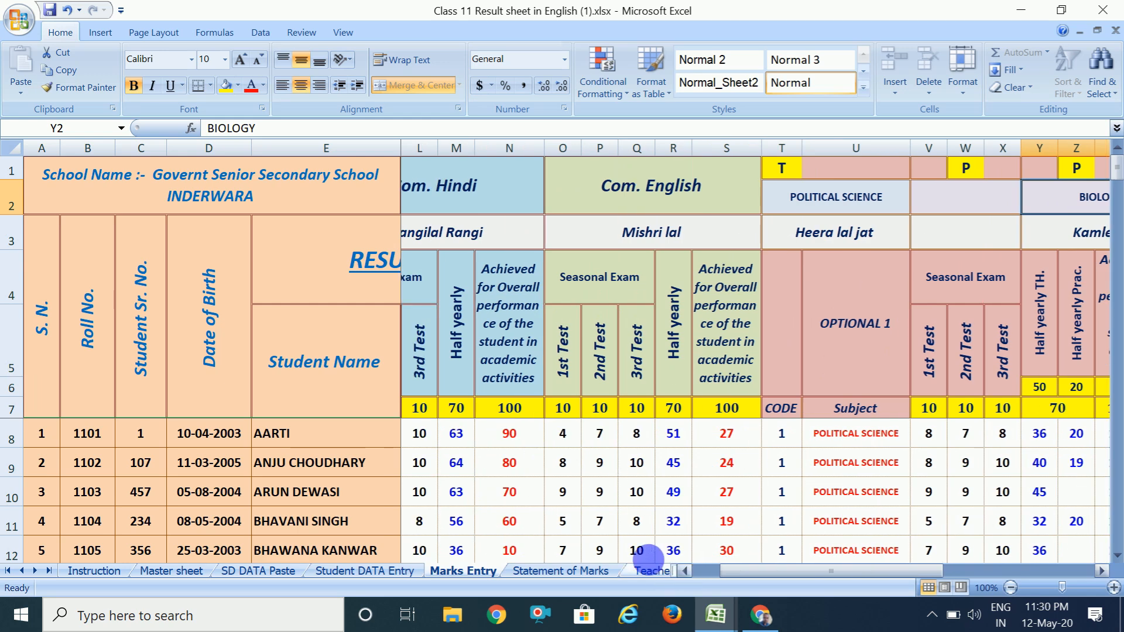
left_click(1102, 571)
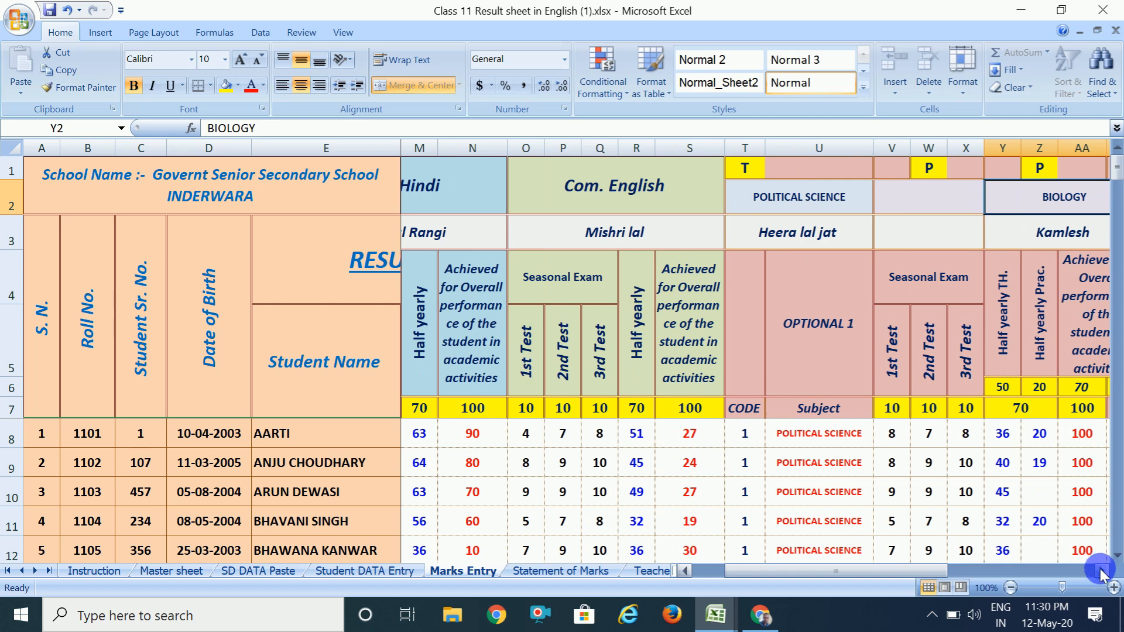
left_click_drag(1102, 570, 1102, 571)
left_click(1102, 571)
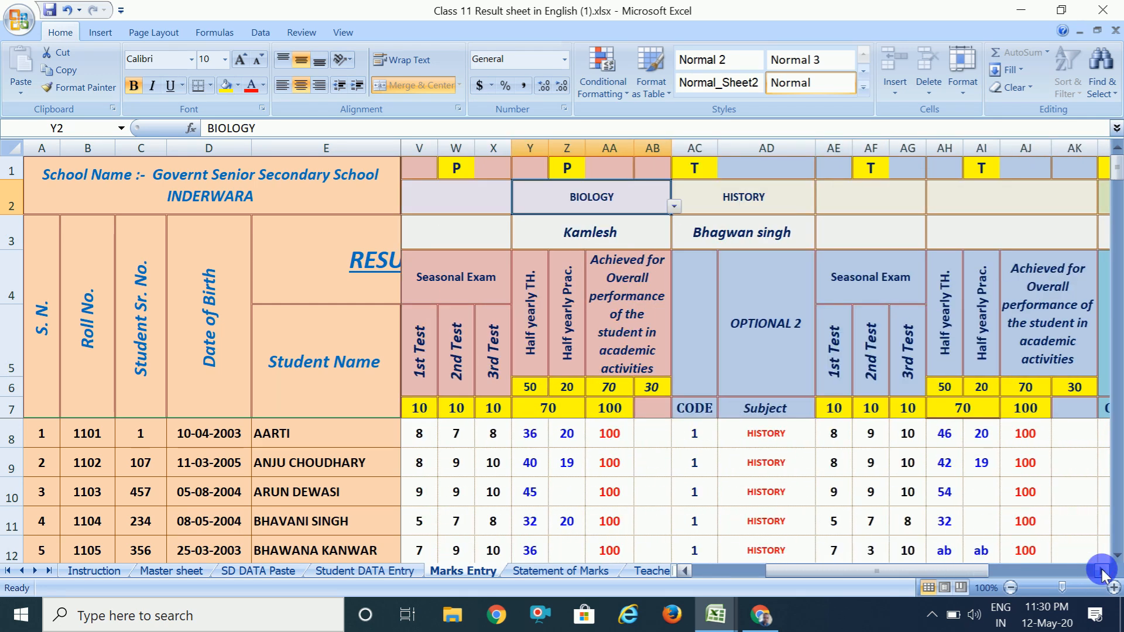
left_click(687, 570)
left_click_drag(690, 570, 691, 571)
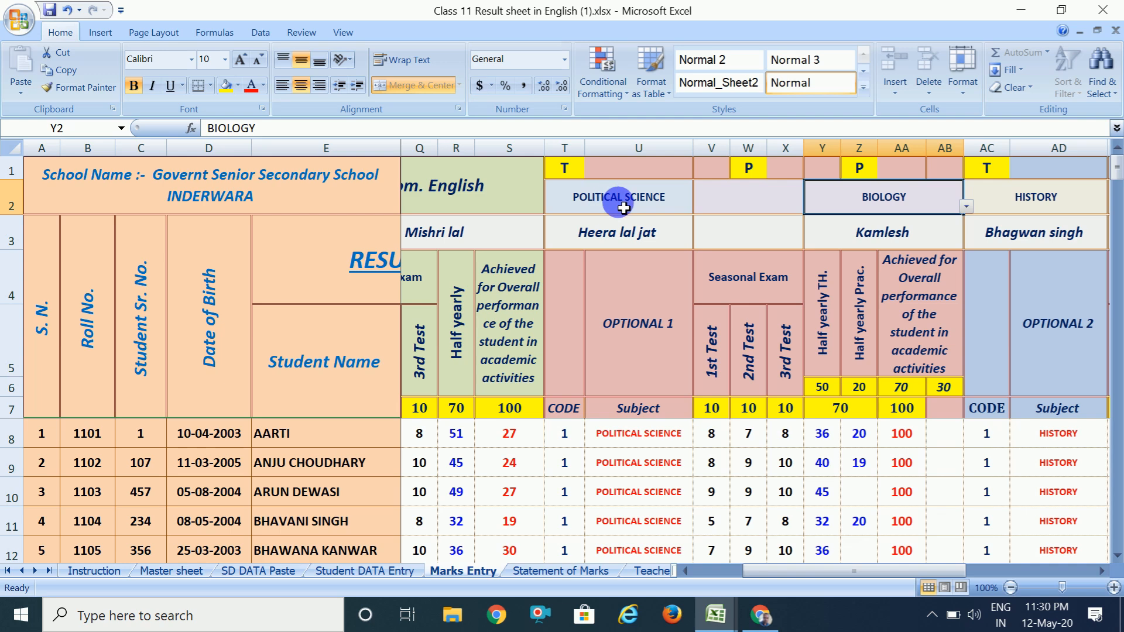
- Set the second Optional 1 subject in the blank cell V2 to BIOLOGY
left_click(749, 190)
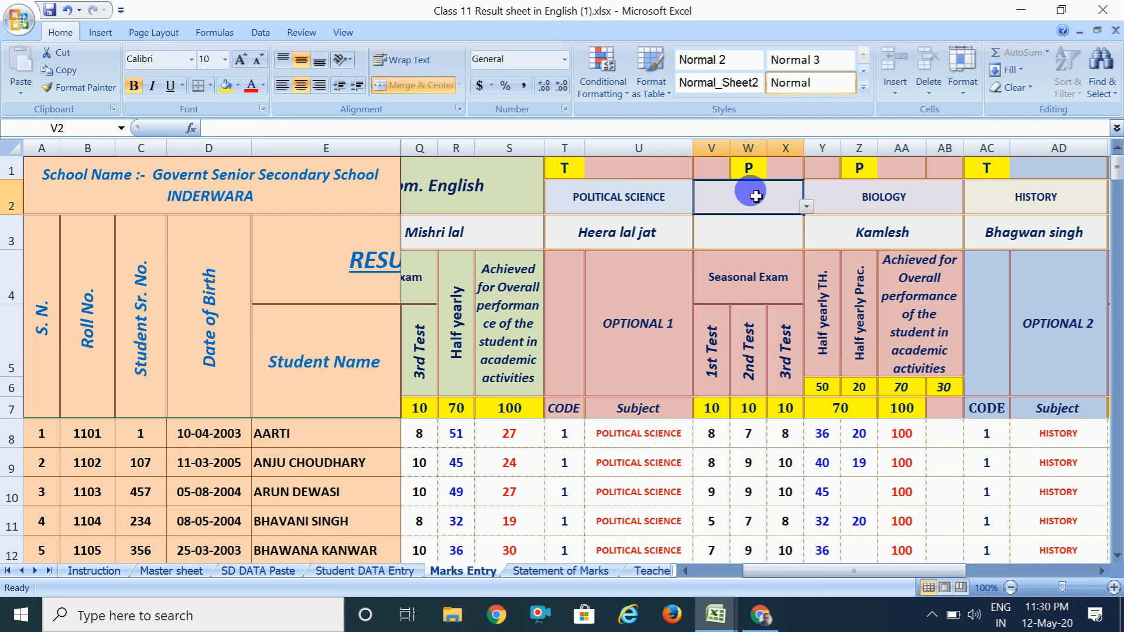
left_click(807, 204)
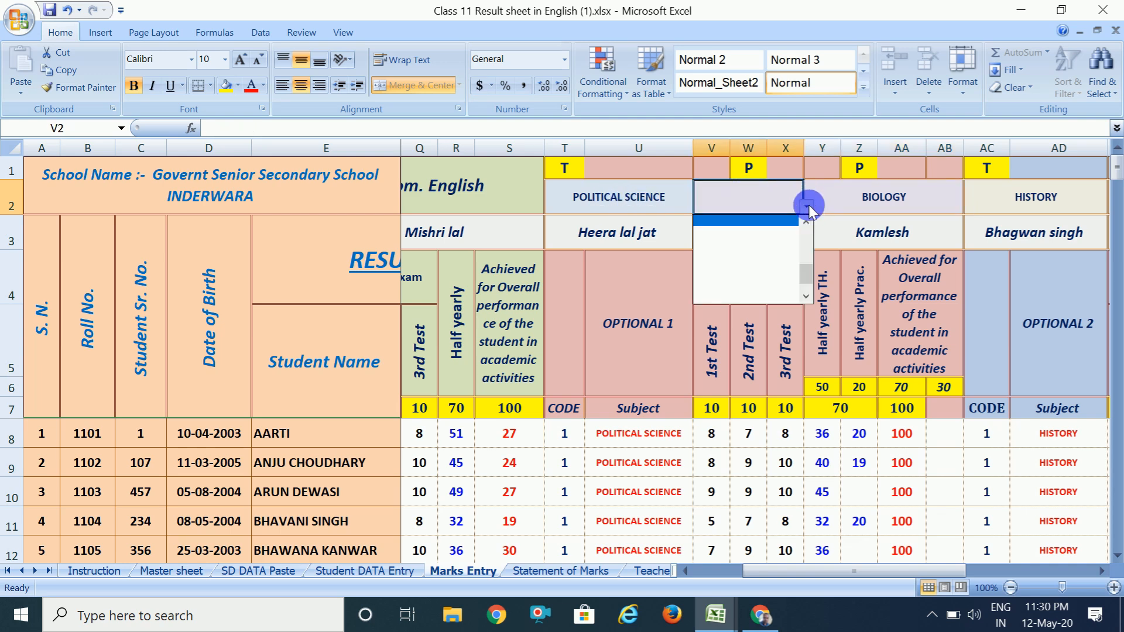
left_click(805, 234)
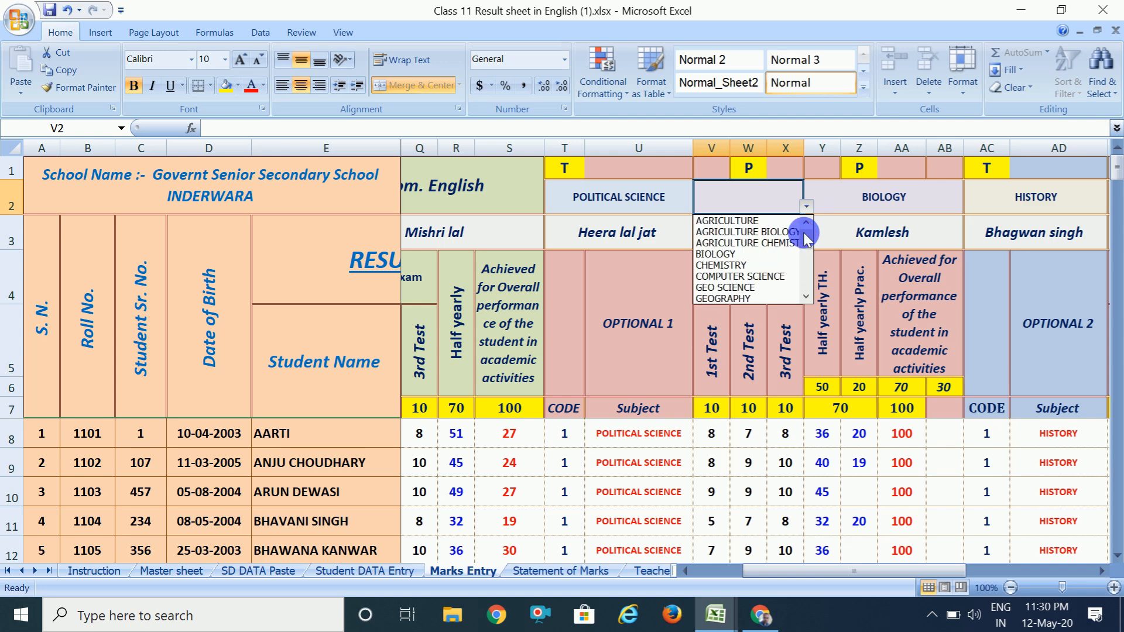
left_click(724, 255)
- Change the third Optional 1 subject in cell Y2 to CHEMISTRY
left_click(895, 204)
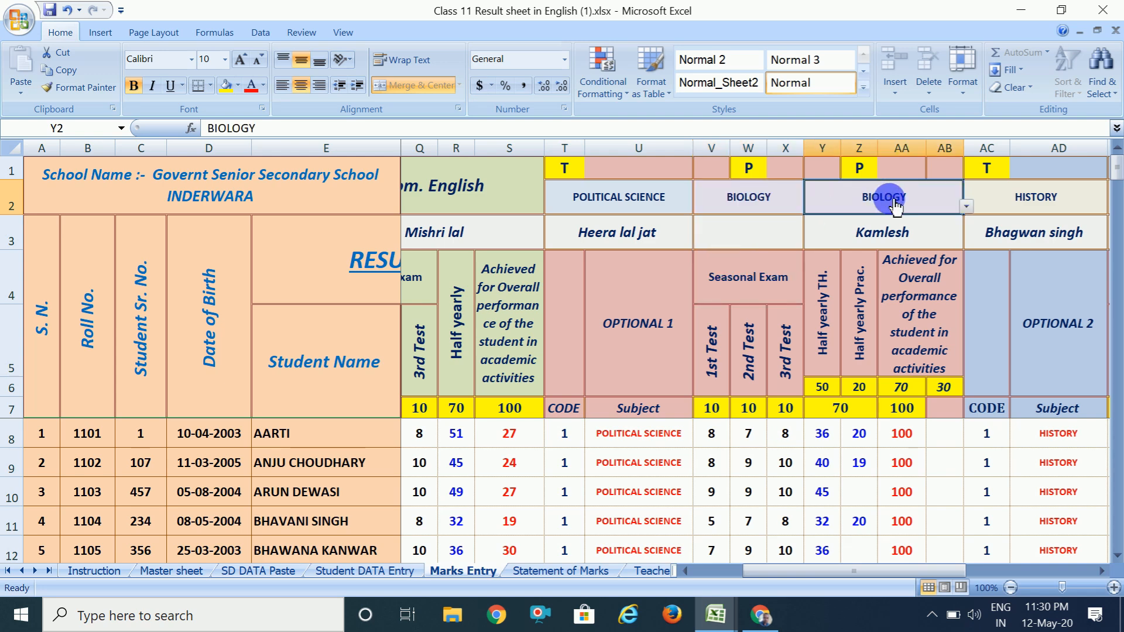
left_click(967, 206)
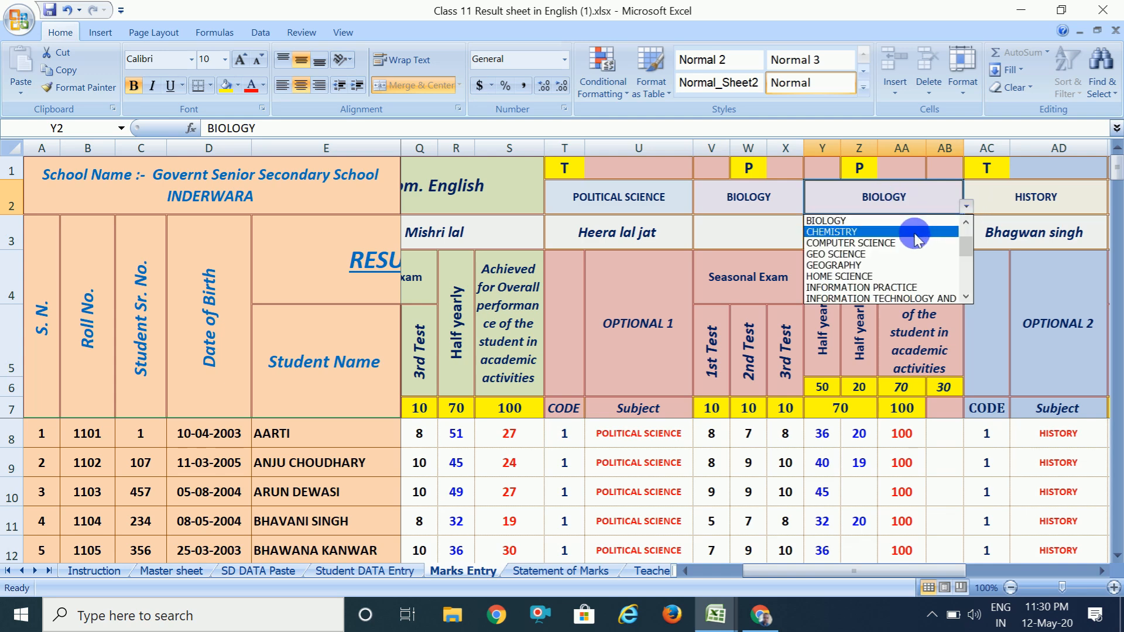
left_click(896, 233)
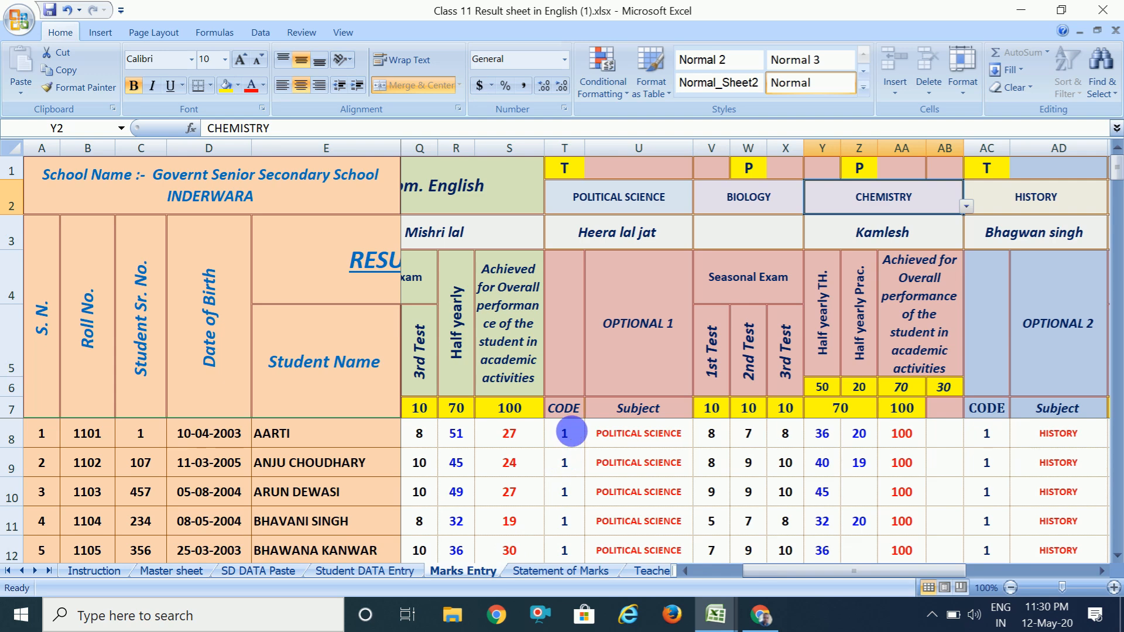
- Try code 2 for the first student's Optional 1 subject in cell T8, and set the code to 3
left_click(567, 435)
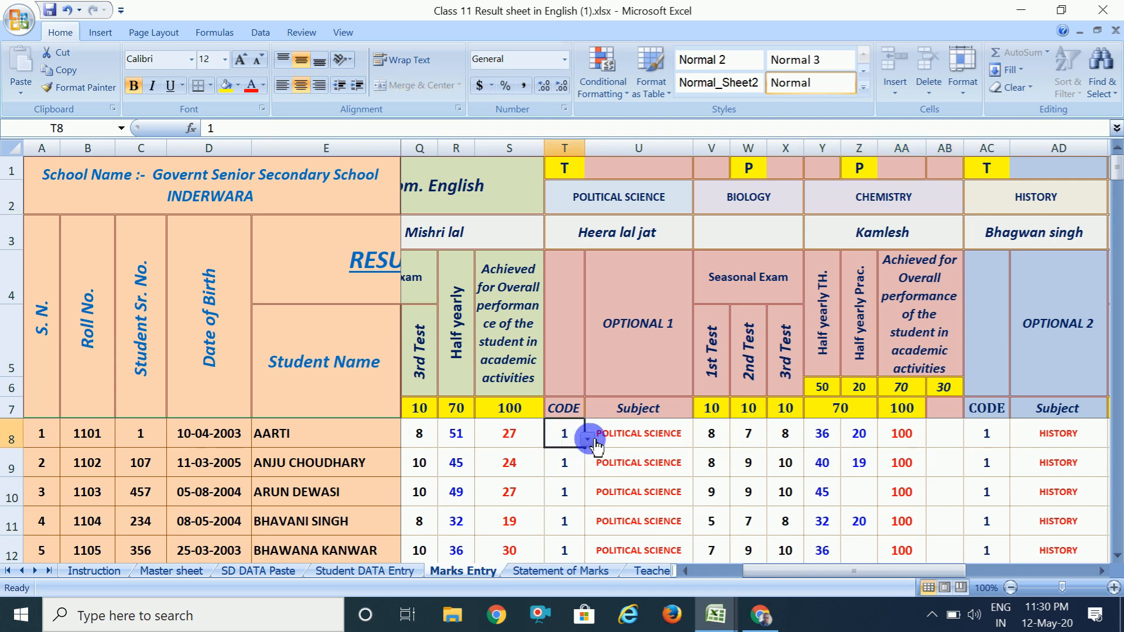
left_click(591, 440)
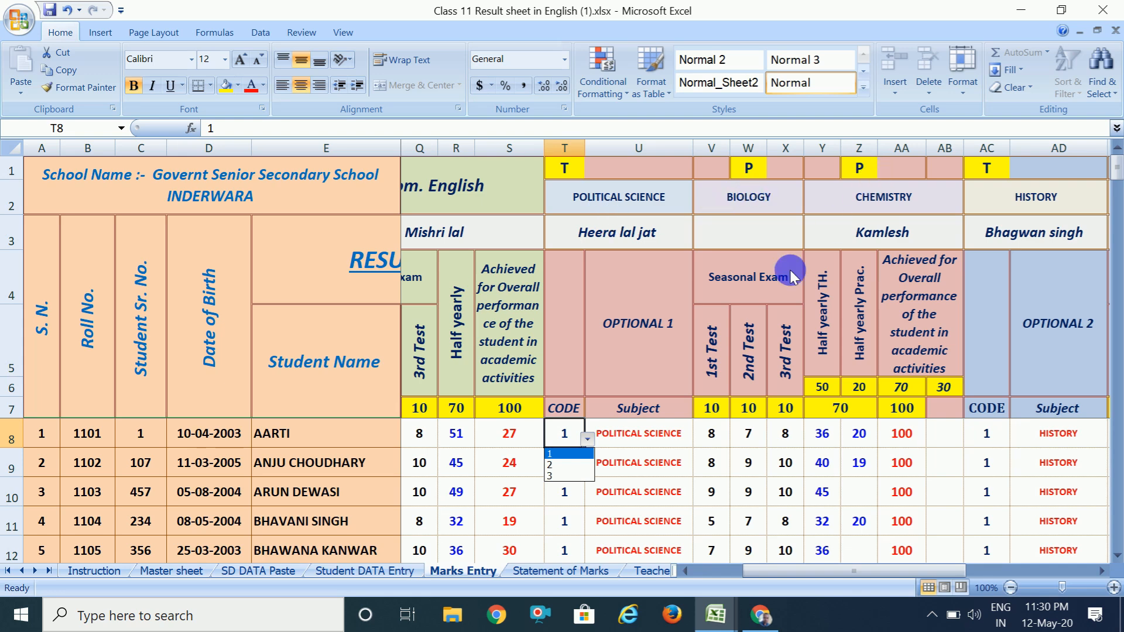
left_click(622, 449)
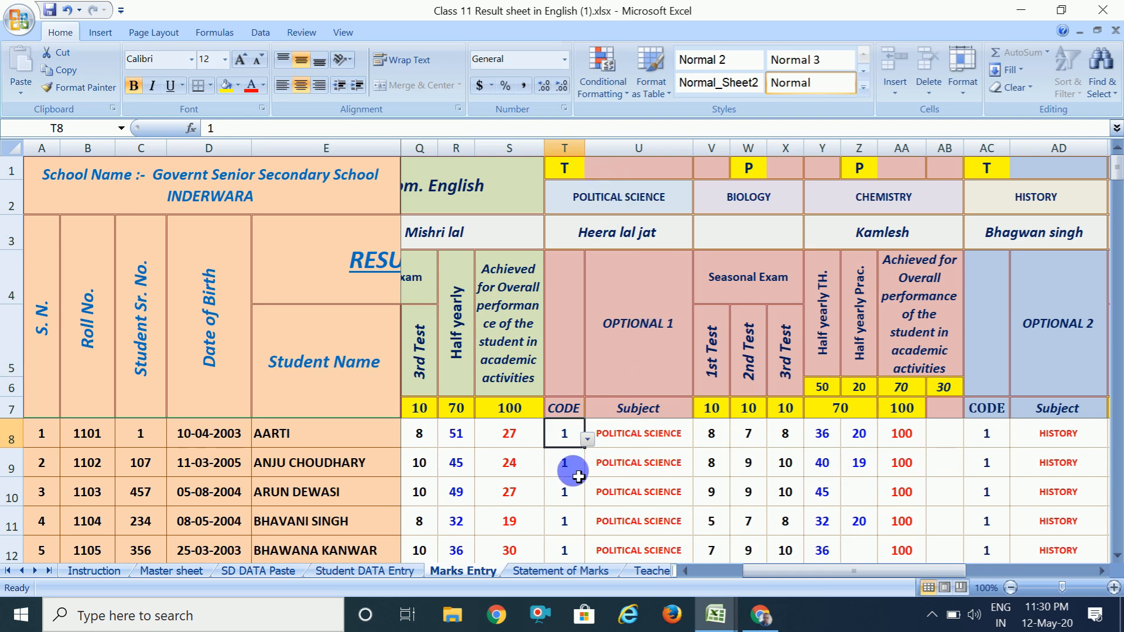
left_click(587, 439)
left_click(574, 465)
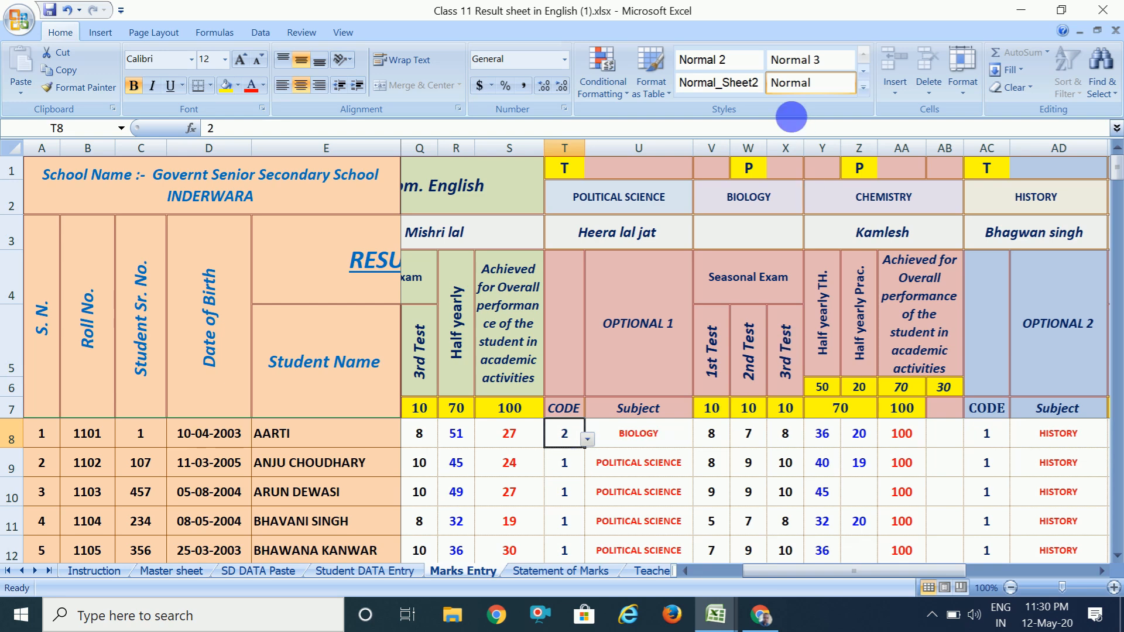
left_click(589, 441)
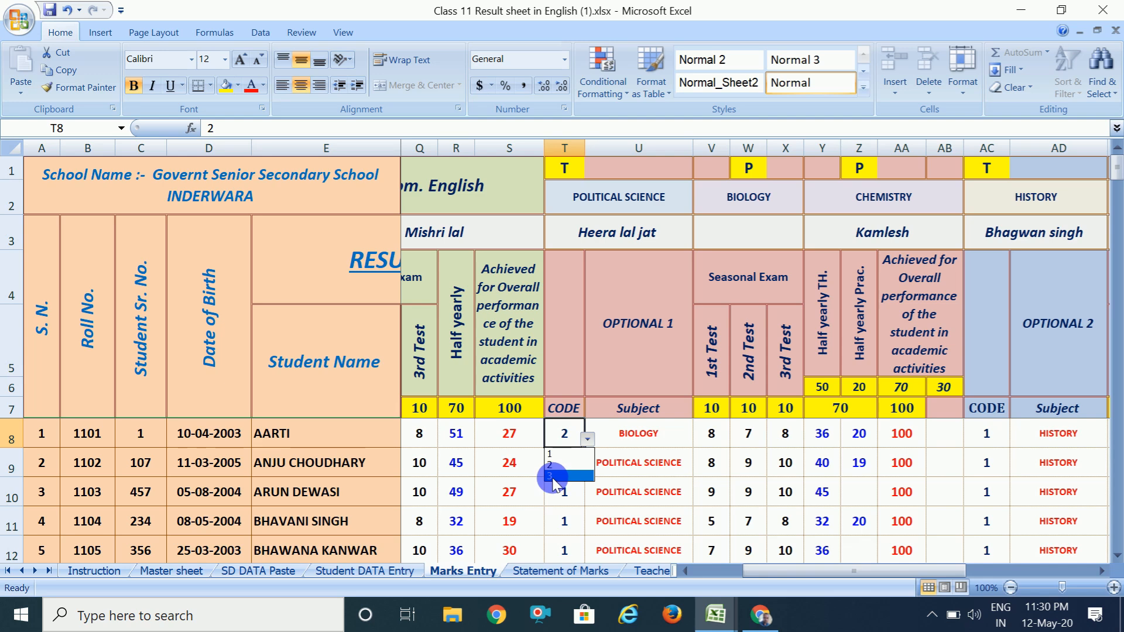
left_click(554, 476)
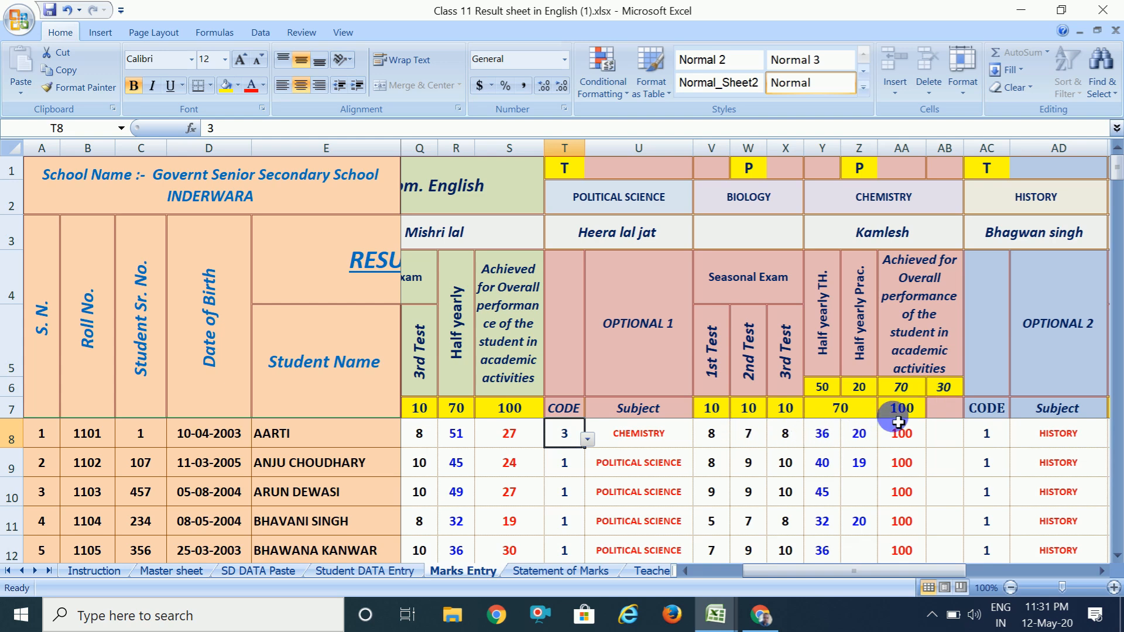
- Examine maximum-mark cells Y7 and AA6 and review the remaining optional subject blocks through to the Jeevan Kaushal columns
double_click(850, 419)
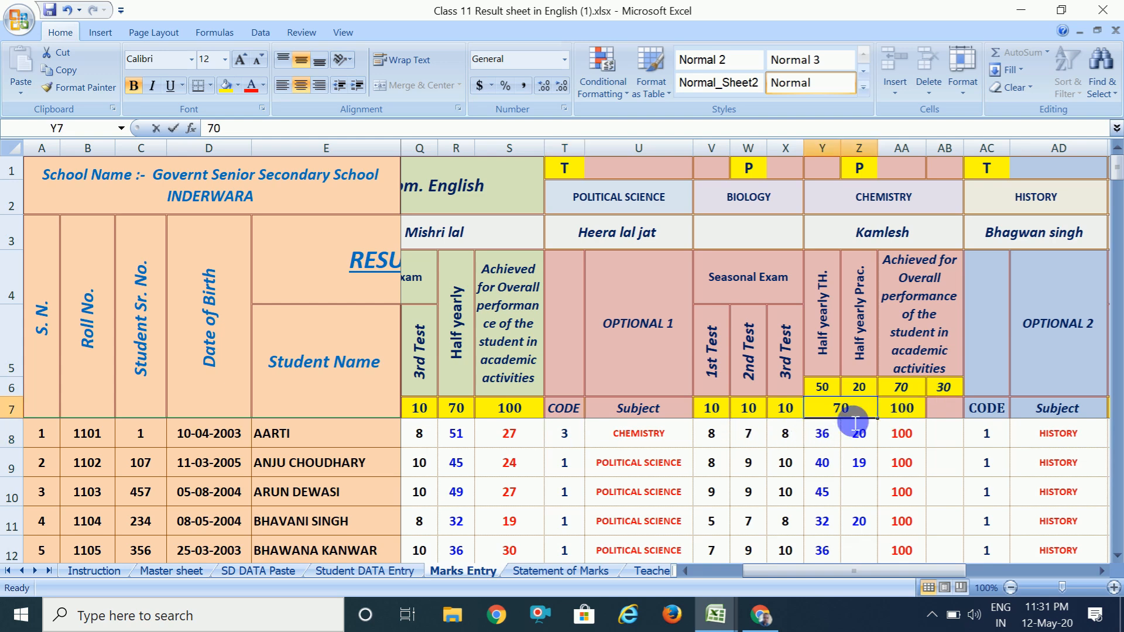
double_click(929, 388)
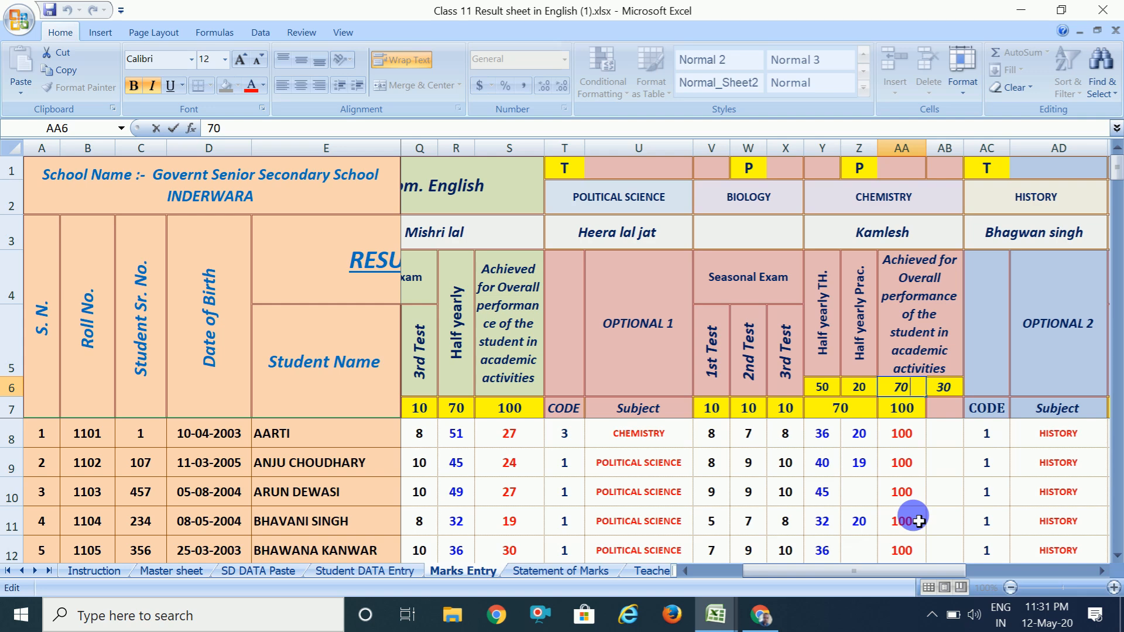
left_click(1102, 571)
left_click_drag(1101, 571, 1101, 571)
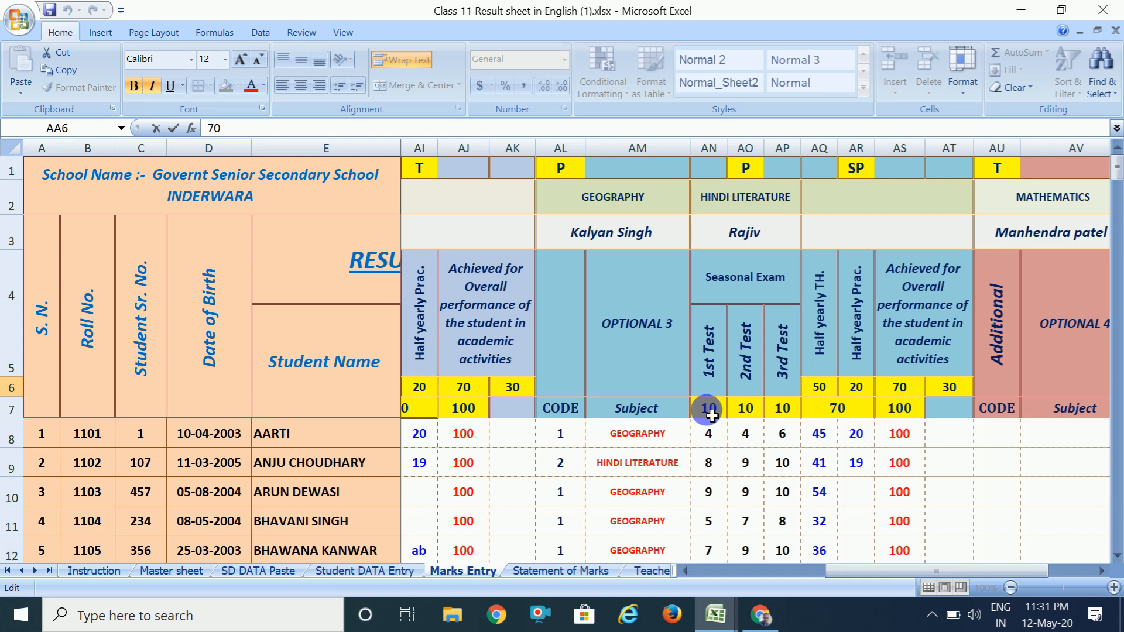
left_click(1102, 572)
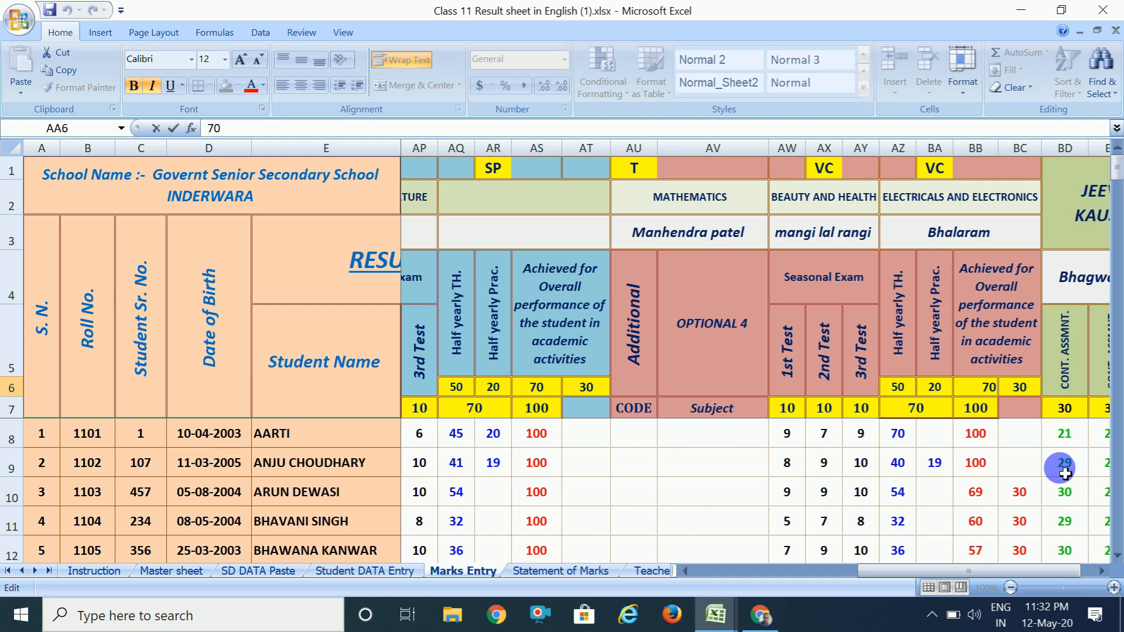
left_click(1102, 571)
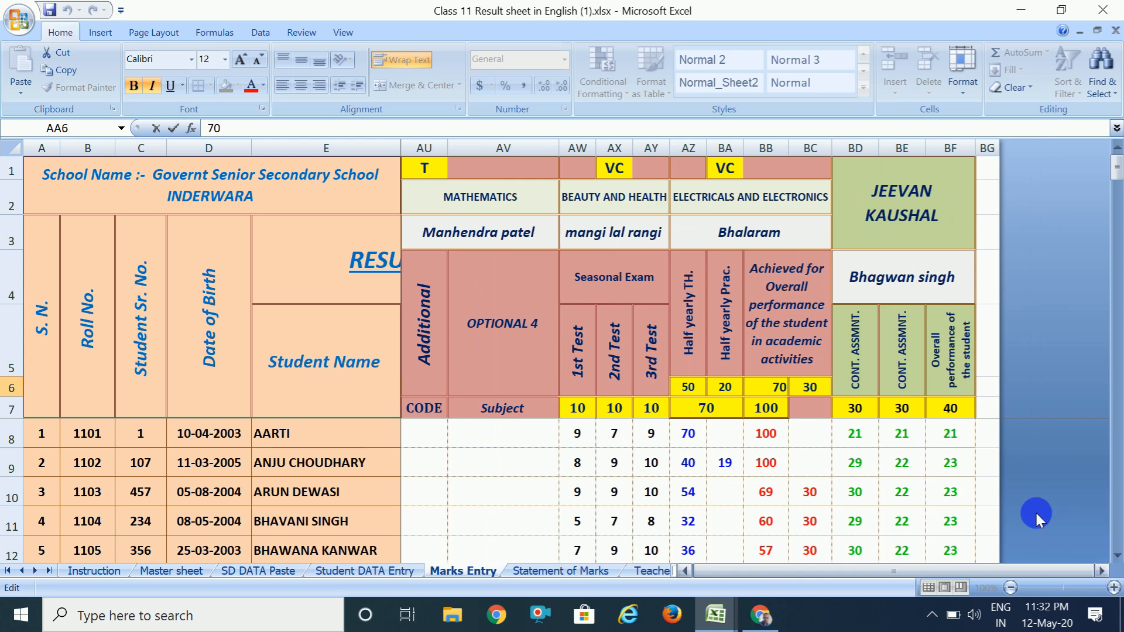
left_click(910, 465)
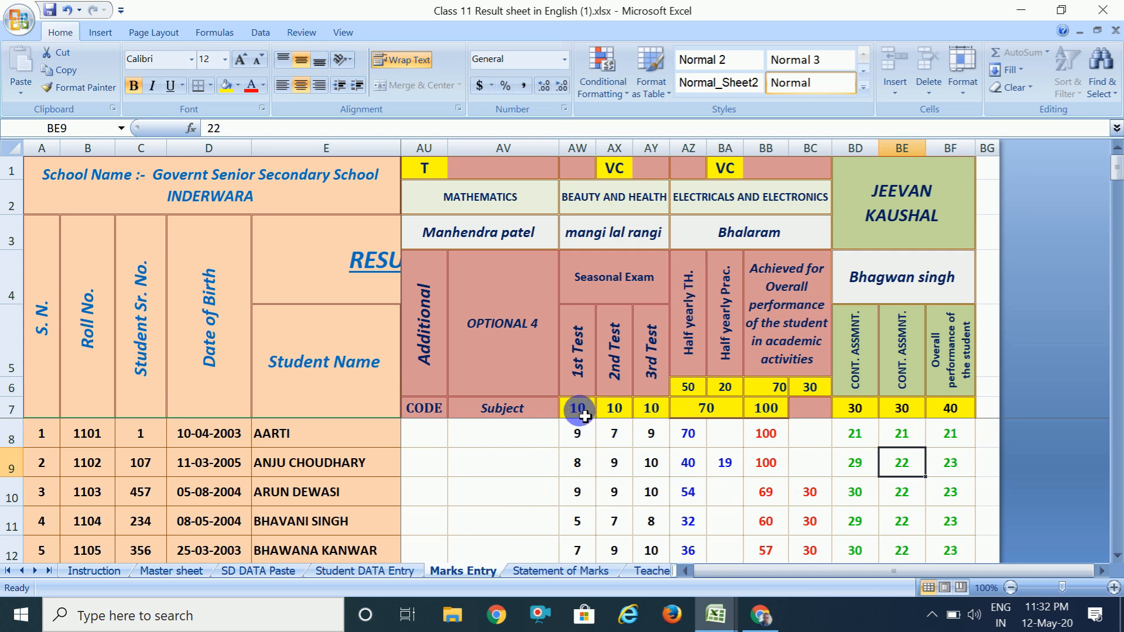
- Try to enter 11 as the first student's 1st Test mark in cell AW8 of the Optional 4 block
left_click(588, 438)
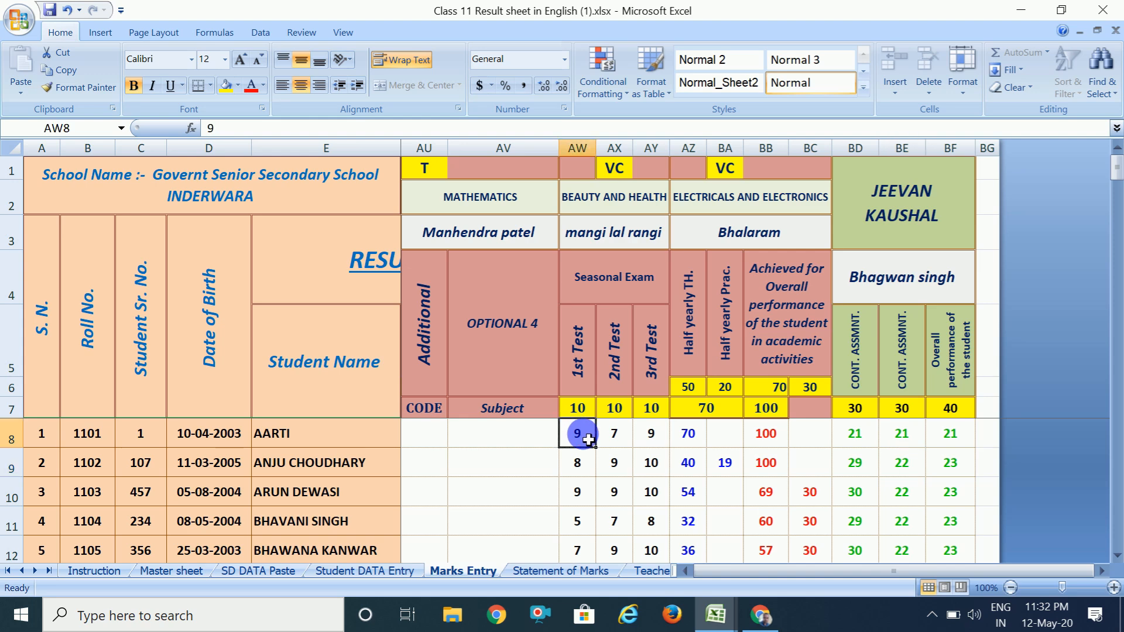
type("11")
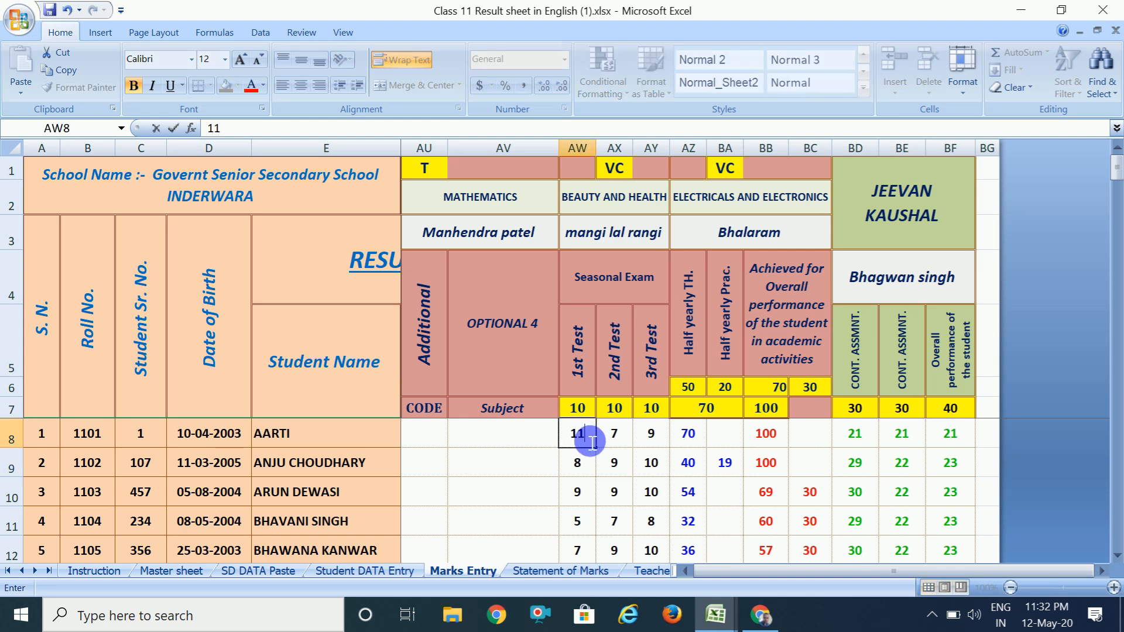
key("Return")
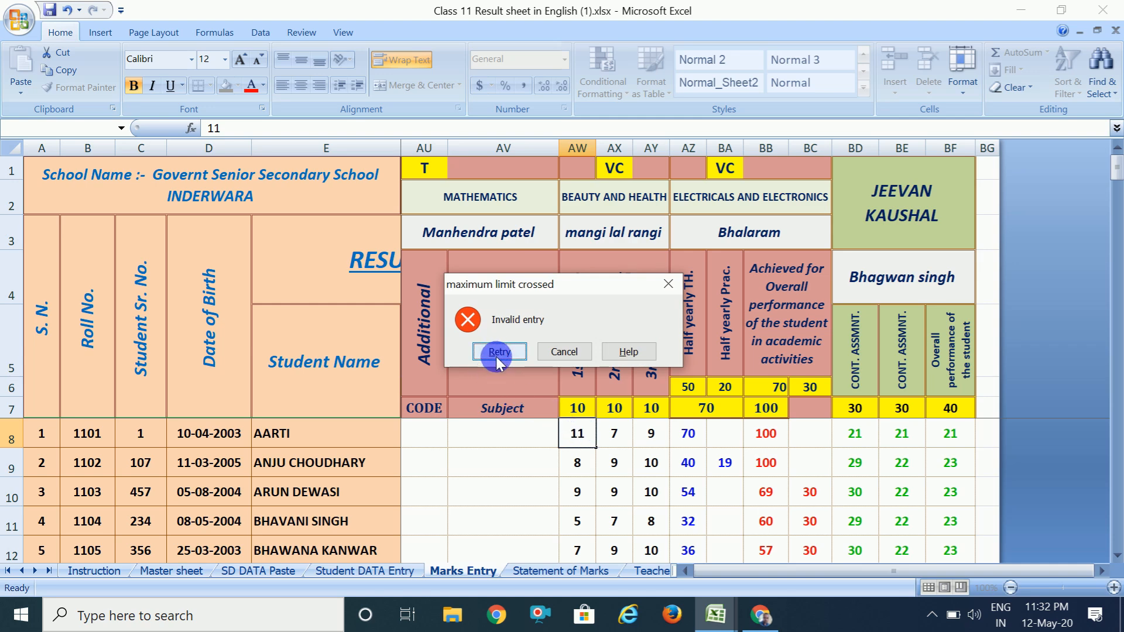
left_click(564, 352)
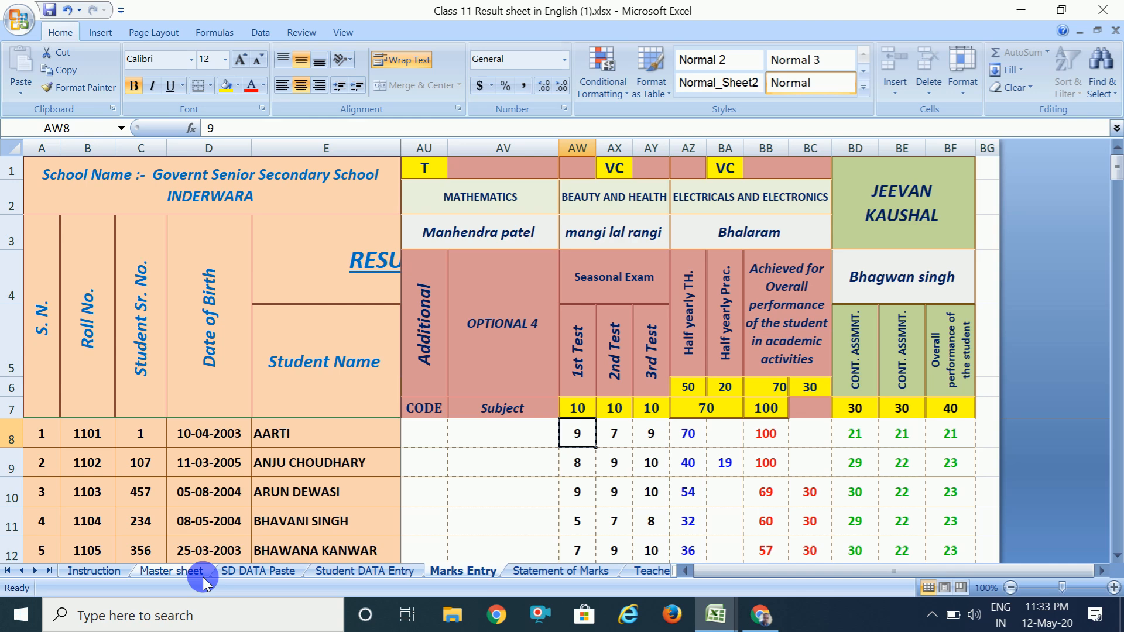
- Review the Instruction sheet from its beginning, including the download sources and special directions
left_click(90, 567)
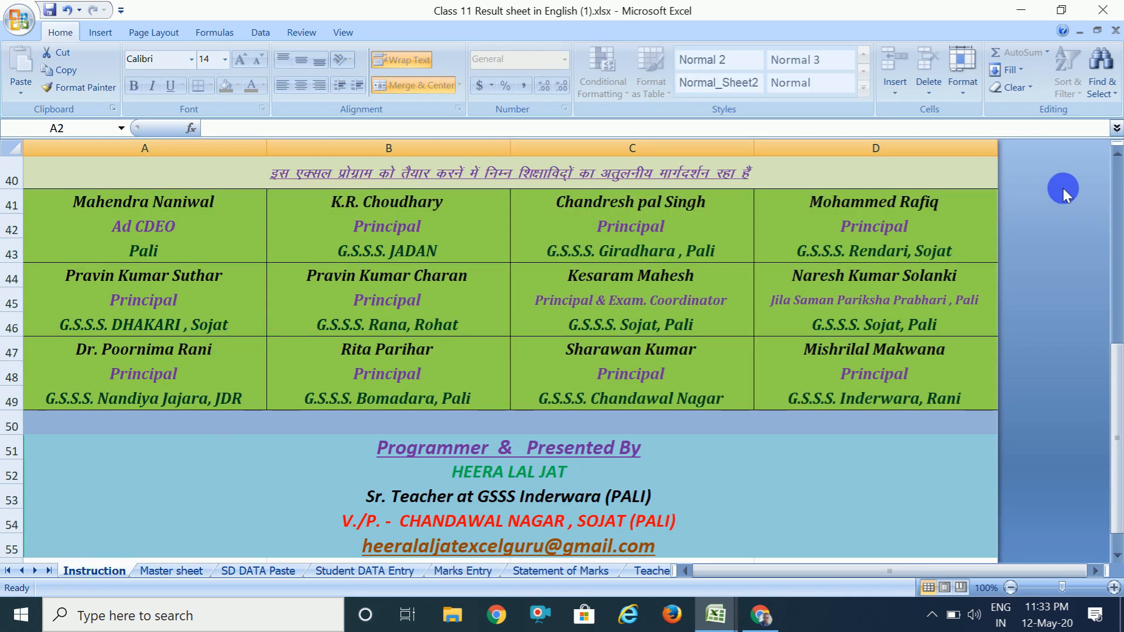
left_click(1117, 166)
left_click(1117, 167)
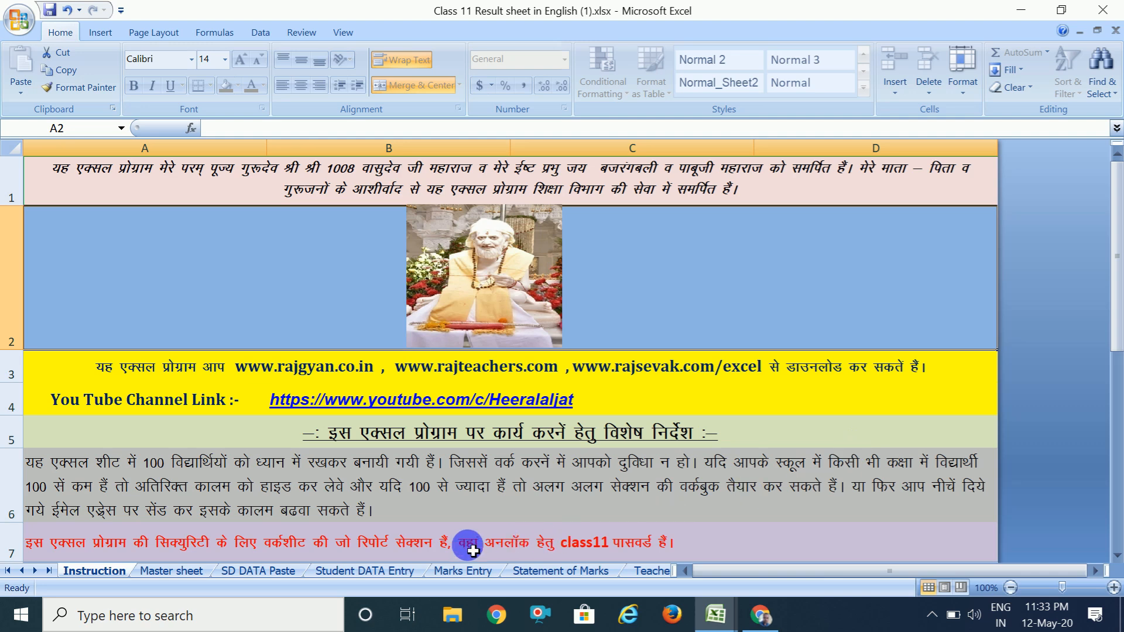
- Look over the pasted student records in SD DATA Paste and the School Profile on the Master sheet
left_click(232, 569)
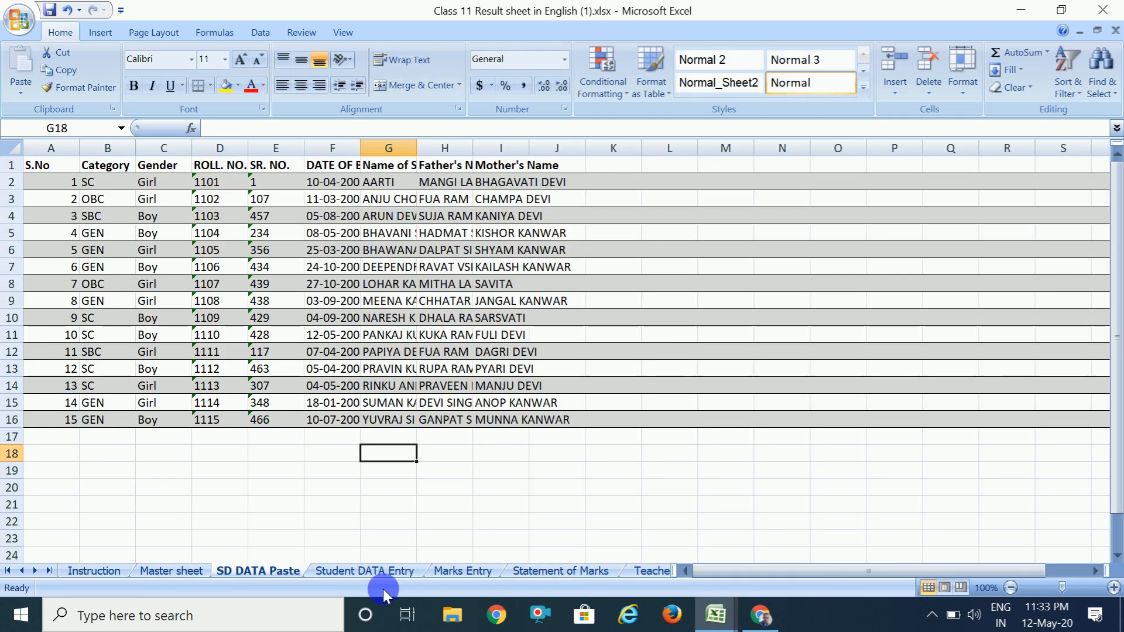
left_click(171, 570)
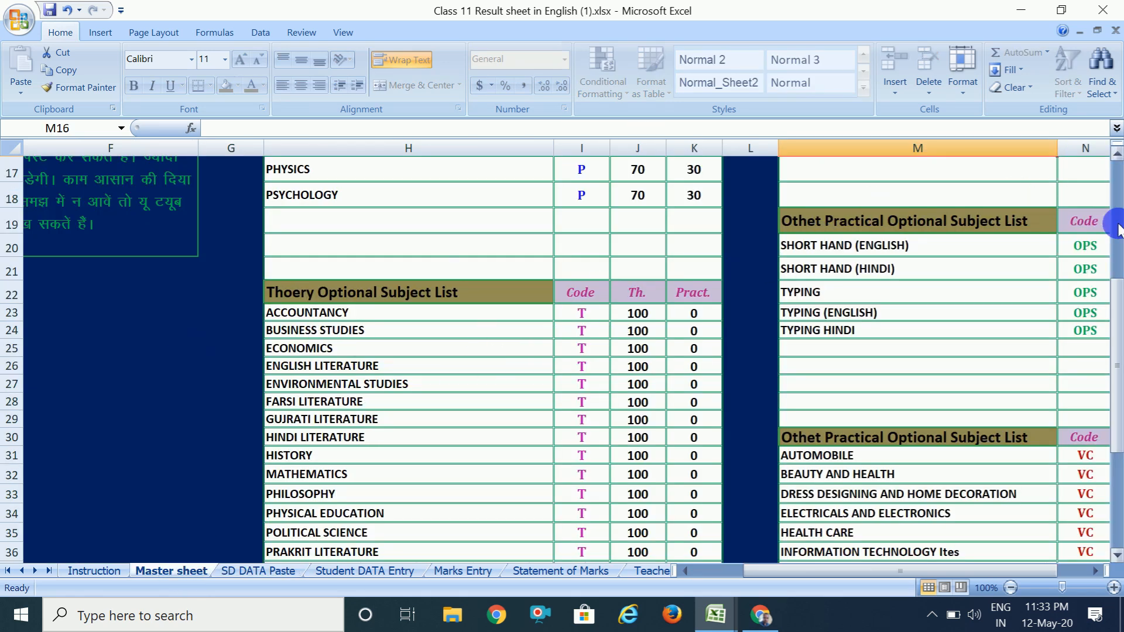
left_click(1119, 200)
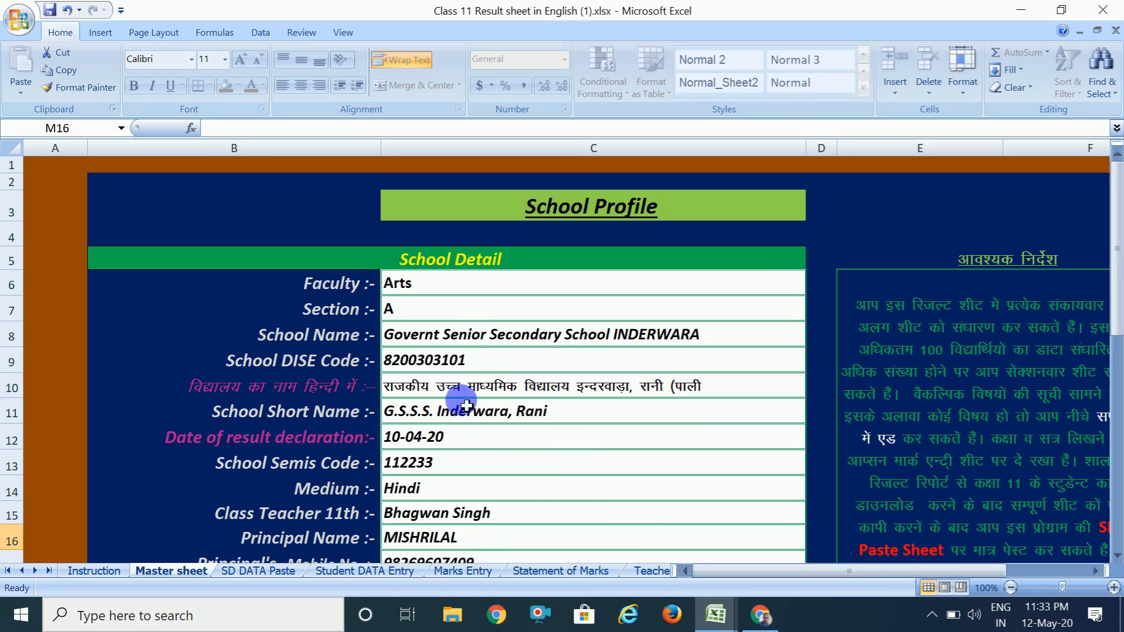
- Examine the student details and the Total Meeting and Total Attendance columns on the Student DATA Entry sheet
left_click(411, 571)
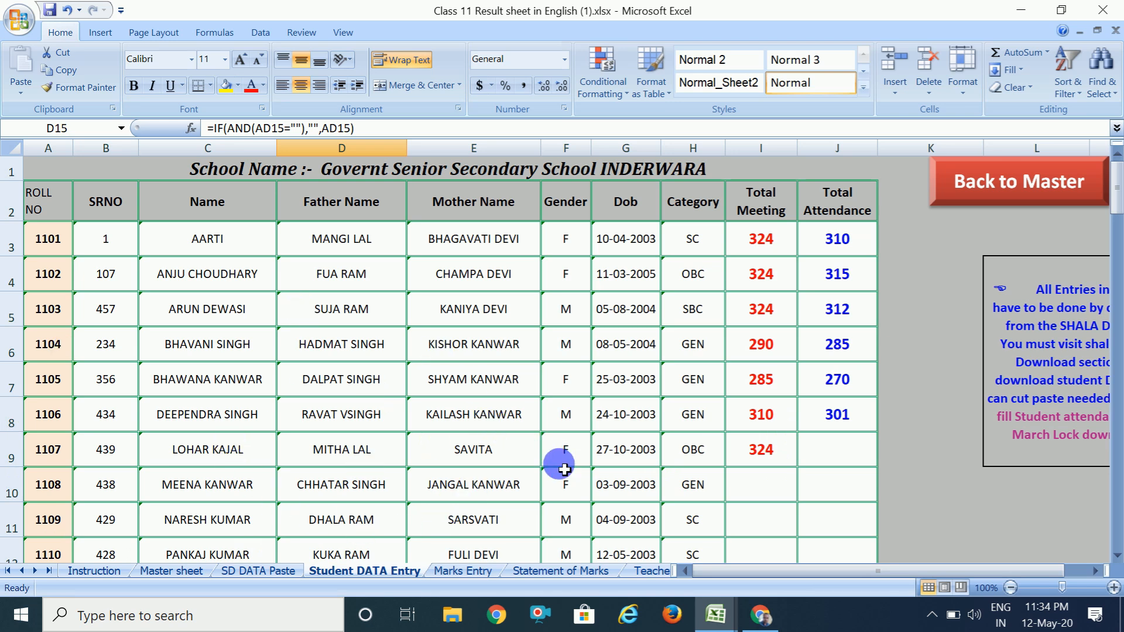
left_click(773, 489)
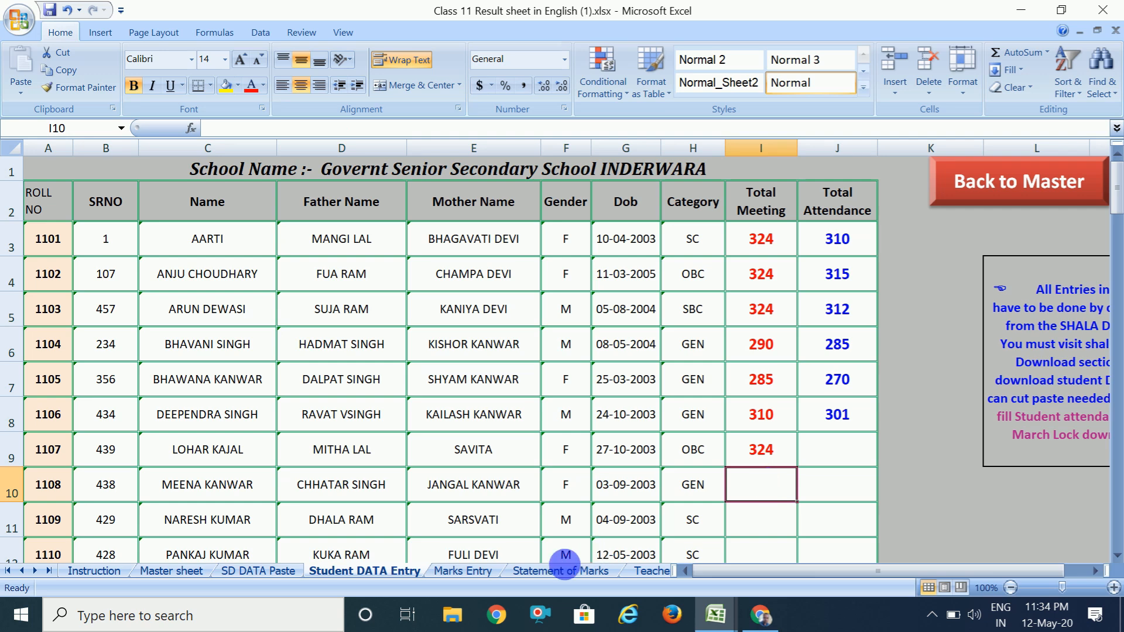
- Inspect the Optional 4 code cell AU1 and subject cell AU2 on the Marks Entry sheet
left_click(456, 572)
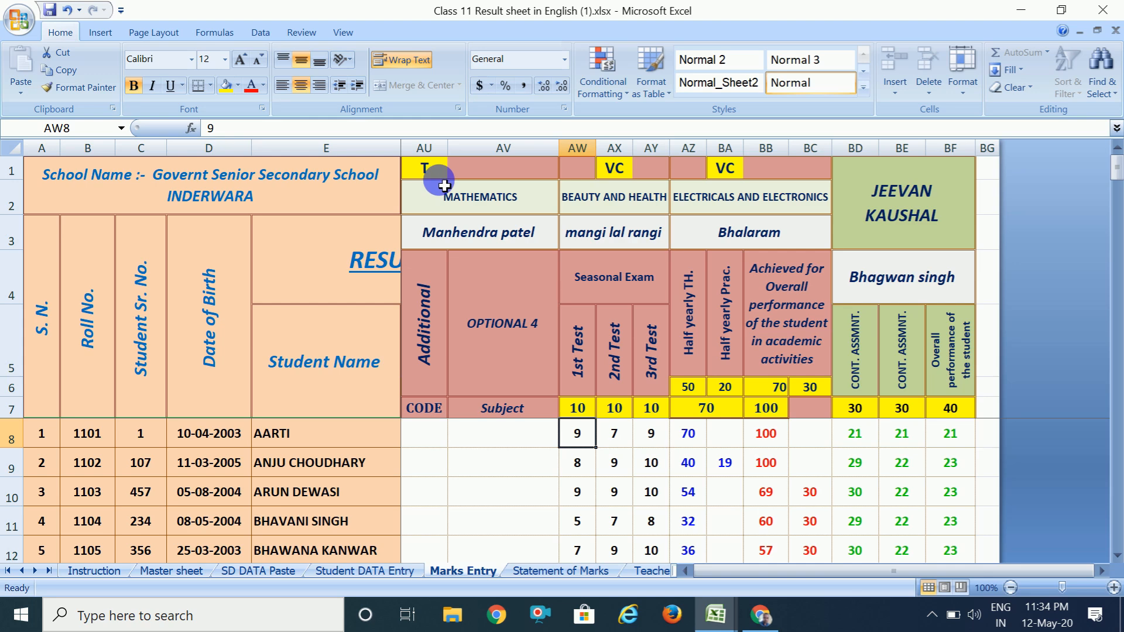
left_click(445, 186)
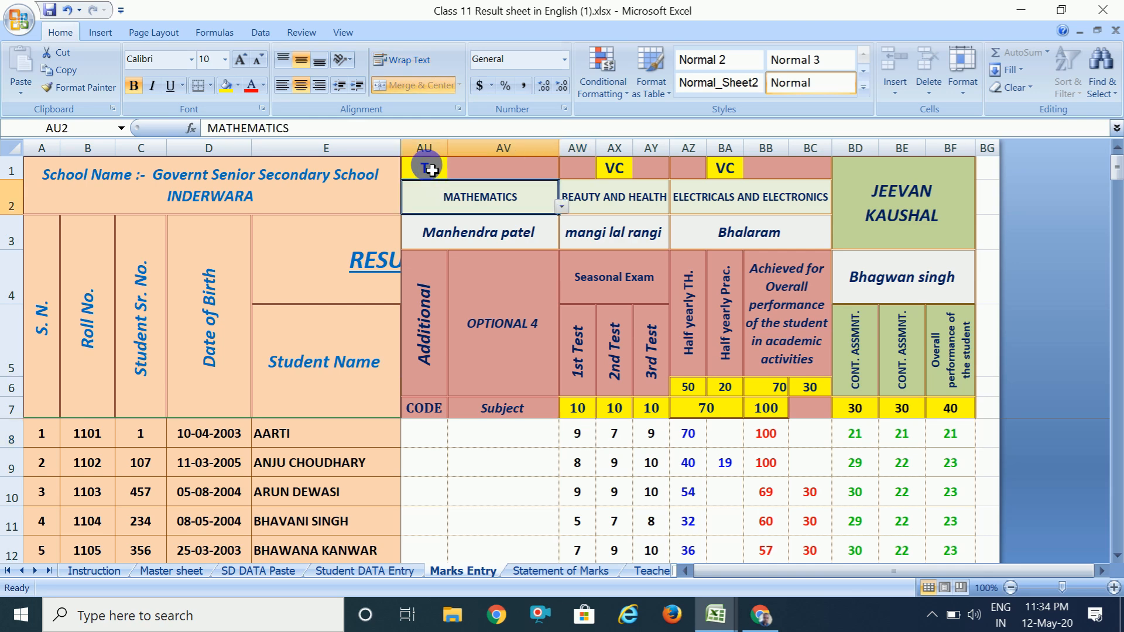
left_click(429, 171)
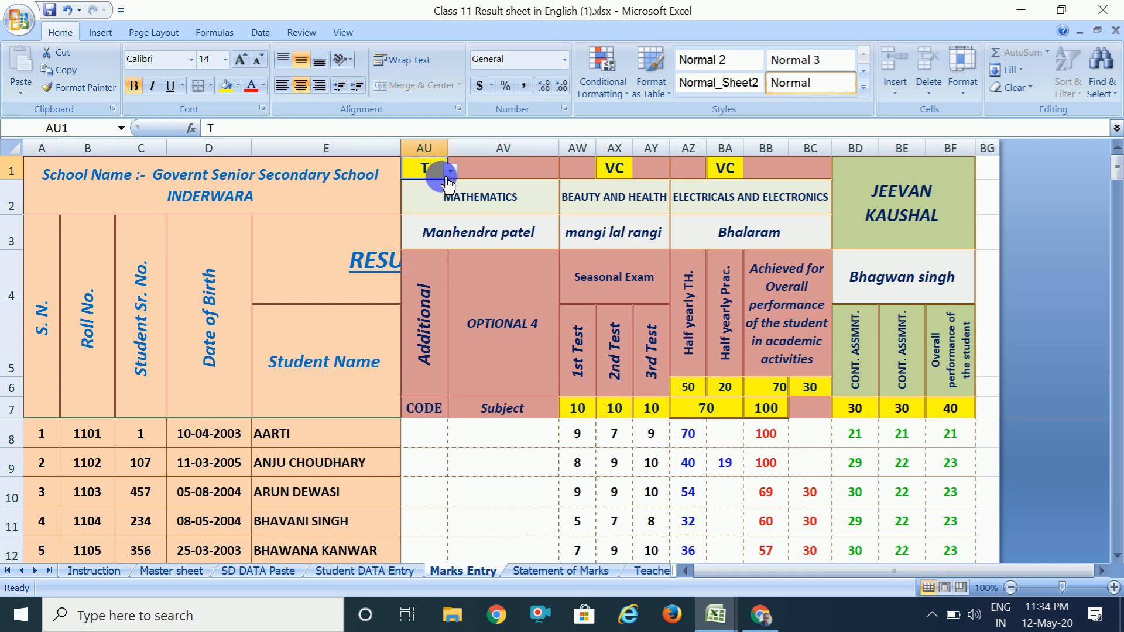
left_click(503, 200)
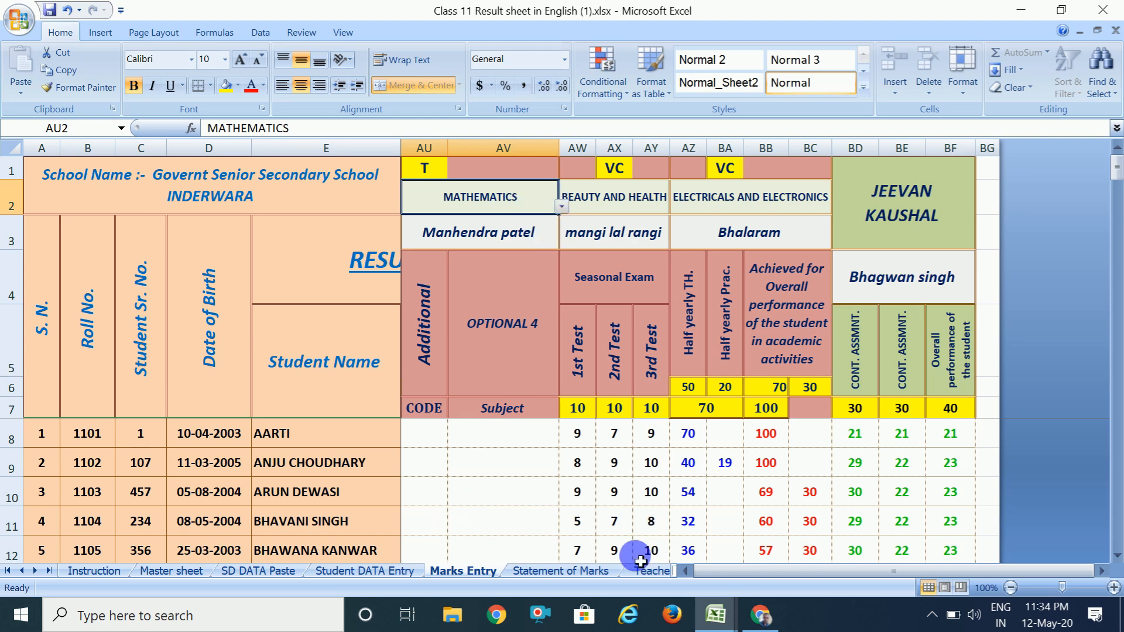
- Review the Statement of Marks sheet from the student details through to the Main Exam. Result columns
left_click(556, 578)
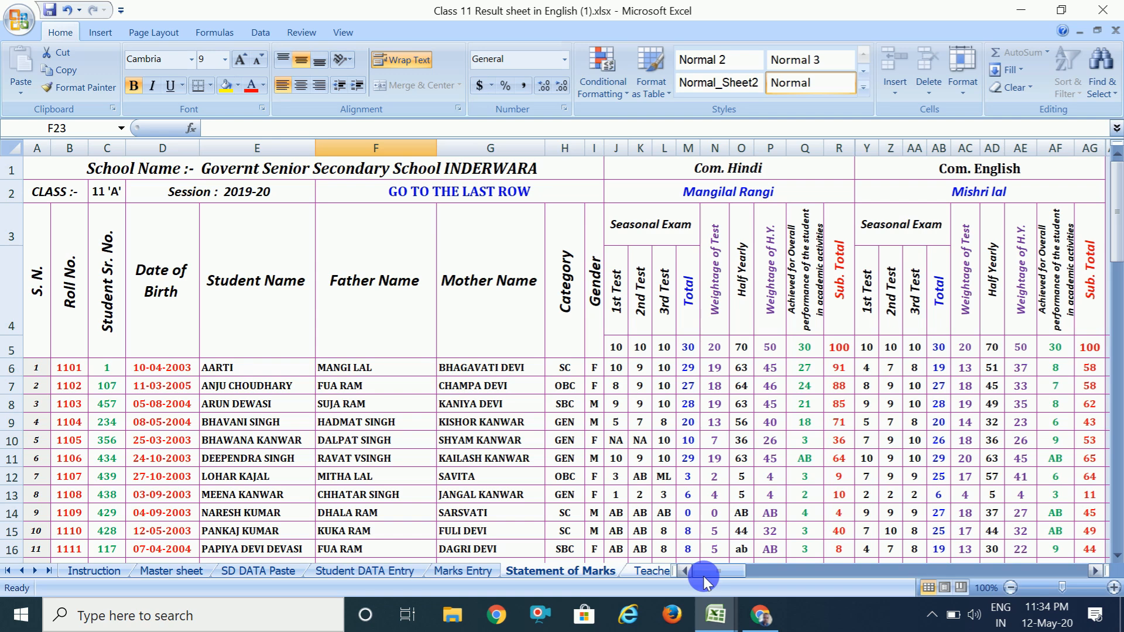
left_click_drag(703, 576, 1068, 571)
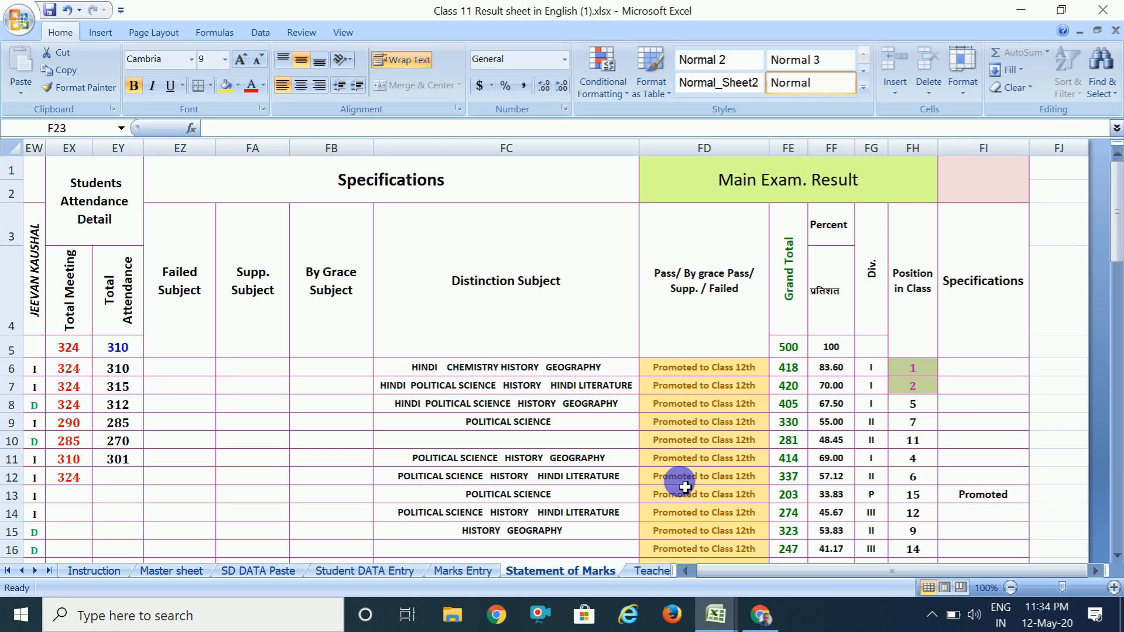
- Examine the subject-wise and category-wise result tables on the Teacher & Cat. Wise Result sheet
left_click(654, 572)
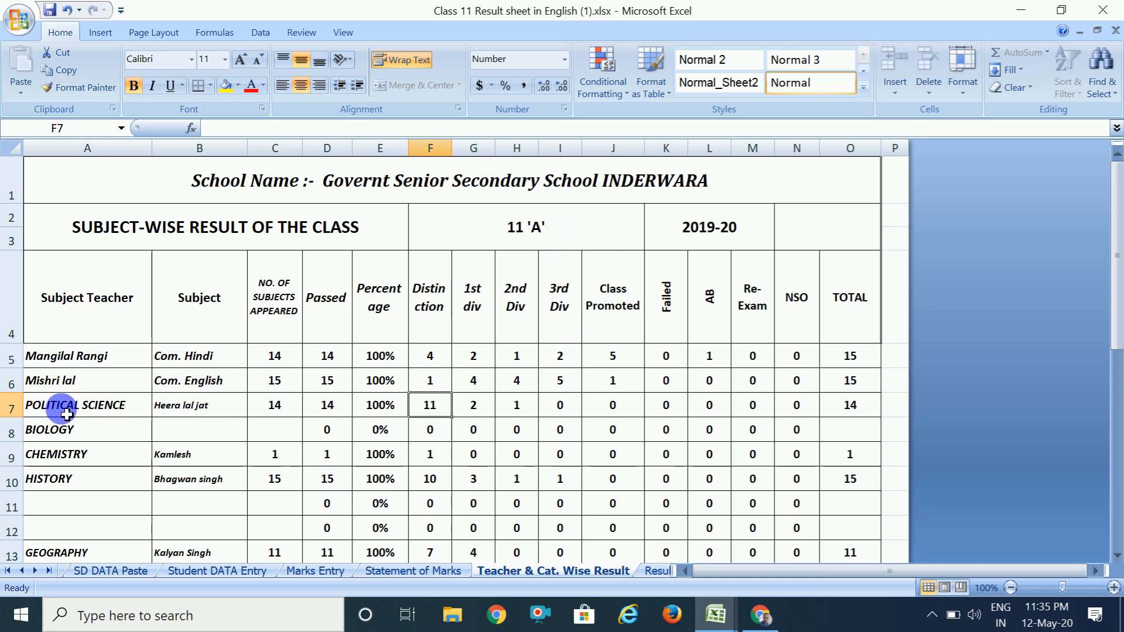
left_click(1117, 555)
left_click(1118, 555)
left_click(1118, 555)
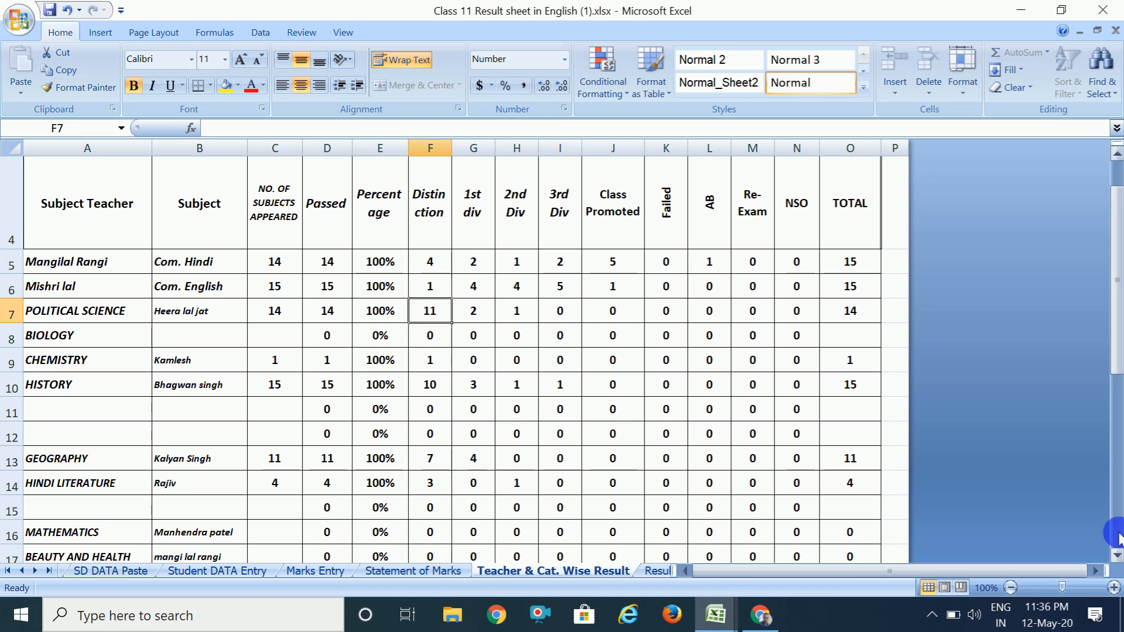
left_click(1116, 556)
left_click_drag(1117, 553, 1116, 554)
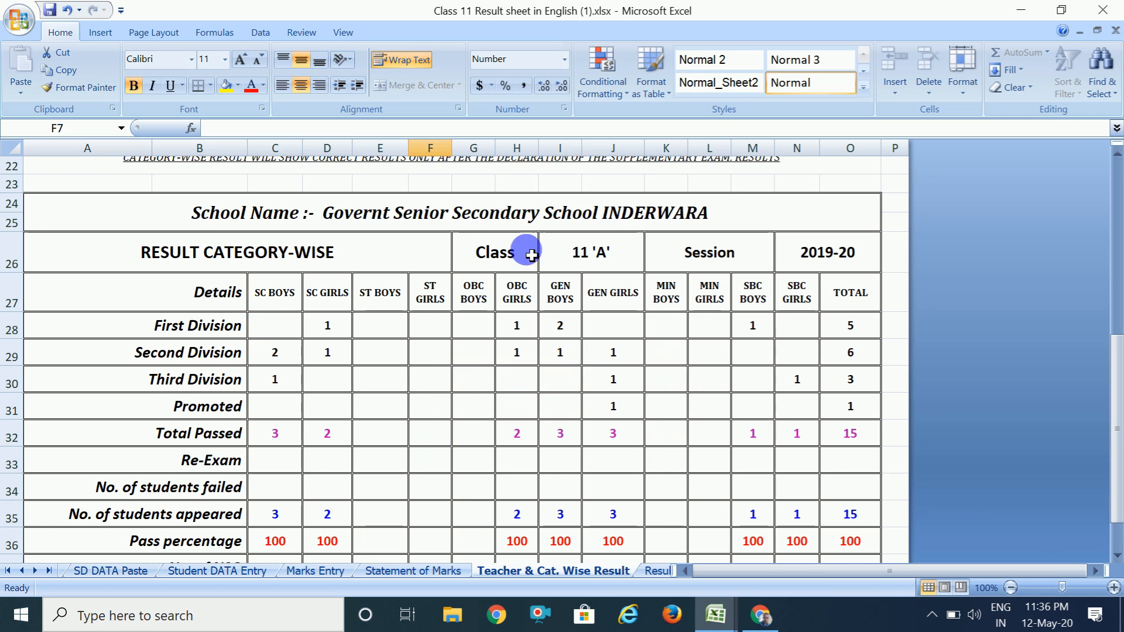
left_click(556, 218)
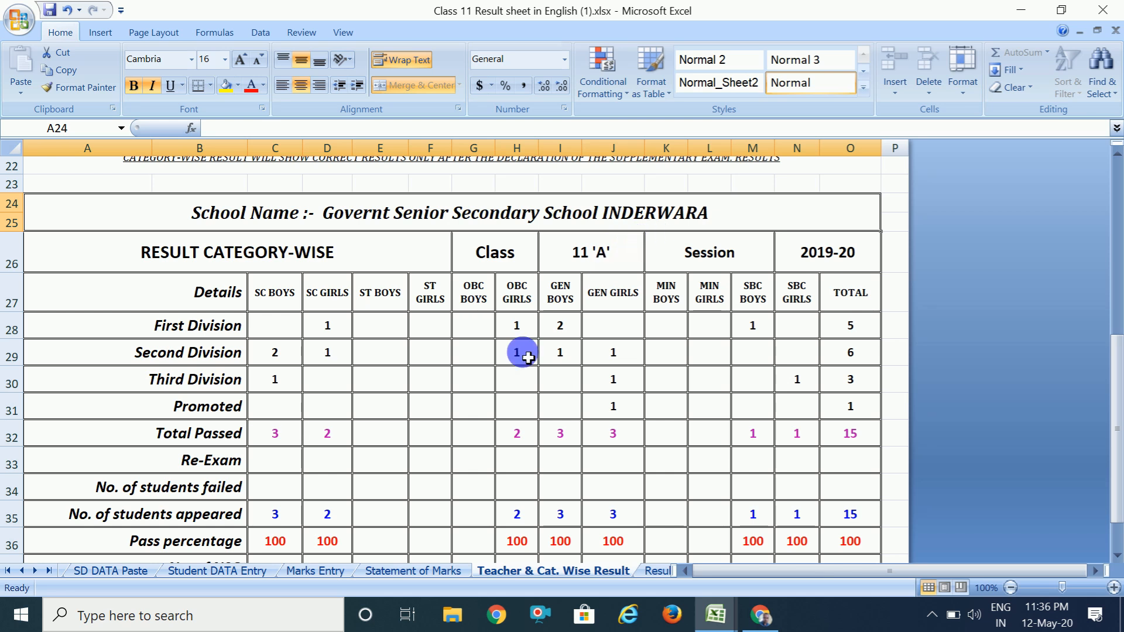
- Look over the Result Aggregate sheet and the Roll No. cell on the MARKSHEET in Eng sheet
left_click(645, 570)
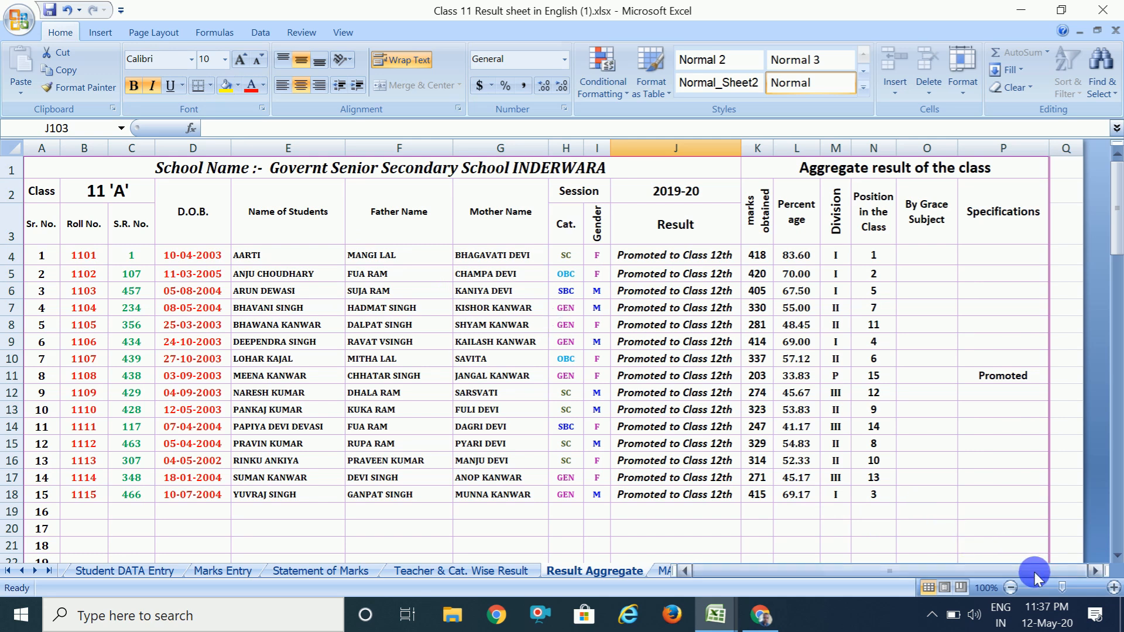
left_click(665, 571)
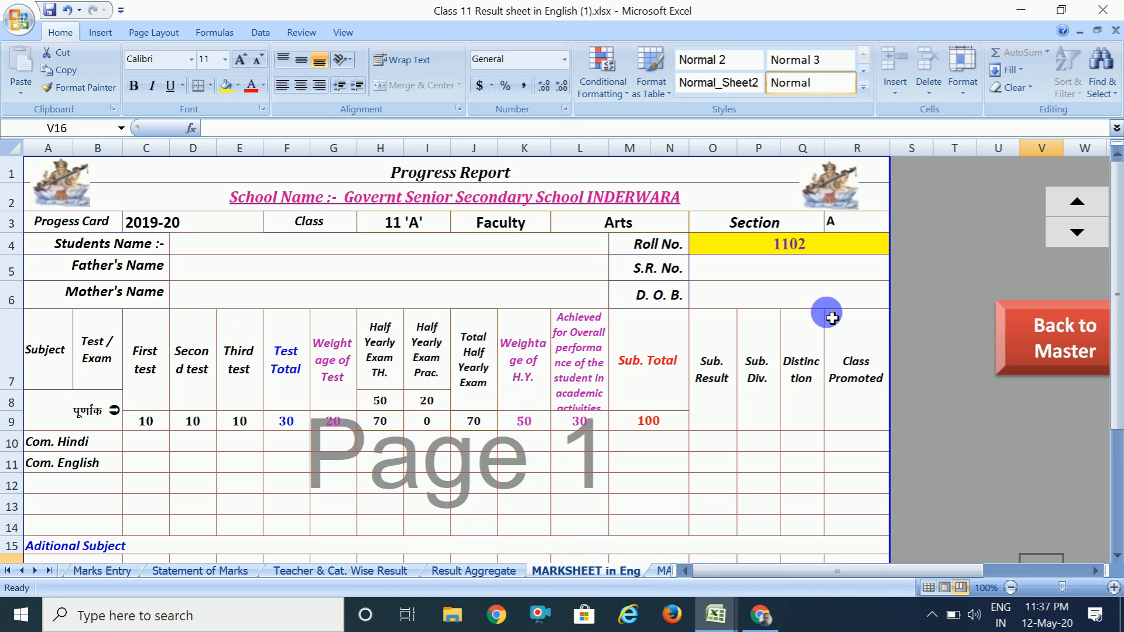
left_click(805, 265)
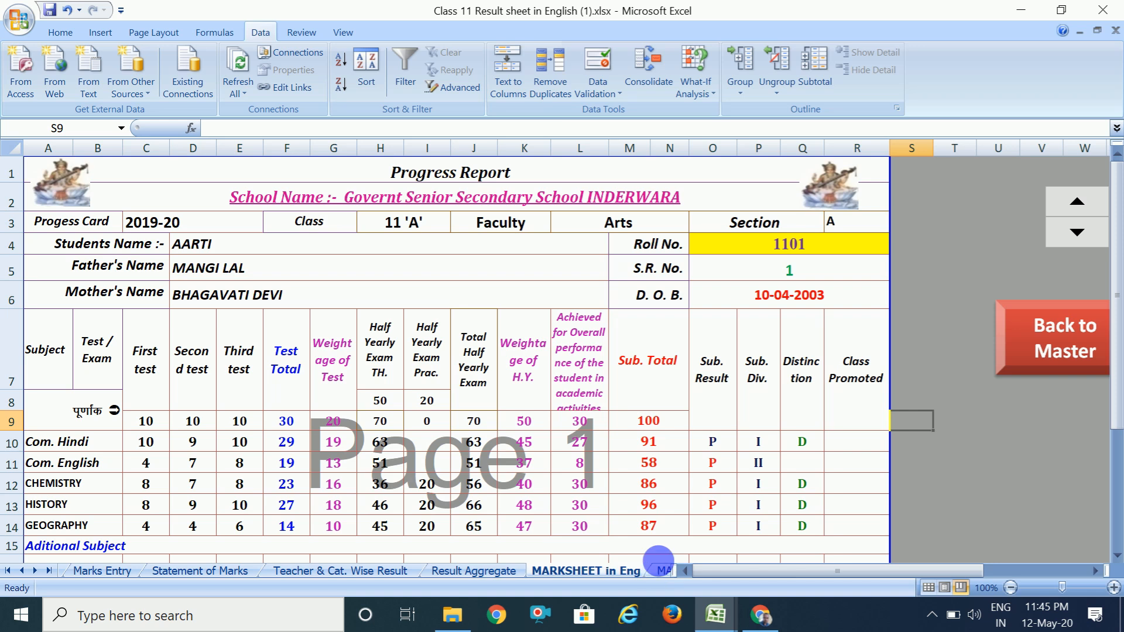
- Browse the progress reports on the English marksheet by stepping the roll number forward and back, ending at 1115
left_click(1078, 206)
left_click(1078, 206)
left_click(1078, 206)
left_click(1078, 206)
left_click(1078, 206)
left_click(1077, 206)
left_click(1078, 206)
left_click(1077, 206)
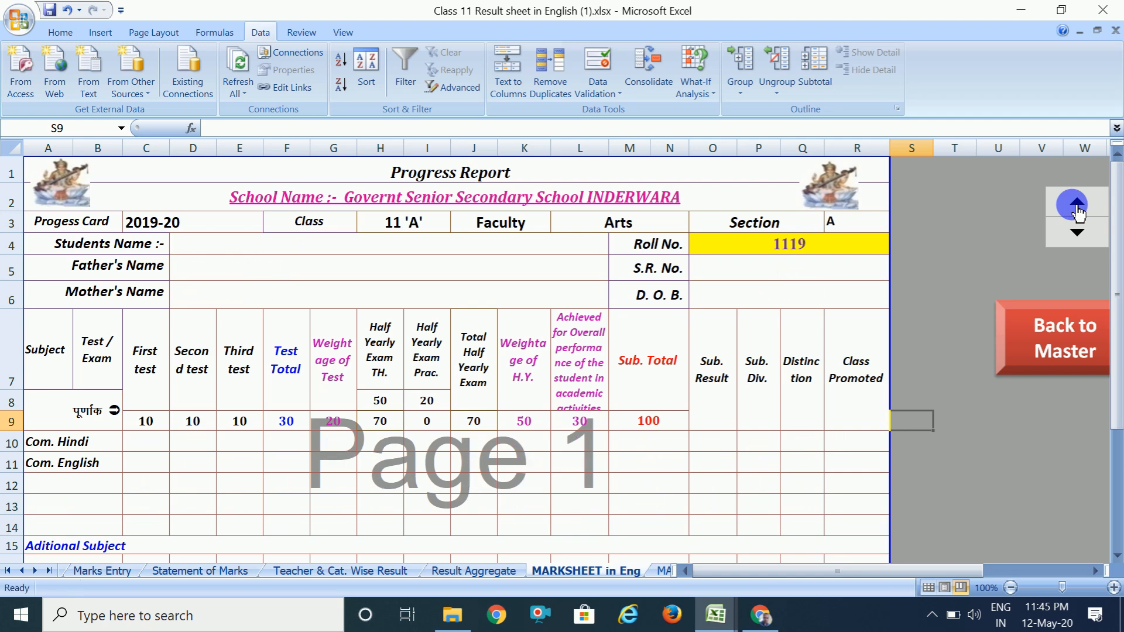
left_click(1077, 232)
left_click(1078, 233)
left_click(1078, 233)
left_click(1078, 233)
left_click(1077, 233)
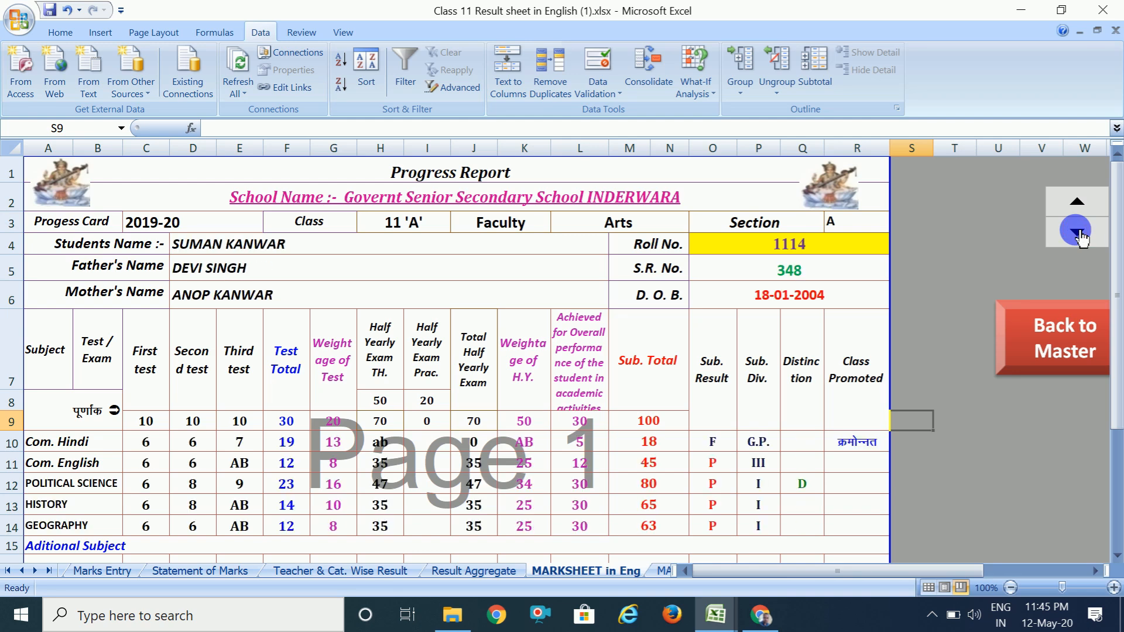
left_click(1077, 201)
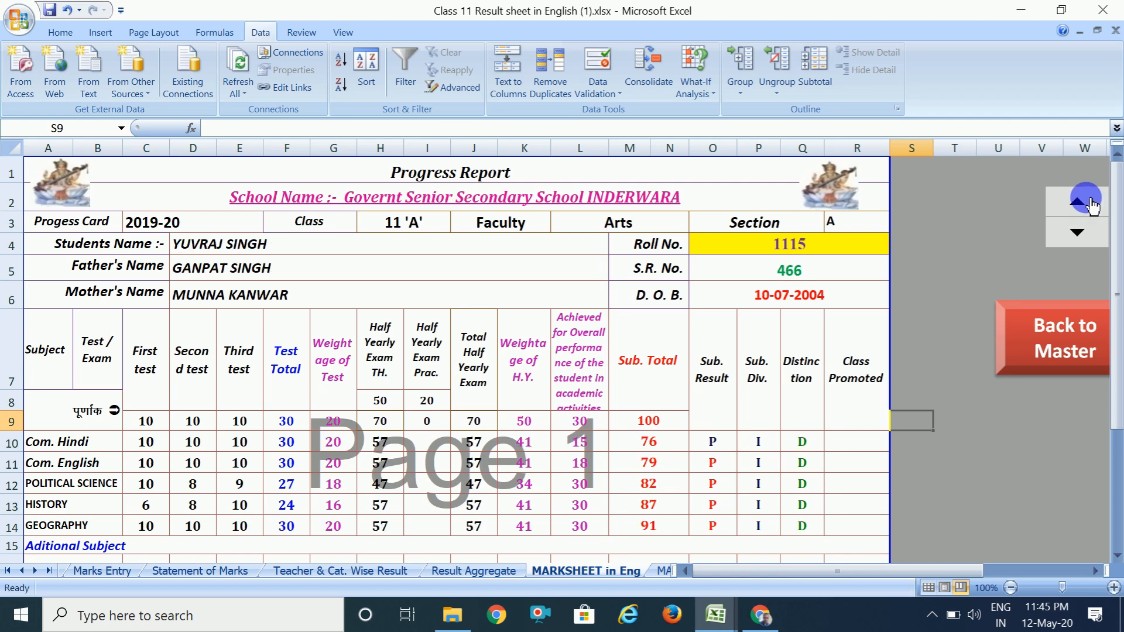
- Set the Roll No. on the English marksheet to 1111 to load that student's progress report
left_click(807, 254)
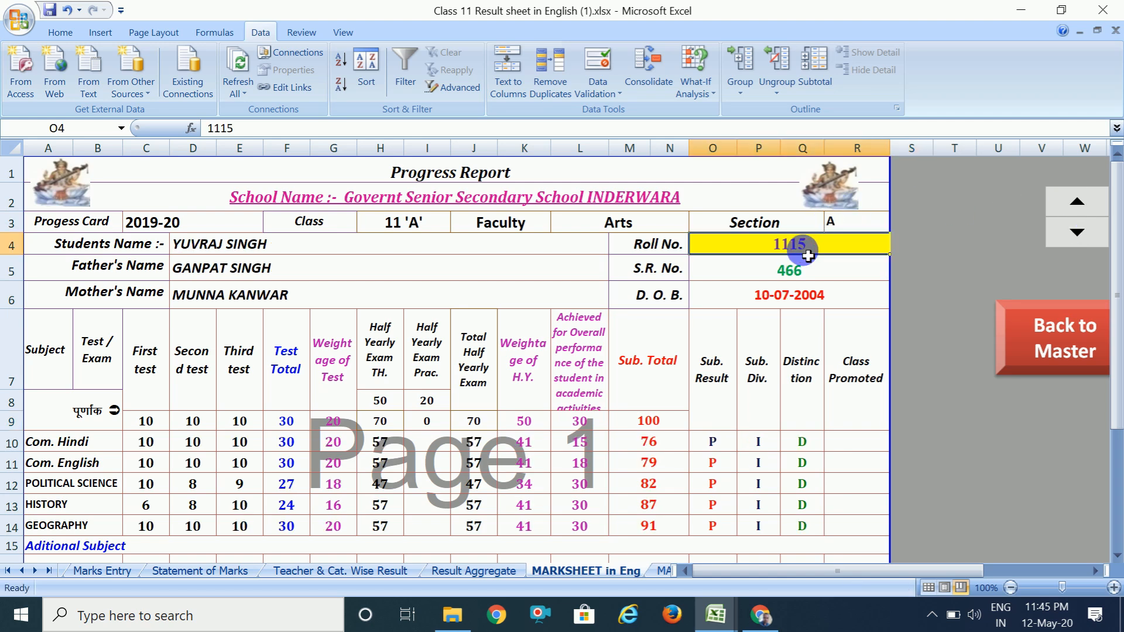
type("1111")
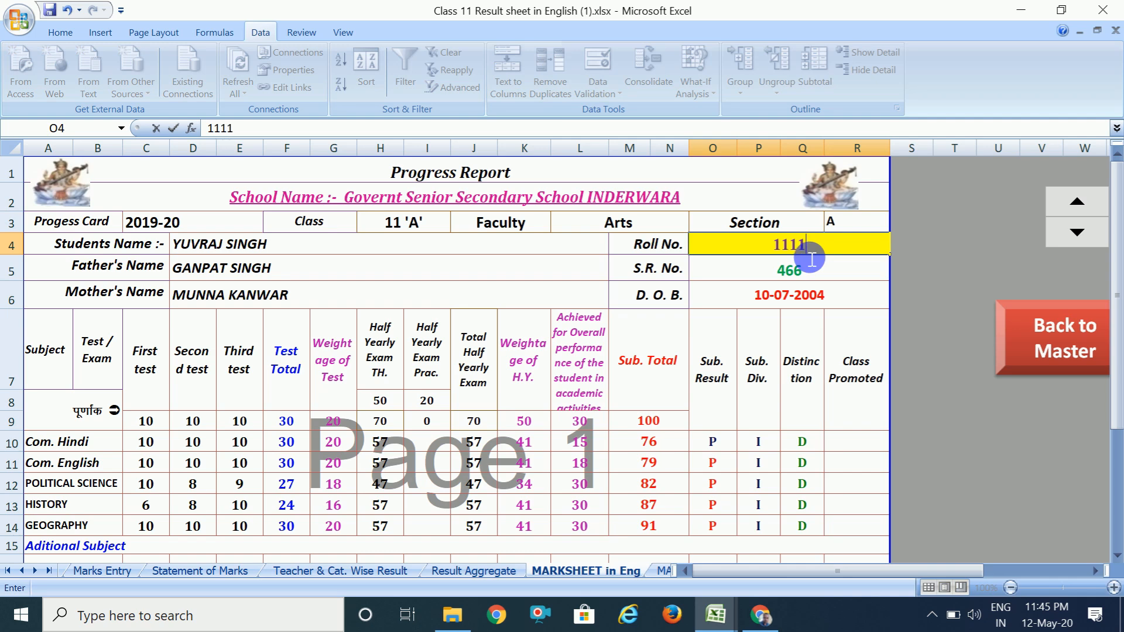
key("Return")
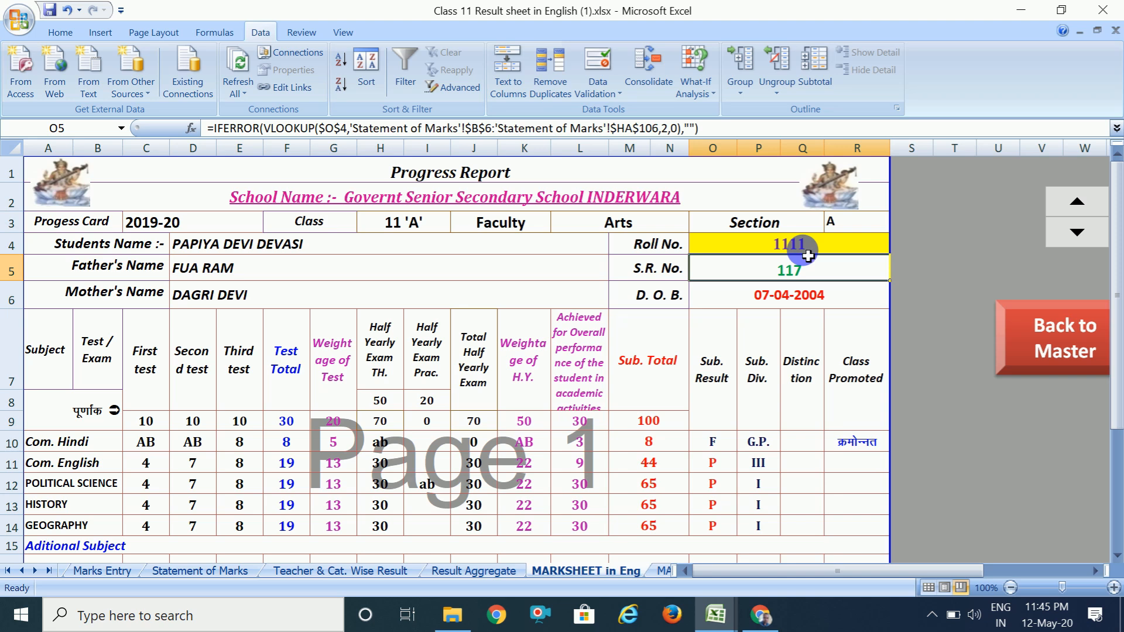
left_click(515, 269)
left_click(952, 296)
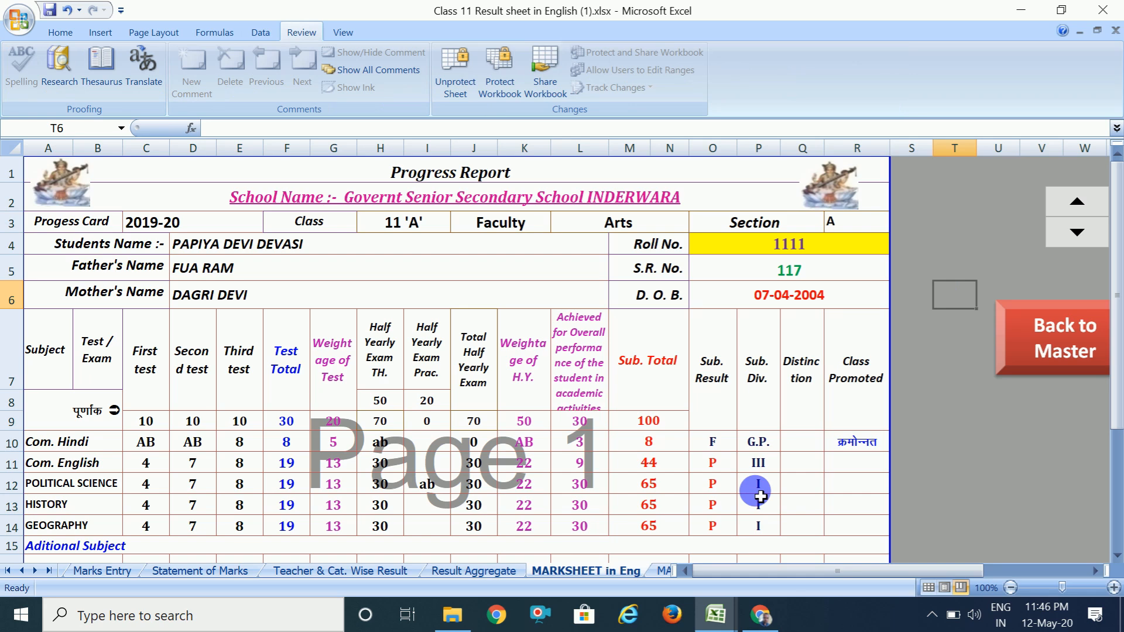
- On the MARKSHEET in Hindi sheet, step the roll number up to 1106 and back to 1104
left_click(655, 572)
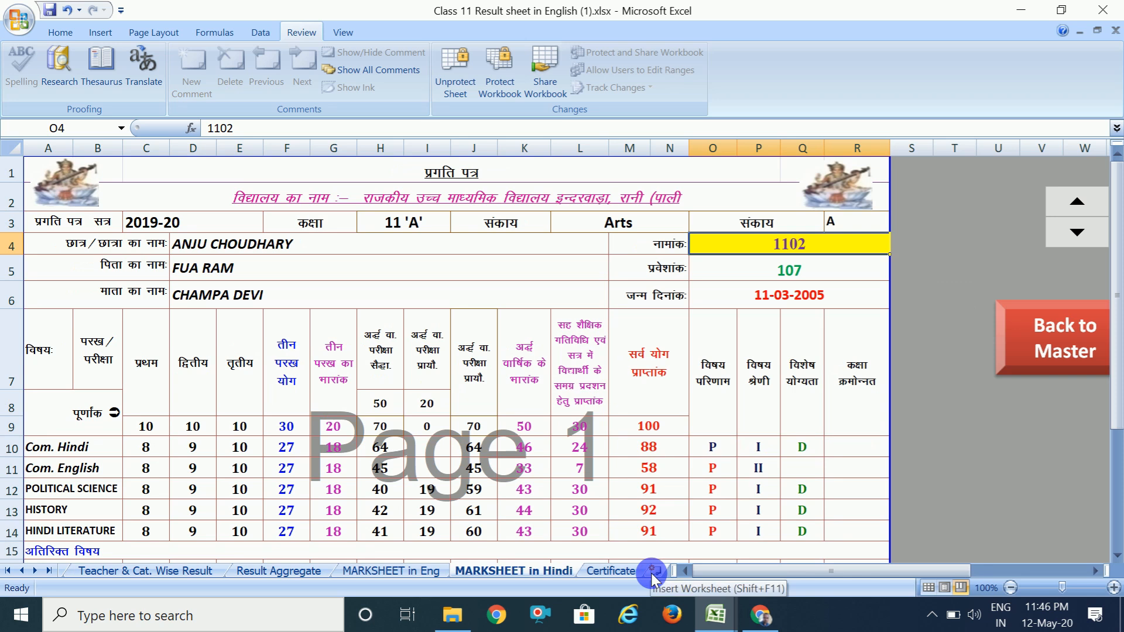
left_click(850, 253)
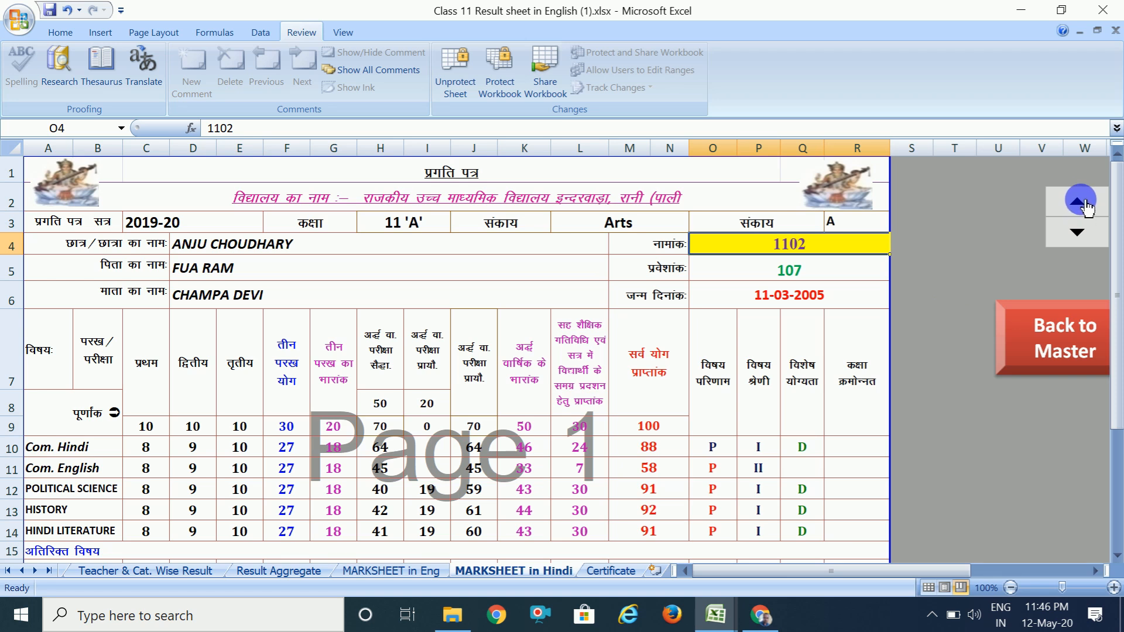
left_click(1080, 202)
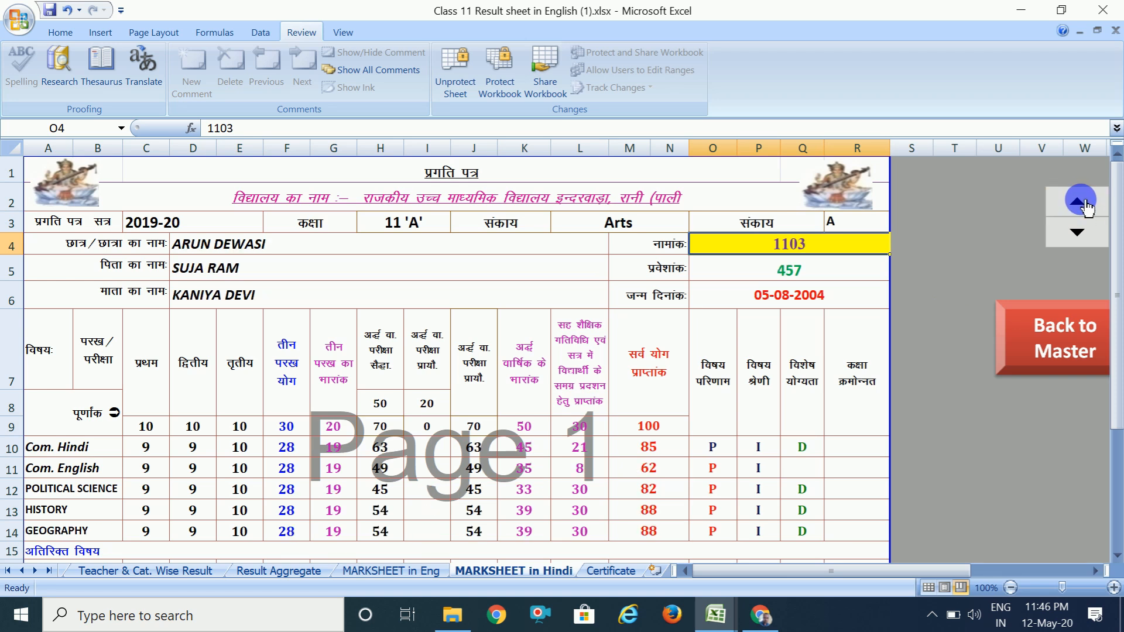
left_click(1080, 202)
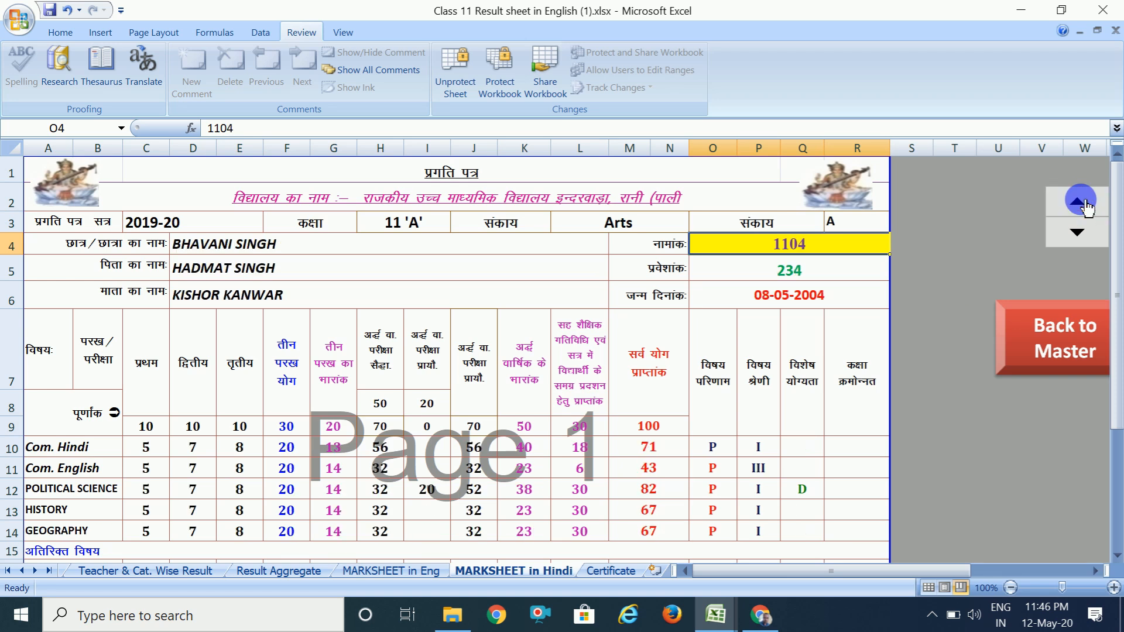
left_click(1079, 201)
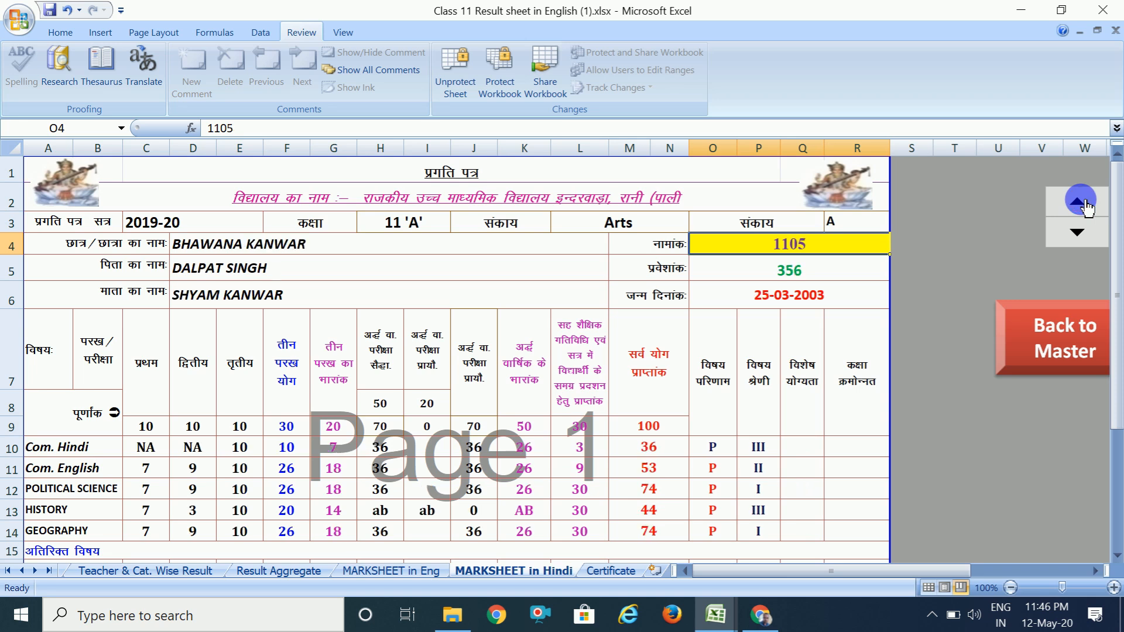
left_click(1079, 202)
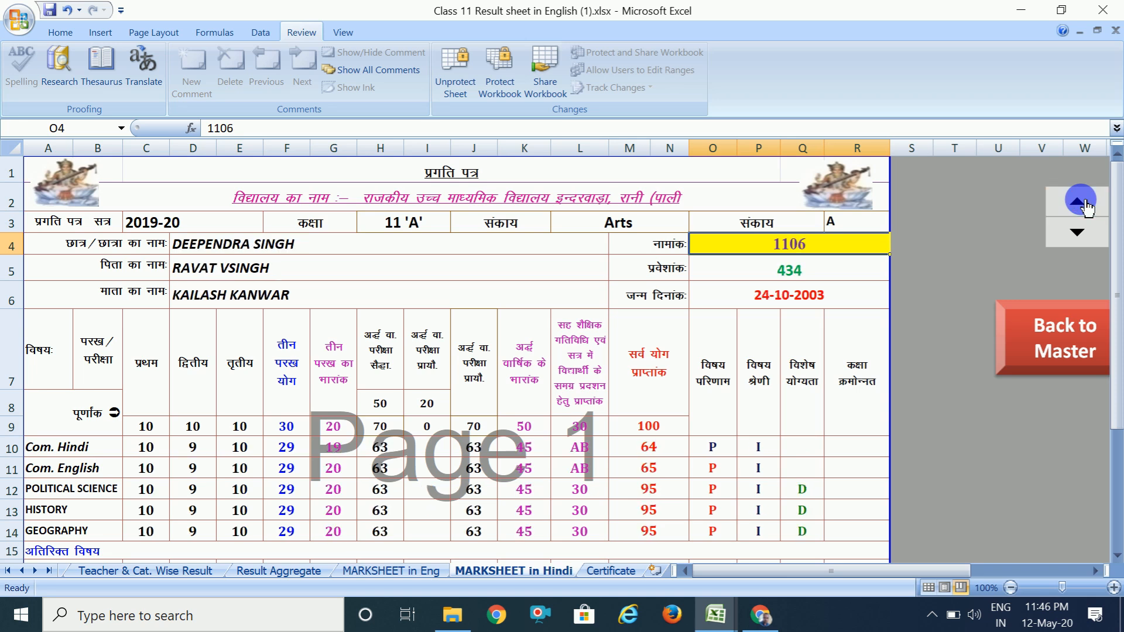
left_click(1081, 234)
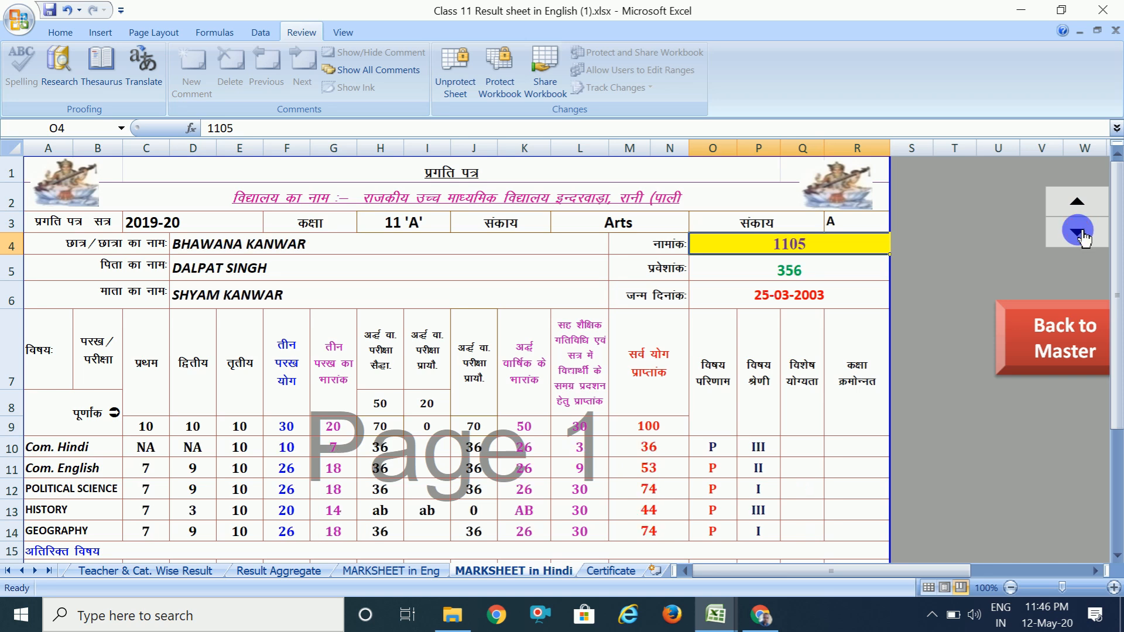
left_click(1082, 236)
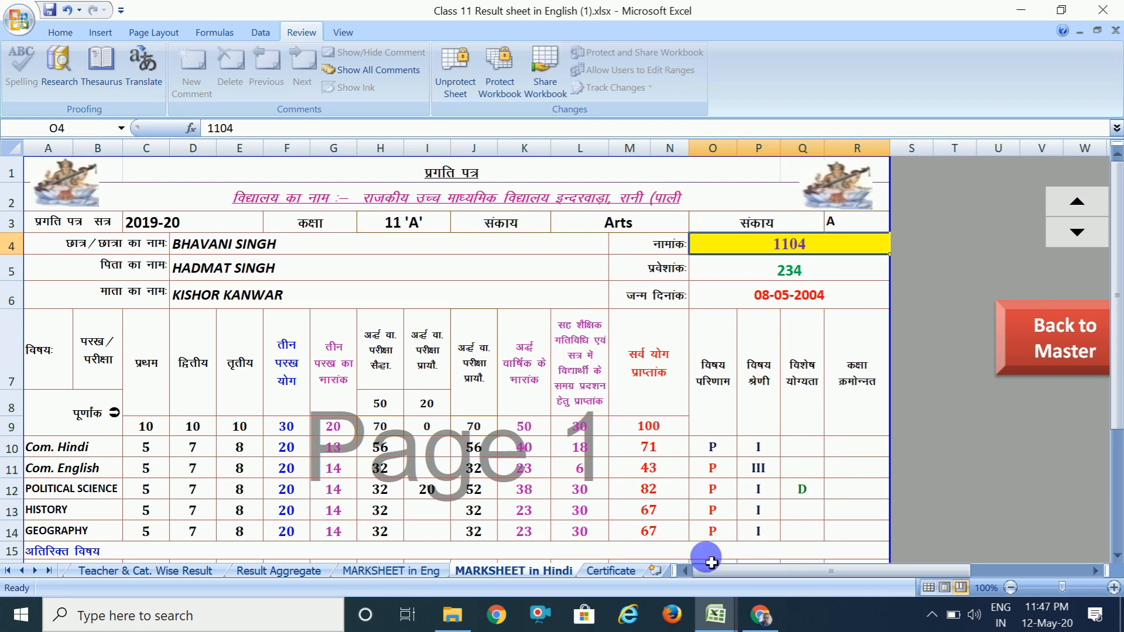
- View the Certificate sheet and revisit both marksheets, the Result Aggregate and the Teacher & Cat. Wise Result sheets
left_click(601, 574)
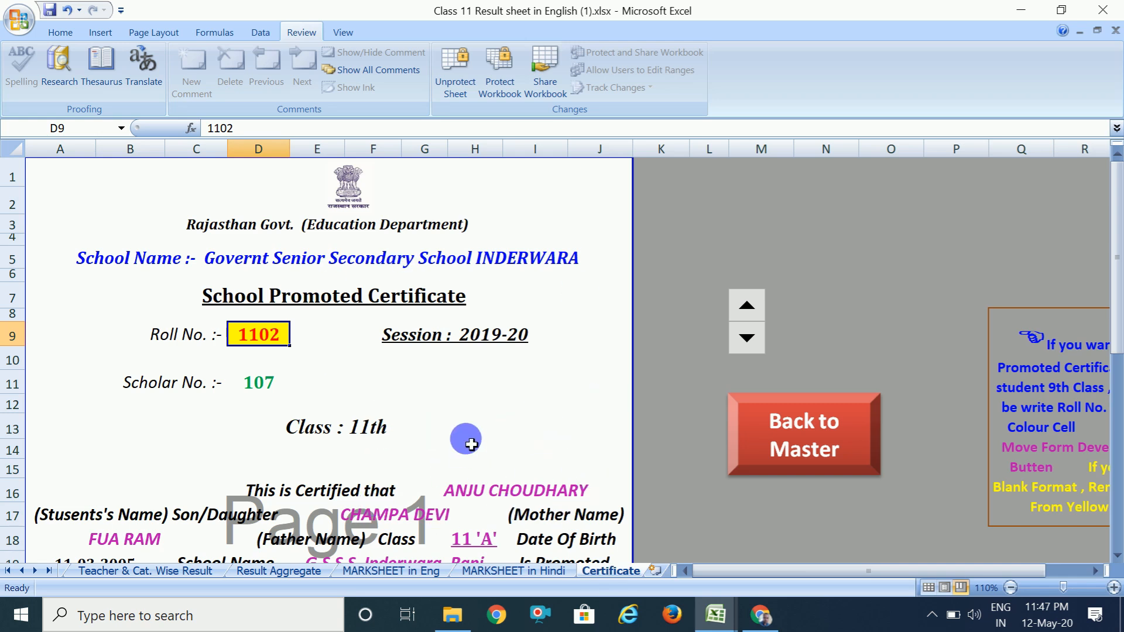
left_click(520, 578)
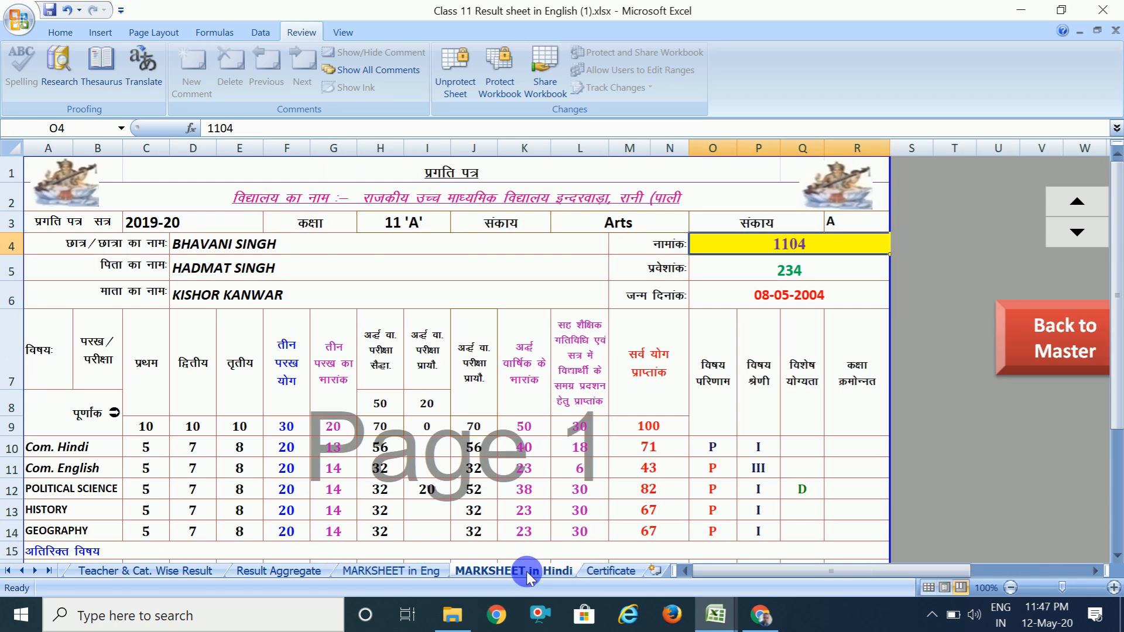
left_click(420, 573)
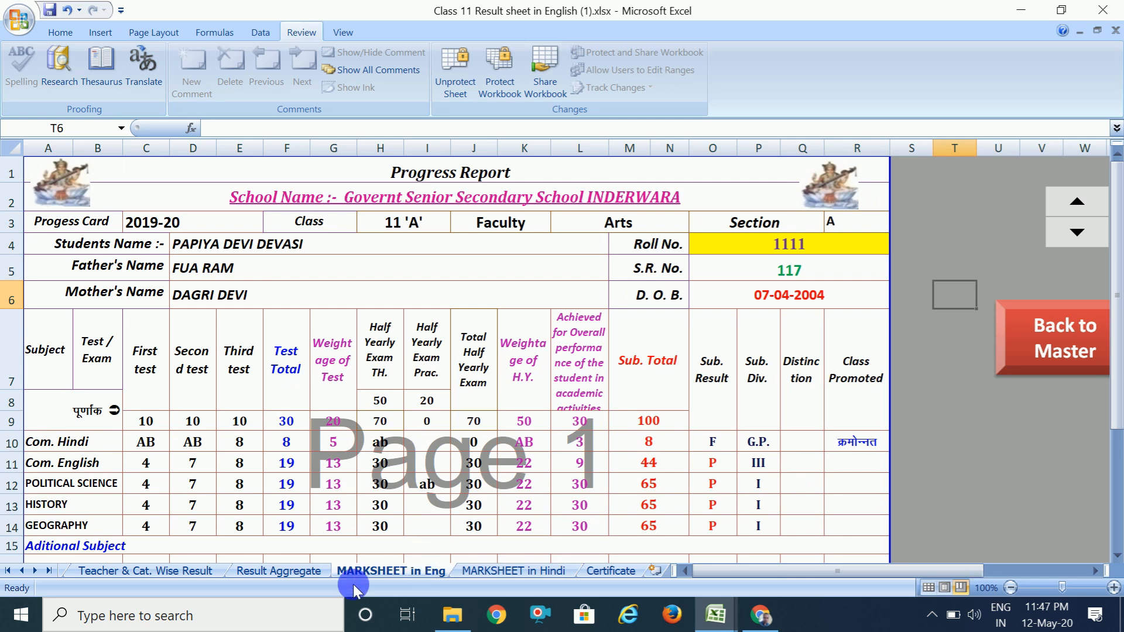
left_click(237, 573)
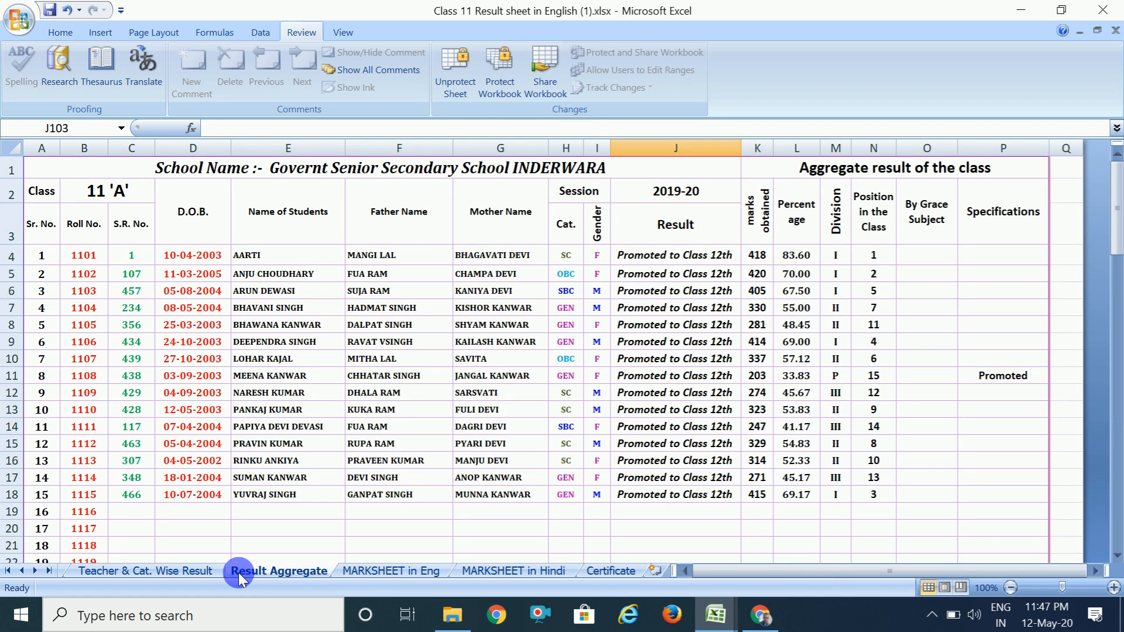
left_click(164, 577)
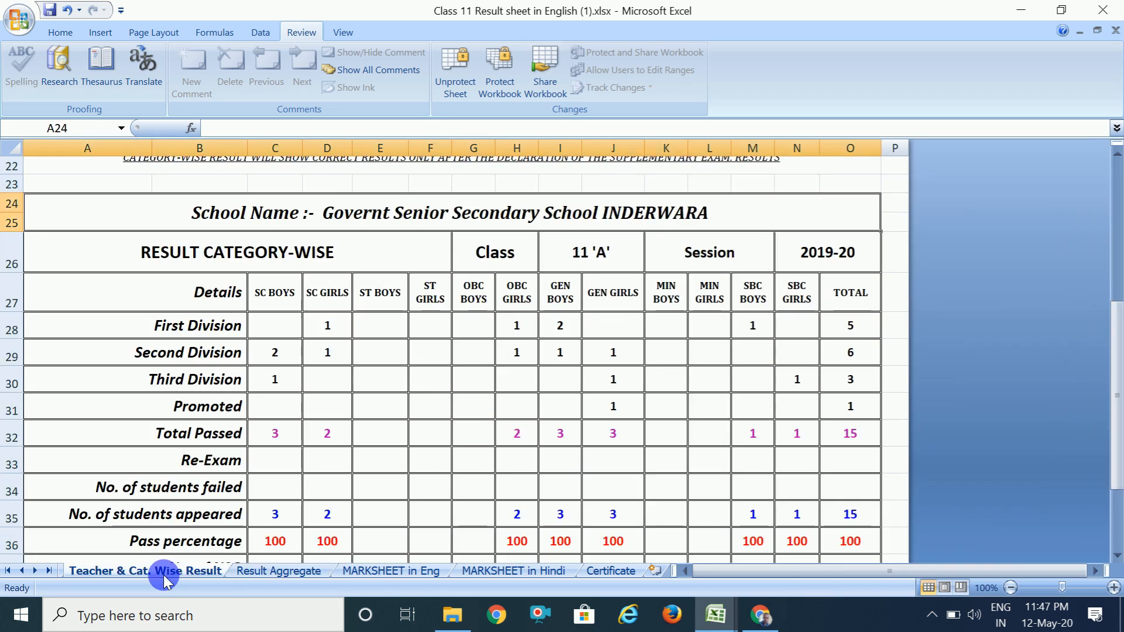